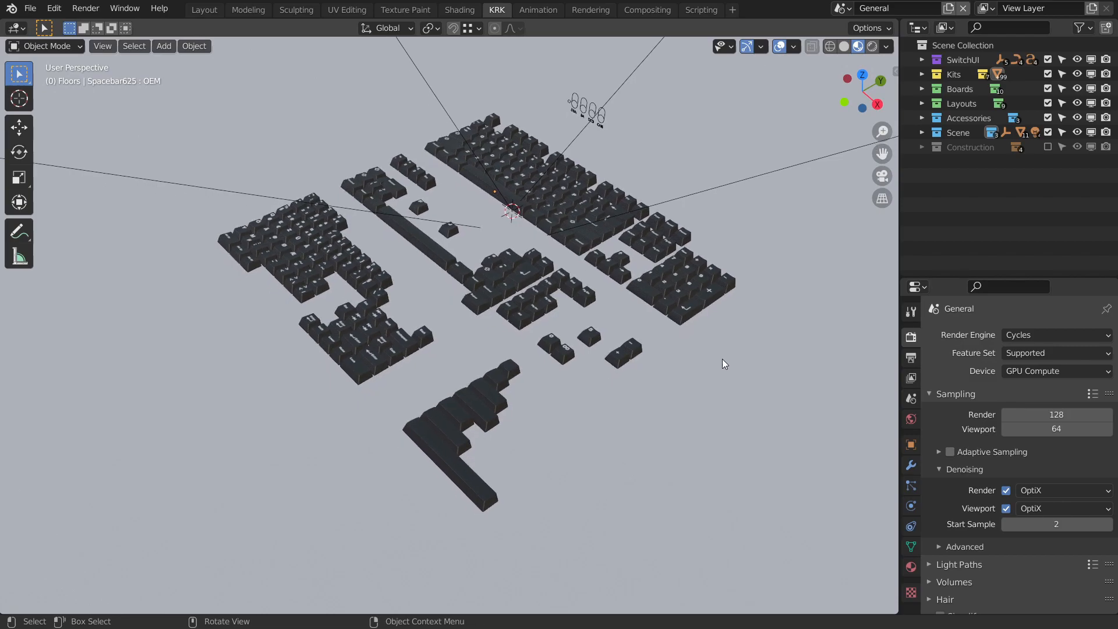
Widen the outliner and properties editors by shrinking the 3D viewport.
{"action": "middle_click_drag", "start_coordinate": [675, 354], "coordinate": [687, 358], "text": "shift"}
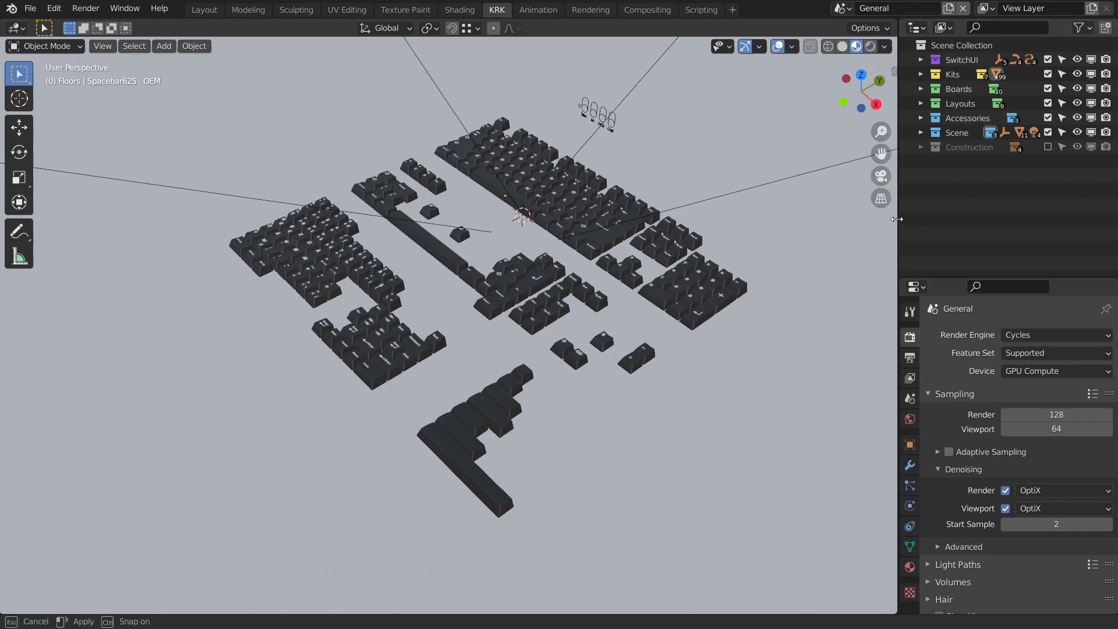
{"action": "left_click_drag", "start_coordinate": [899, 218], "coordinate": [781, 217]}
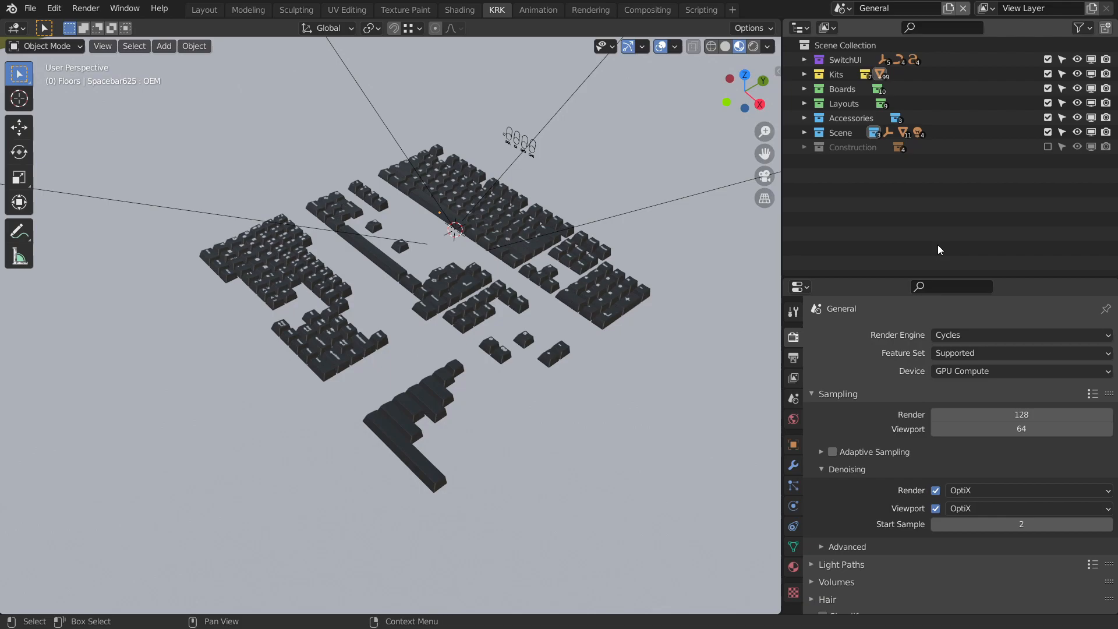
{"action": "middle_click_drag", "start_coordinate": [592, 334], "coordinate": [624, 317]}
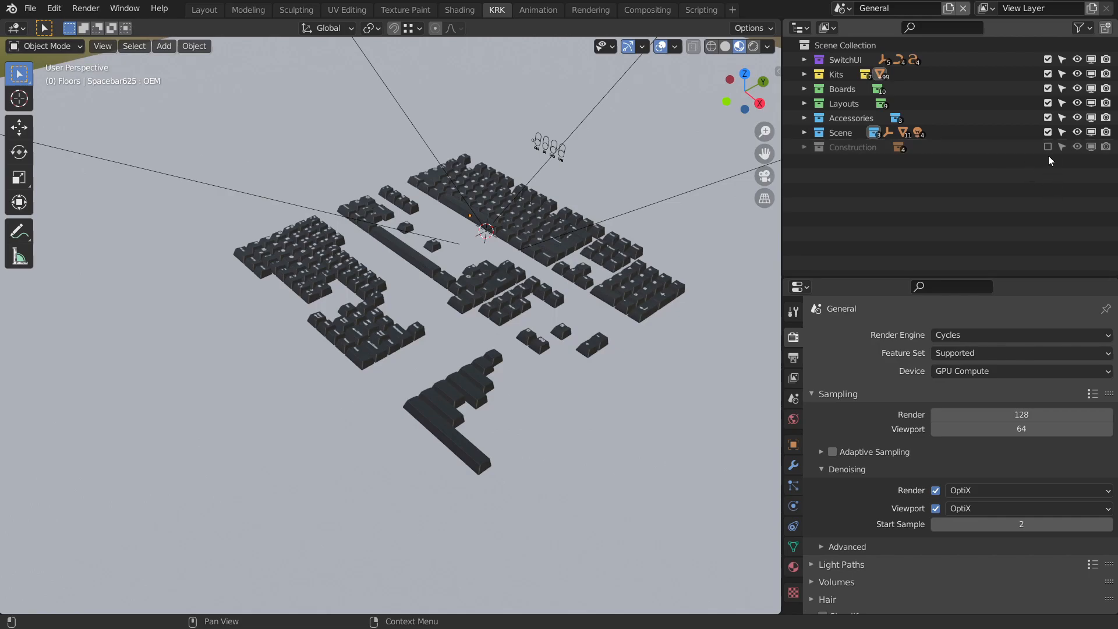
Hide the outliner's selectable, disable-in-viewports and disable-in-renders columns, and restore all three.
{"action": "left_click", "coordinate": [1079, 28]}
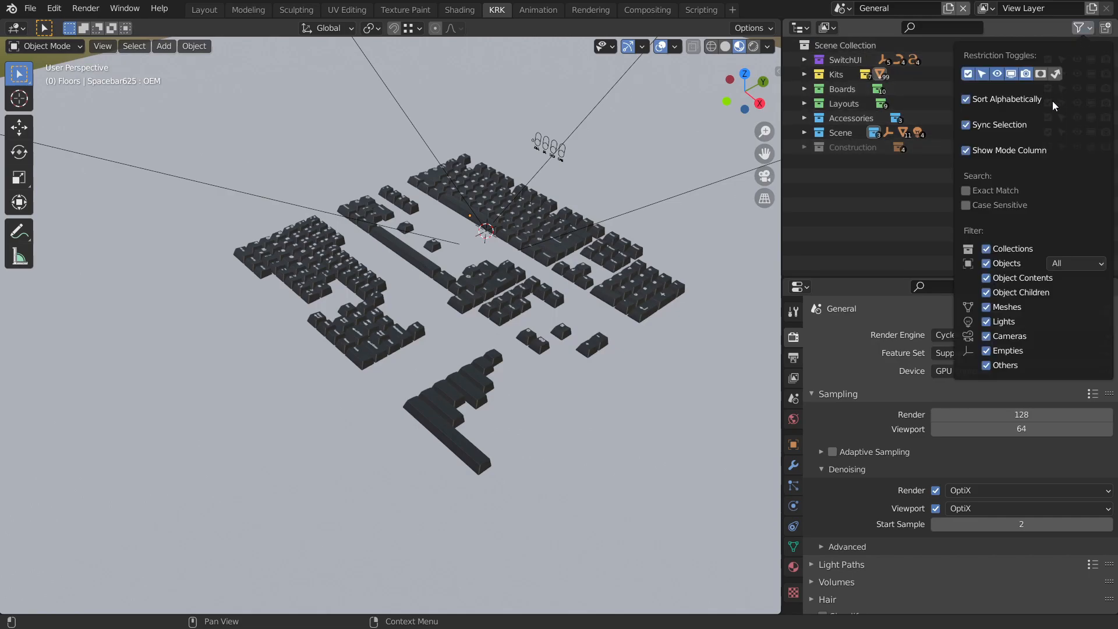
{"action": "left_click", "coordinate": [981, 74]}
{"action": "left_click", "coordinate": [1012, 75]}
{"action": "left_click", "coordinate": [1025, 75]}
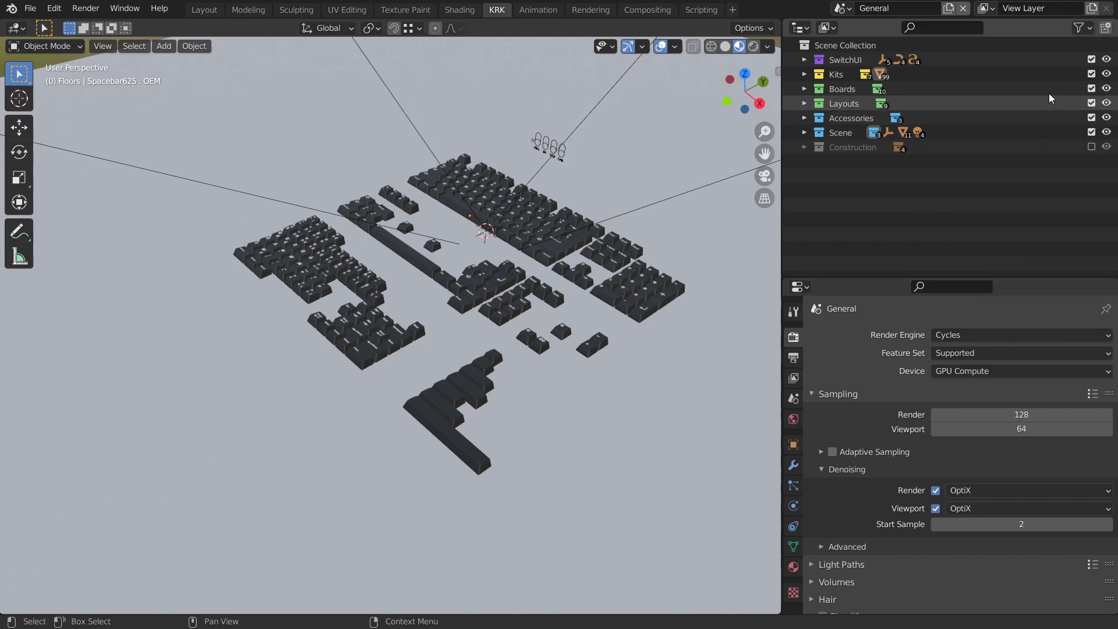
{"action": "left_click", "coordinate": [1081, 28]}
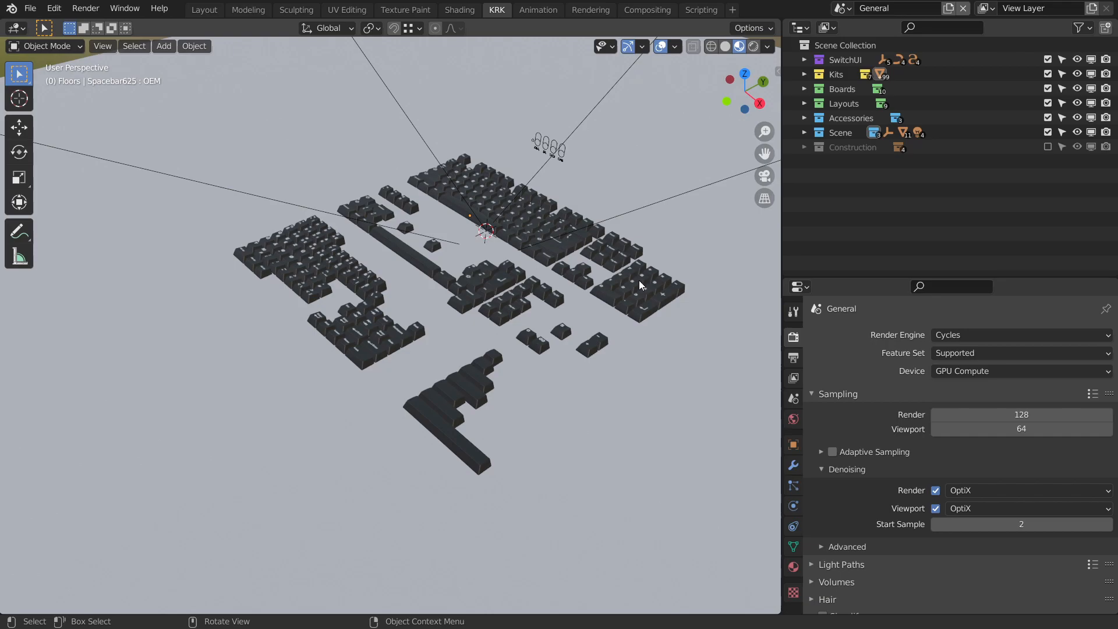
{"action": "middle_click_drag", "start_coordinate": [599, 285], "coordinate": [606, 283]}
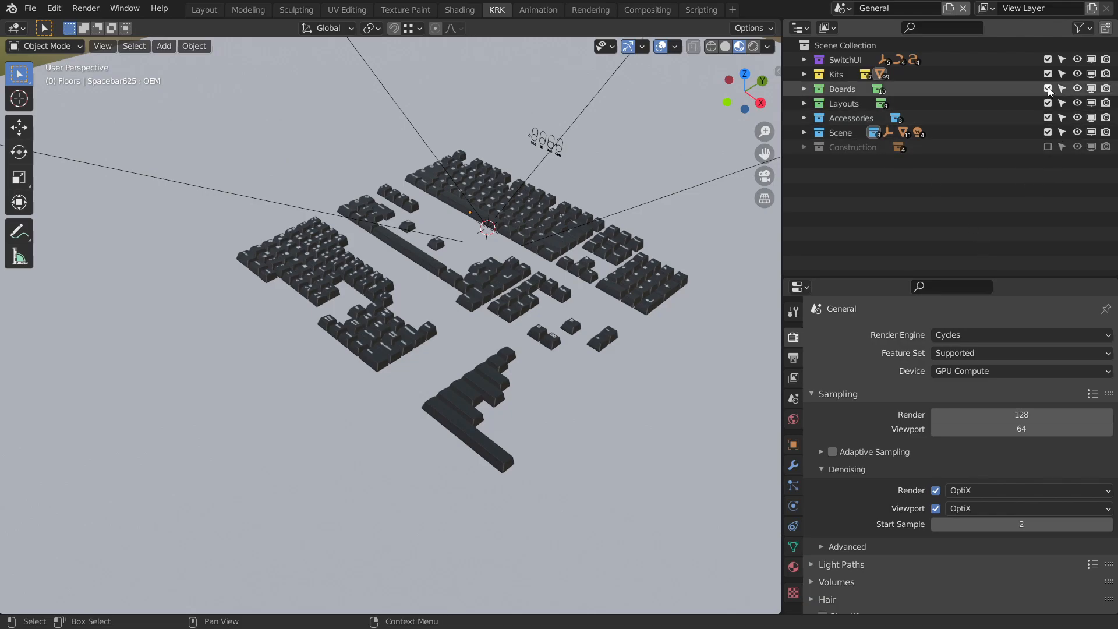
Look through the list of keyboards in Boards, and exclude the Boards and Kits collections from the view layer.
{"action": "left_click", "coordinate": [803, 88]}
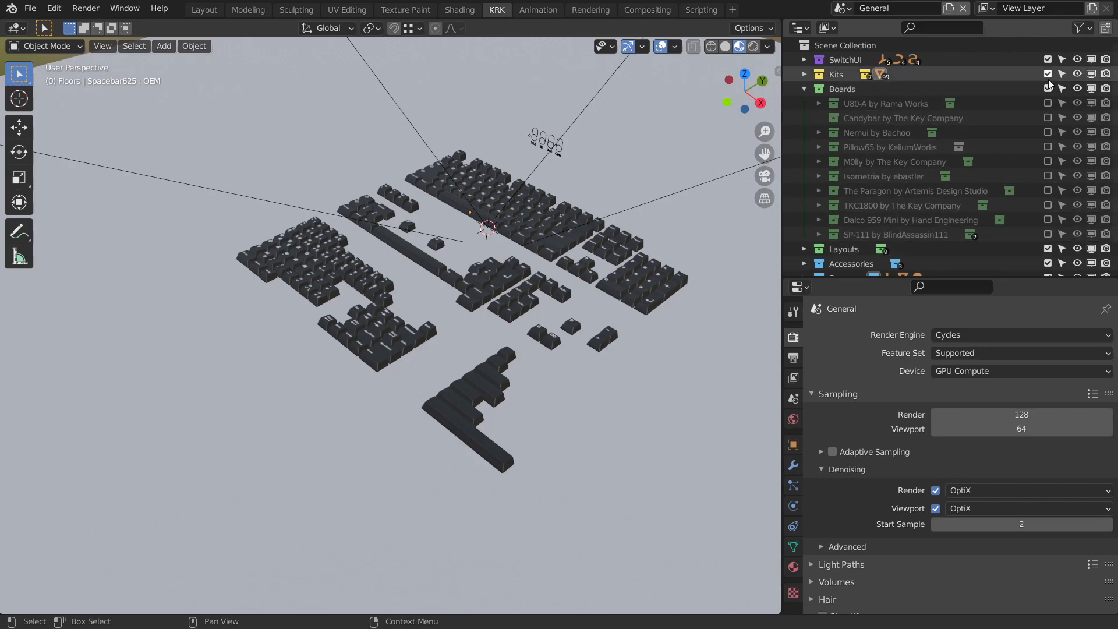
{"action": "left_click", "coordinate": [803, 88]}
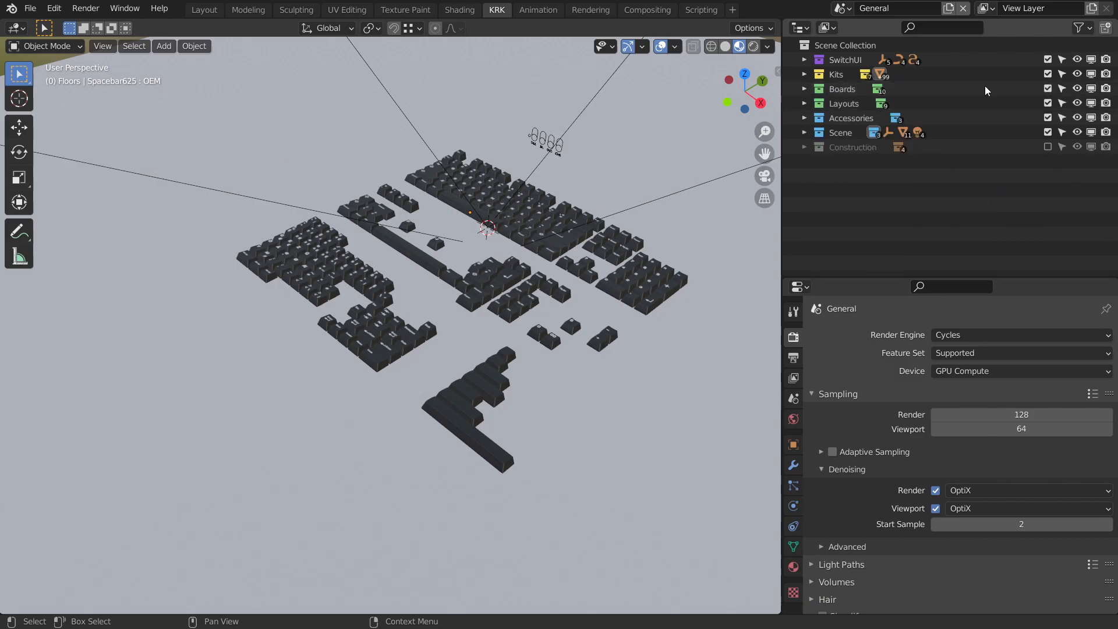
{"action": "left_click", "coordinate": [1047, 88]}
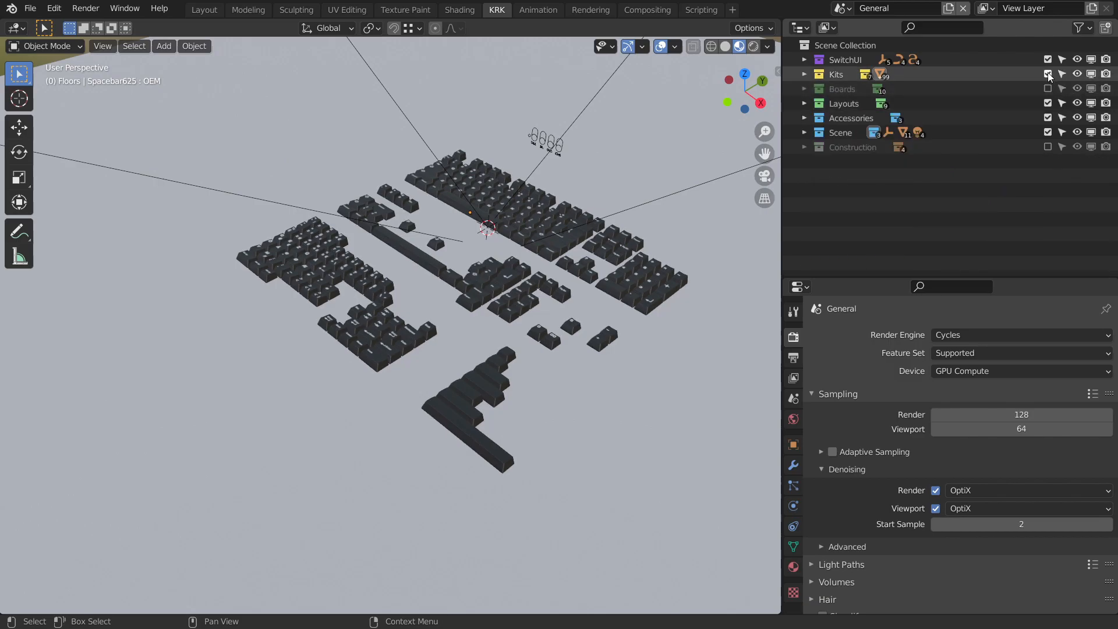
{"action": "left_click", "coordinate": [1047, 74]}
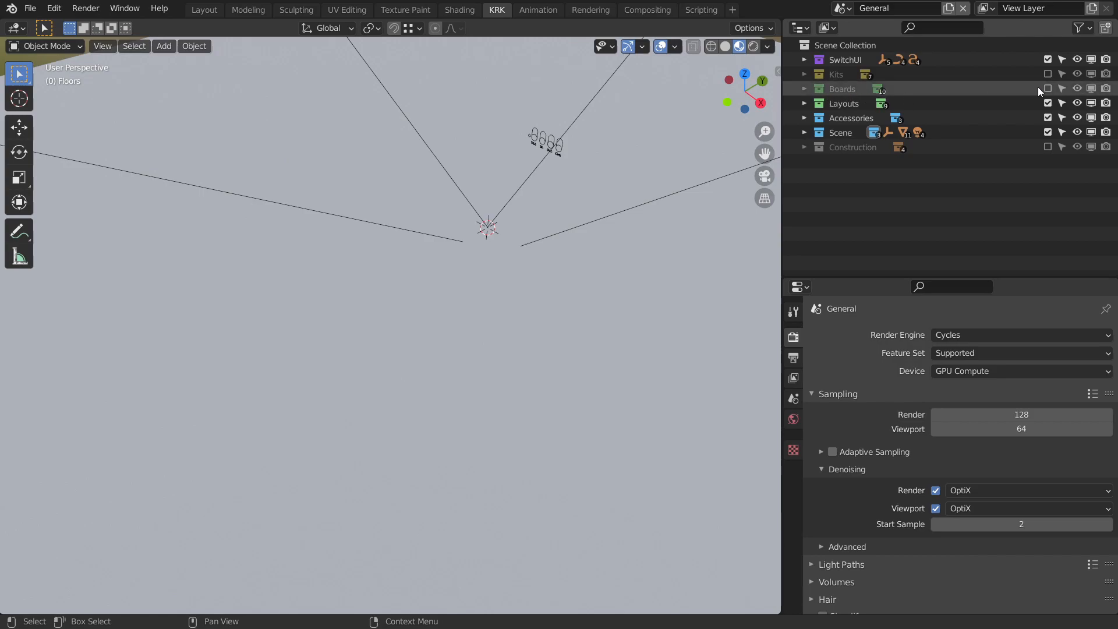
Include the Boards collection again and enable its U80-A by Rama Works keyboard.
{"action": "left_click", "coordinate": [1047, 89]}
{"action": "left_click", "coordinate": [804, 88]}
{"action": "left_click", "coordinate": [1047, 103]}
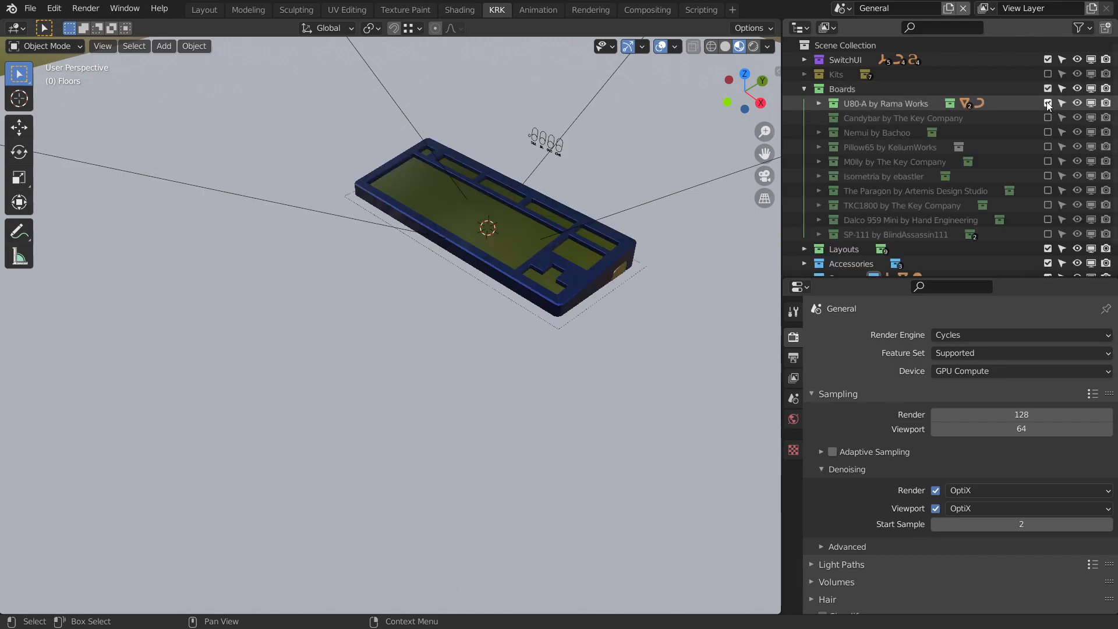
{"action": "scroll", "coordinate": [579, 264], "scroll_direction": "up", "scroll_amount": 4}
{"action": "middle_click_drag", "start_coordinate": [453, 282], "coordinate": [631, 243]}
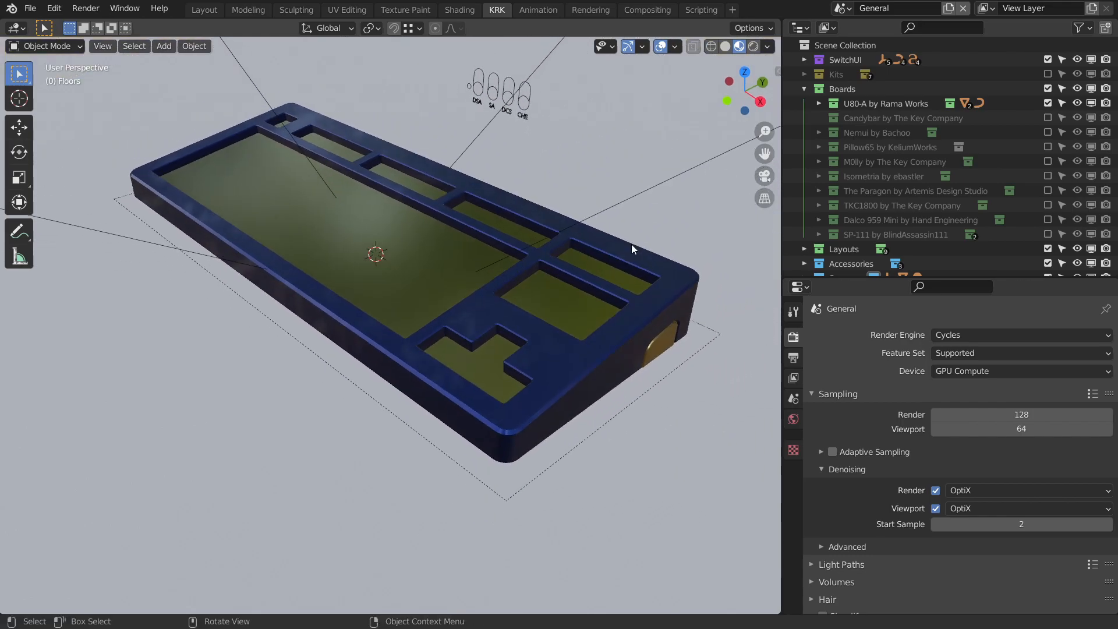
Enable the TKL_U80-A layout collection inside U80-A by Rama Works.
{"action": "left_click", "coordinate": [818, 103]}
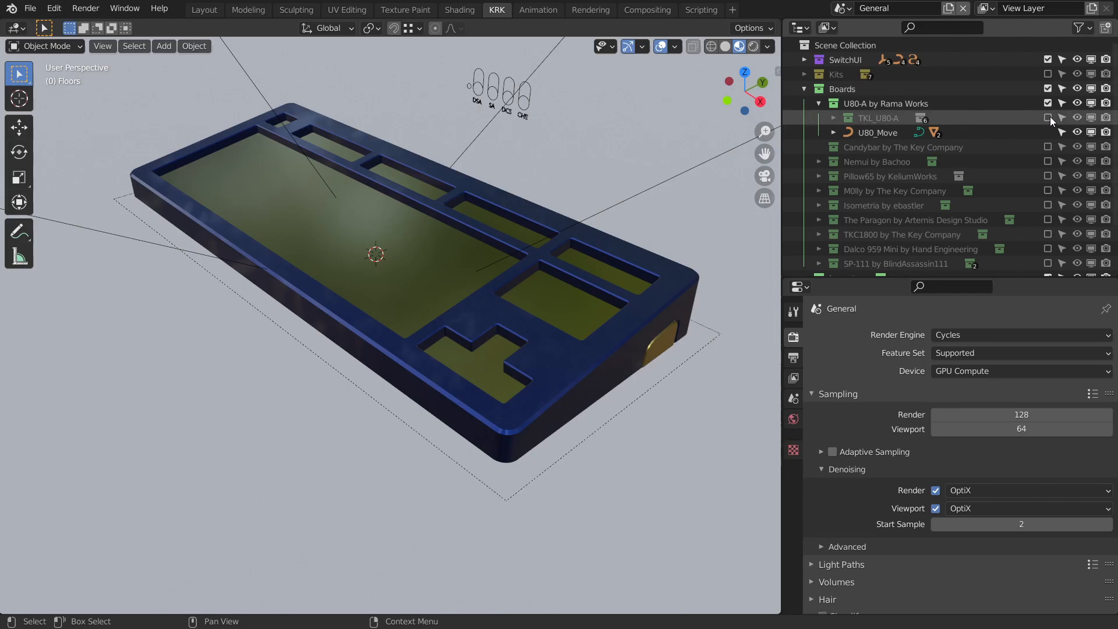
{"action": "left_click", "coordinate": [1048, 117]}
{"action": "middle_click_drag", "start_coordinate": [617, 151], "coordinate": [602, 232]}
Enable ANSI_U80-A, BottomRow_ANSI_U80-A and CapsLock_Standard_U80-A inside the TKL_U80-A collection.
{"action": "left_click", "coordinate": [833, 117]}
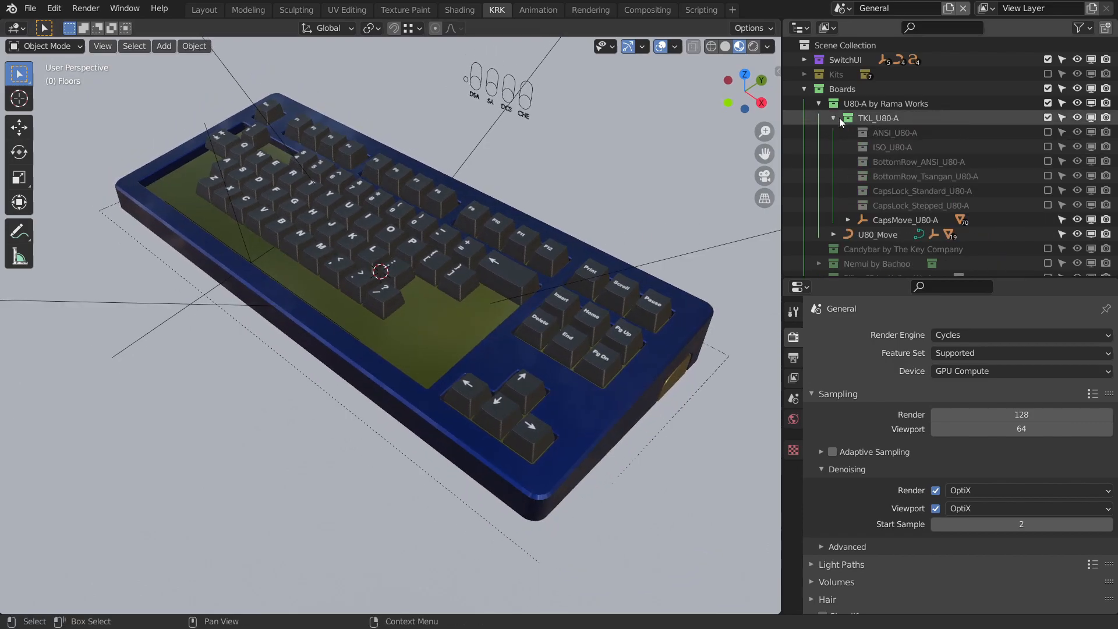
{"action": "left_click", "coordinate": [1047, 132]}
{"action": "left_click", "coordinate": [1047, 161]}
{"action": "left_click", "coordinate": [1047, 190]}
{"action": "mouse_move", "coordinate": [609, 218]}
{"action": "middle_mouse_down"}
{"action": "mouse_move", "coordinate": [603, 241]}
{"action": "mouse_move", "coordinate": [598, 205]}
{"action": "mouse_move", "coordinate": [637, 218]}
{"action": "mouse_move", "coordinate": [614, 208]}
{"action": "mouse_move", "coordinate": [623, 221]}
{"action": "middle_mouse_up"}
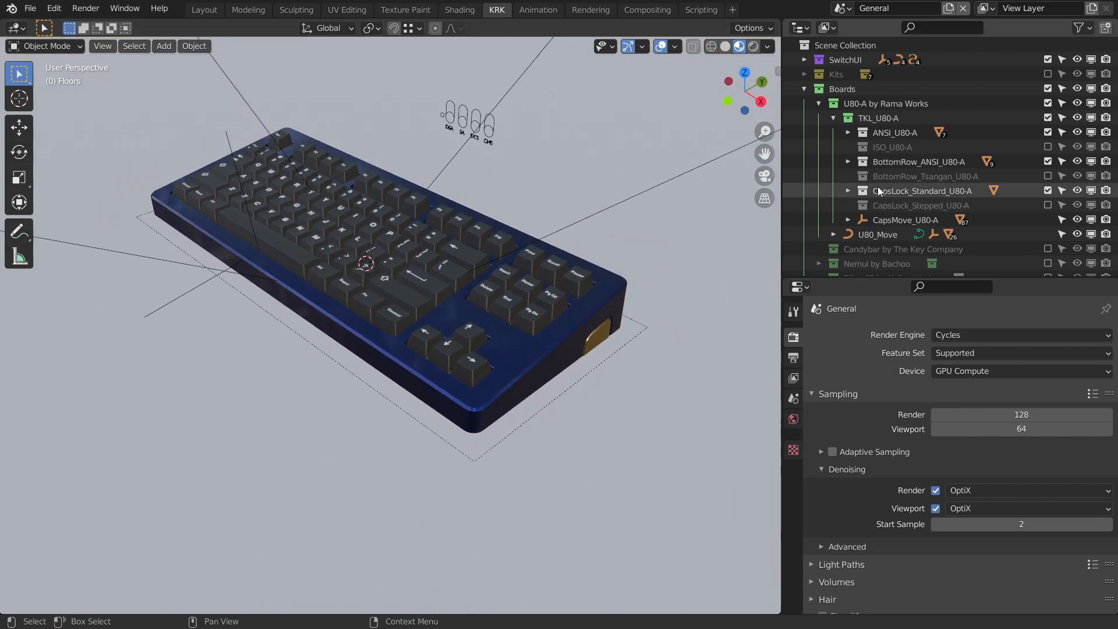
Collapse the TKL_U80-A, U80-A by Rama Works and Boards hierarchies and make Boards the active collection.
{"action": "left_click", "coordinate": [833, 118]}
{"action": "left_click", "coordinate": [819, 103]}
{"action": "left_click", "coordinate": [803, 89]}
{"action": "left_click", "coordinate": [802, 89]}
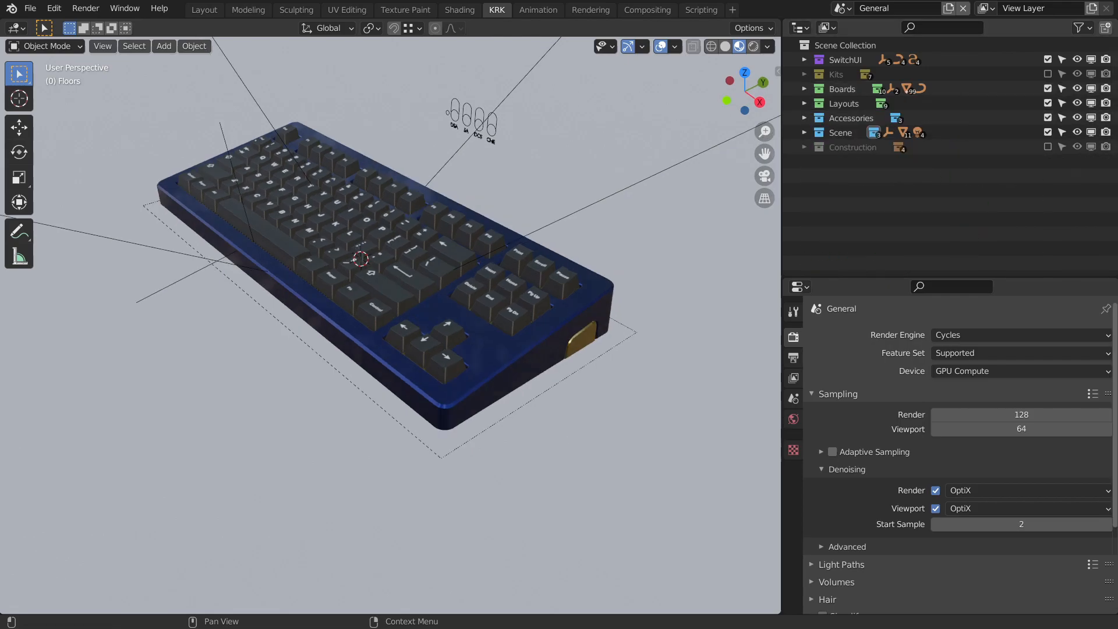
{"action": "middle_click_drag", "start_coordinate": [638, 332], "coordinate": [623, 300]}
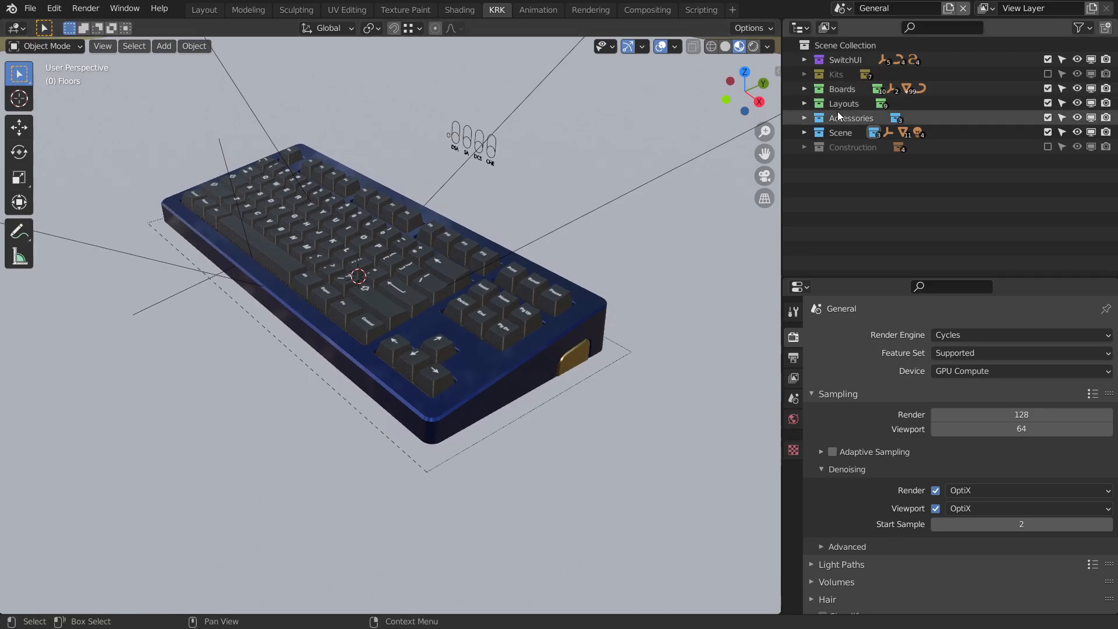
{"action": "mouse_move", "coordinate": [602, 189]}
{"action": "middle_mouse_down"}
{"action": "mouse_move", "coordinate": [575, 187]}
{"action": "mouse_move", "coordinate": [589, 178]}
{"action": "middle_mouse_up"}
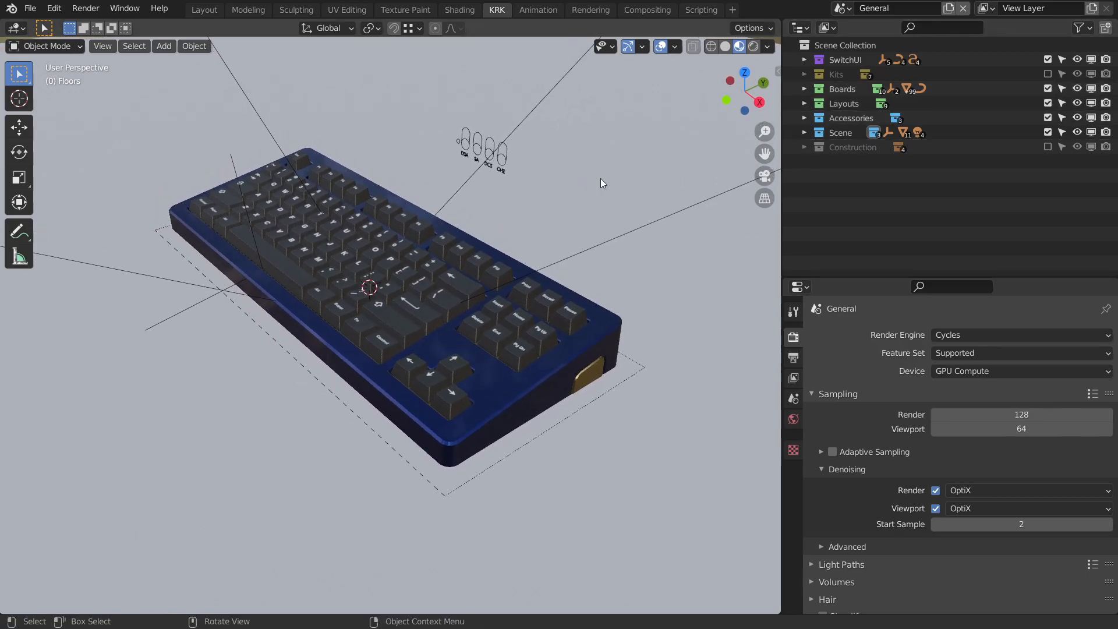
{"action": "left_click", "coordinate": [923, 91]}
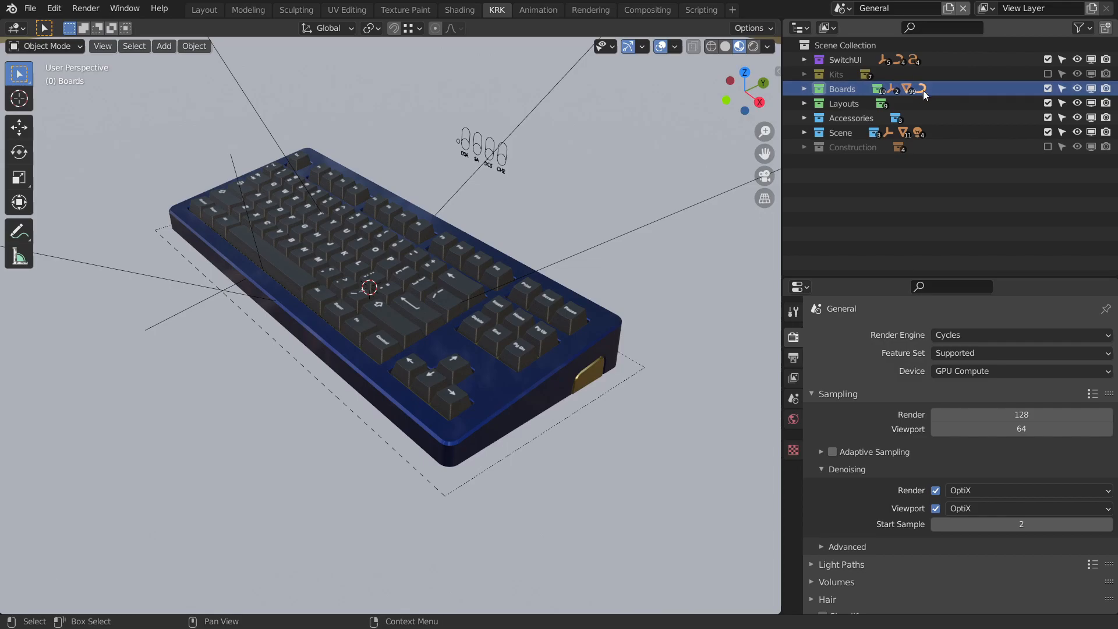
{"action": "left_click", "coordinate": [808, 88]}
{"action": "left_click", "coordinate": [802, 88]}
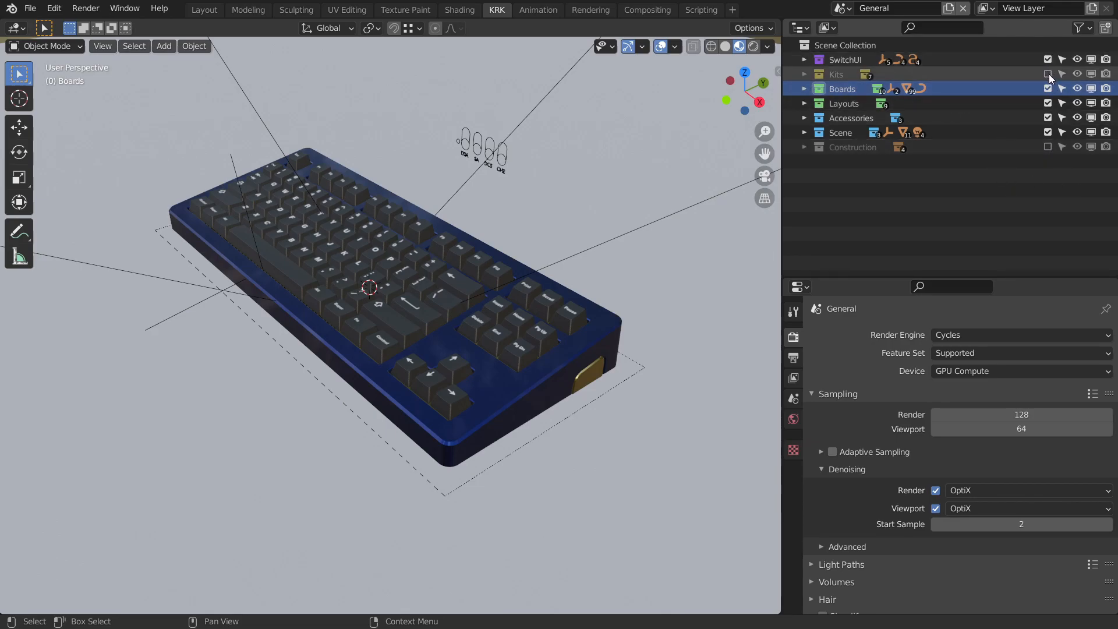
Inspect the kits inside the Kits collection, including it in the view layer briefly and excluding it again.
{"action": "left_click", "coordinate": [802, 74]}
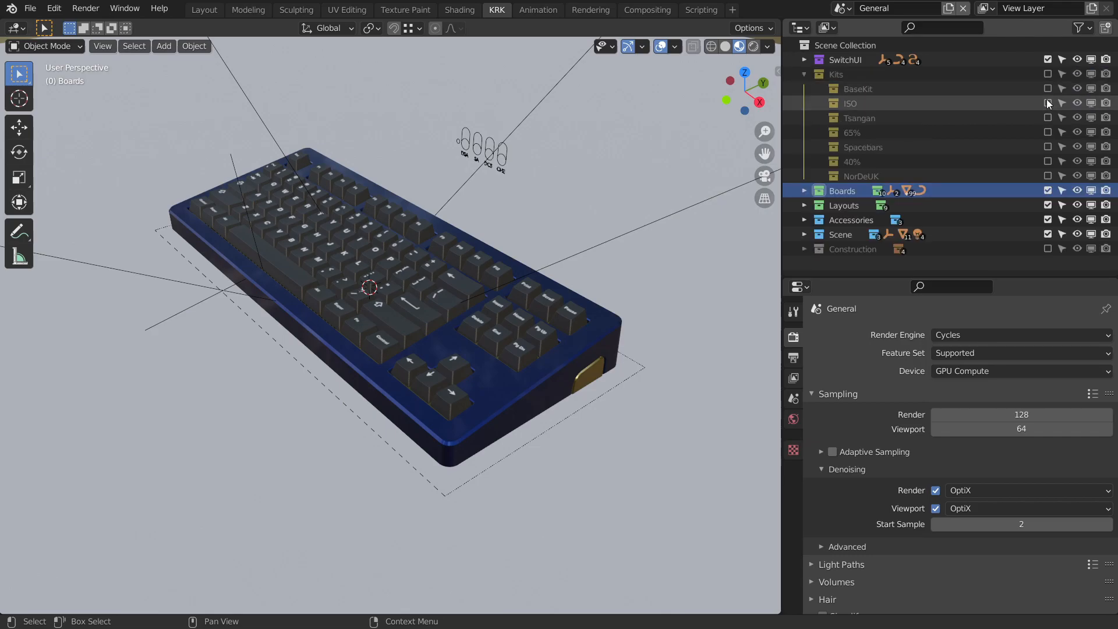
{"action": "left_click", "coordinate": [802, 74]}
{"action": "left_click", "coordinate": [802, 74]}
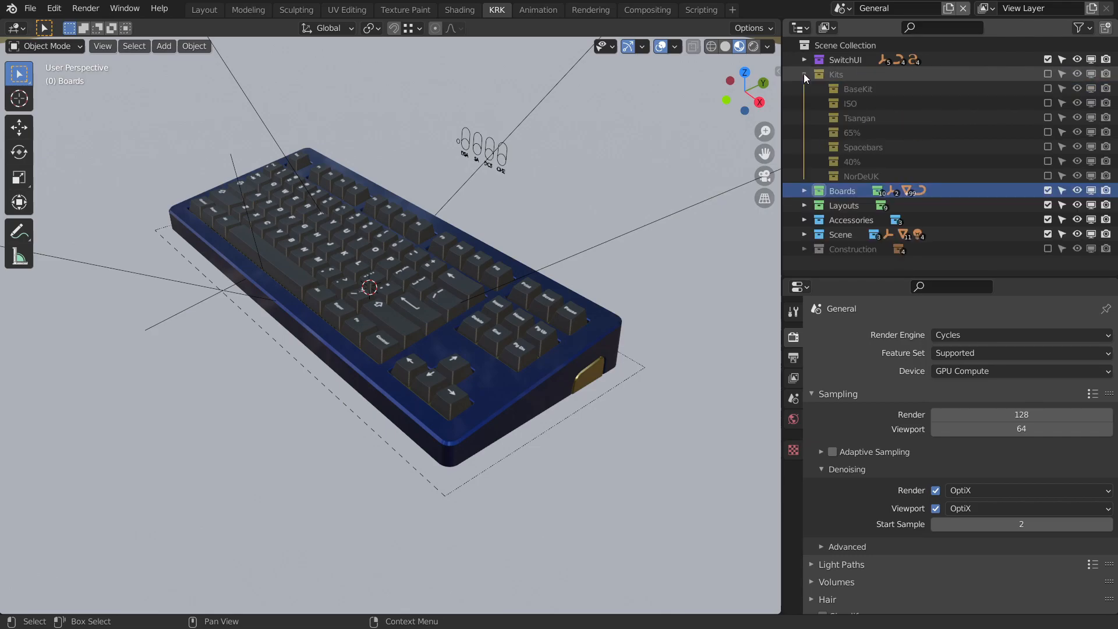
{"action": "left_click", "coordinate": [1046, 75]}
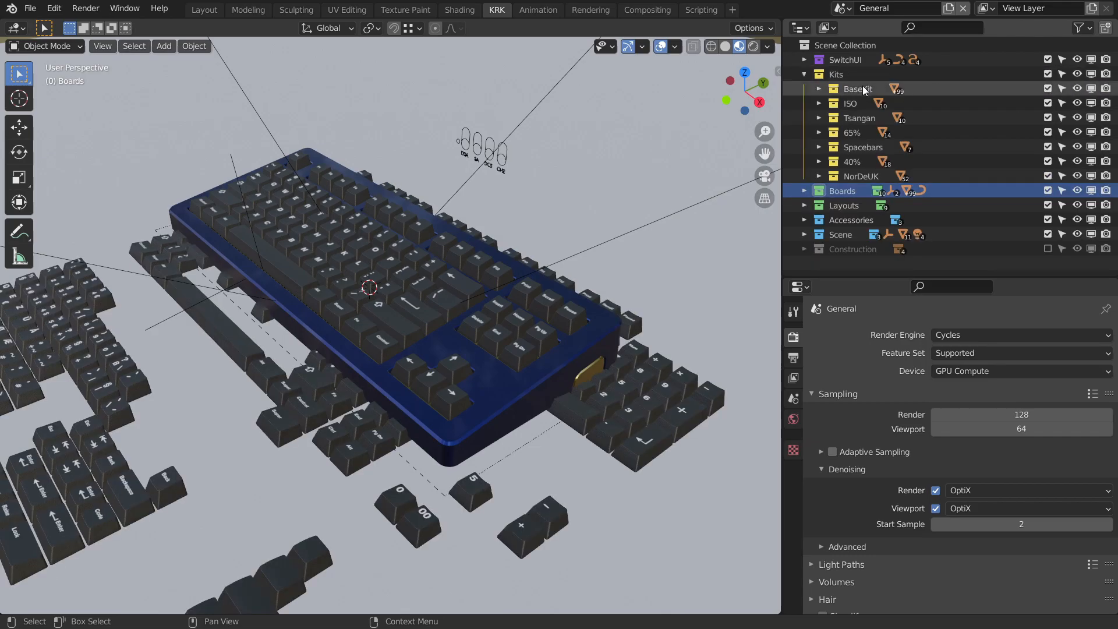
{"action": "left_click", "coordinate": [804, 74]}
{"action": "left_click", "coordinate": [1046, 74]}
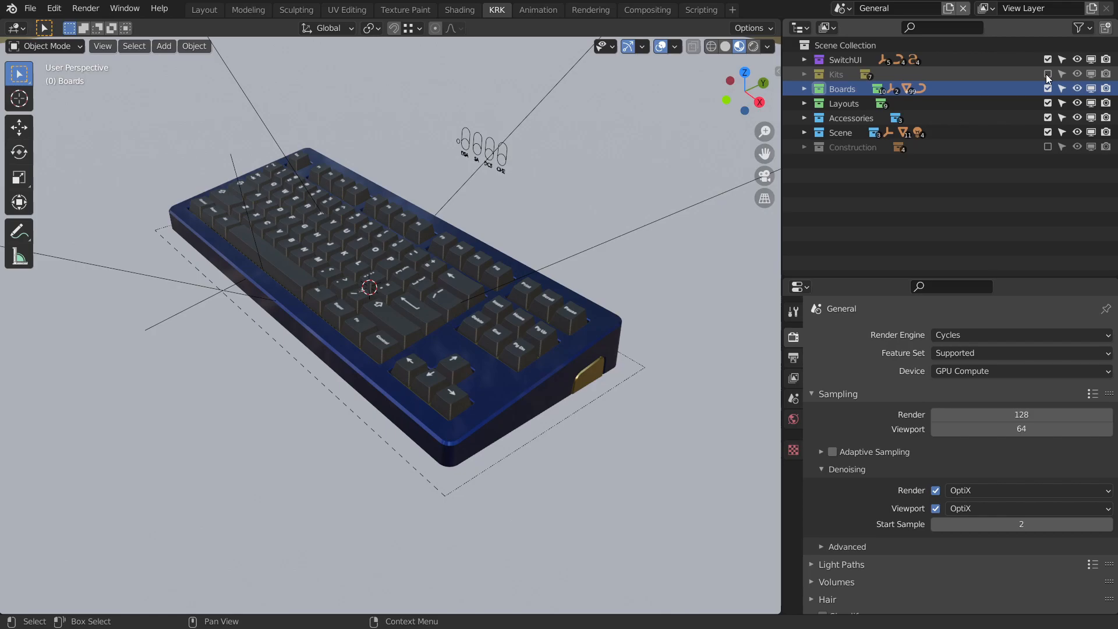
Include the Kits collection in the view layer but disable it in viewports.
{"action": "left_click", "coordinate": [1047, 74]}
{"action": "left_click", "coordinate": [1090, 75]}
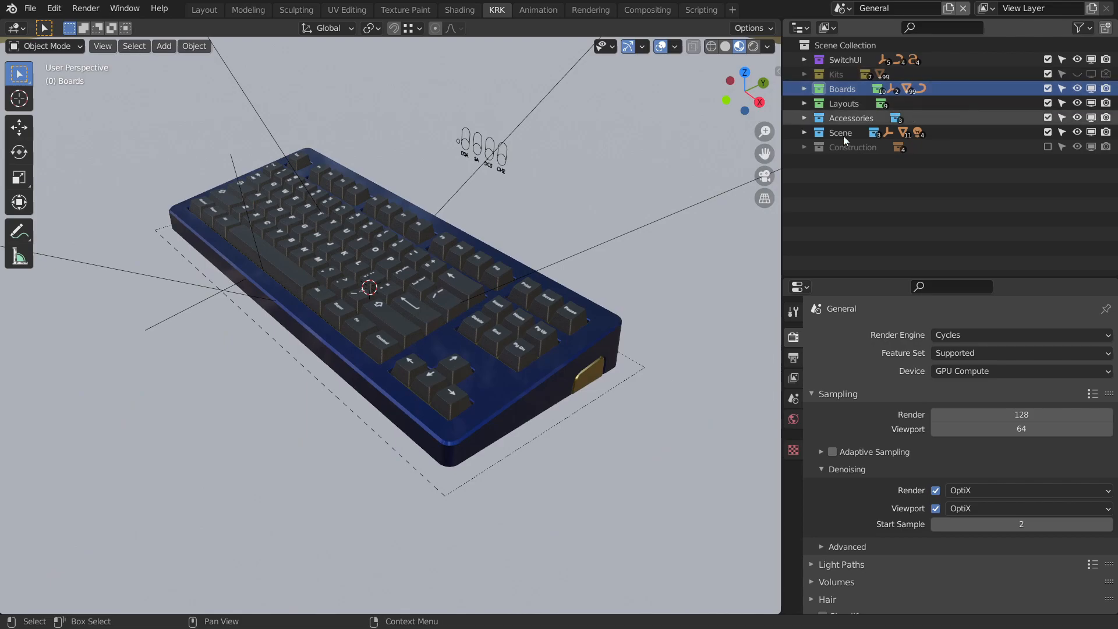
{"action": "middle_click_drag", "start_coordinate": [574, 220], "coordinate": [585, 231]}
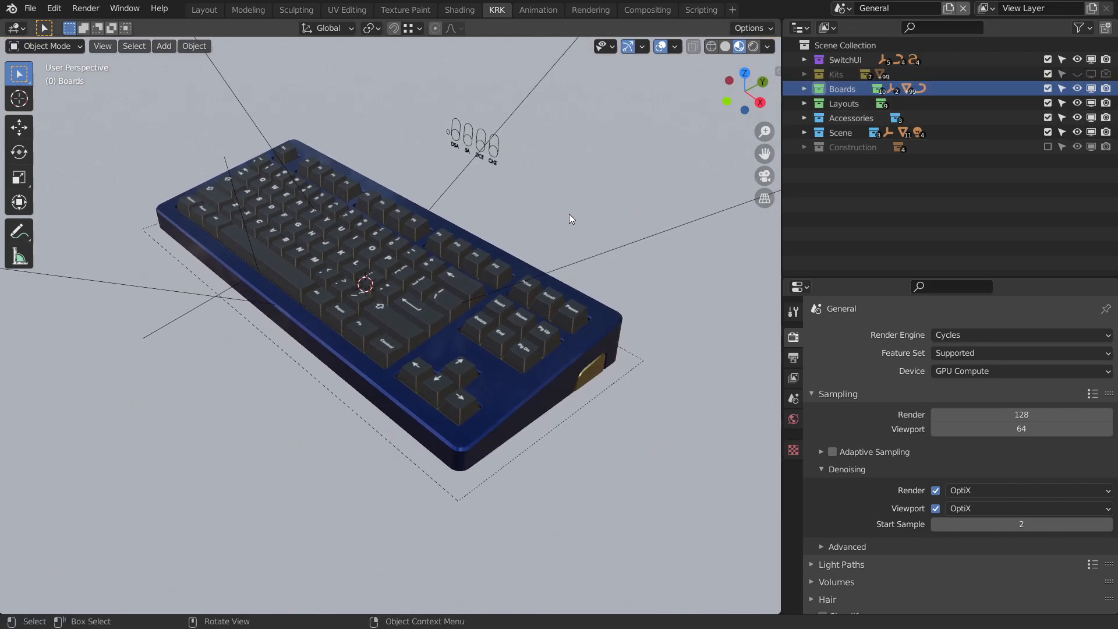
{"action": "scroll", "coordinate": [568, 215], "scroll_direction": "up", "scroll_amount": 3}
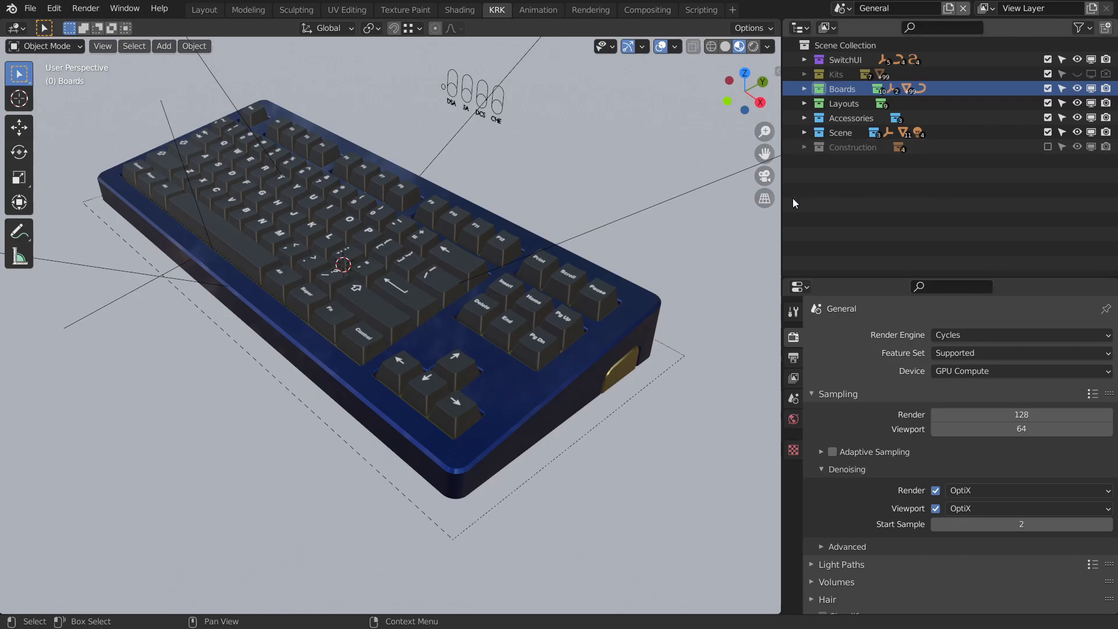
Expand Boards, U80-A by Rama Works and TKL_U80-A, and toggle ANSI_U80-A off and back on.
{"action": "left_click", "coordinate": [804, 88]}
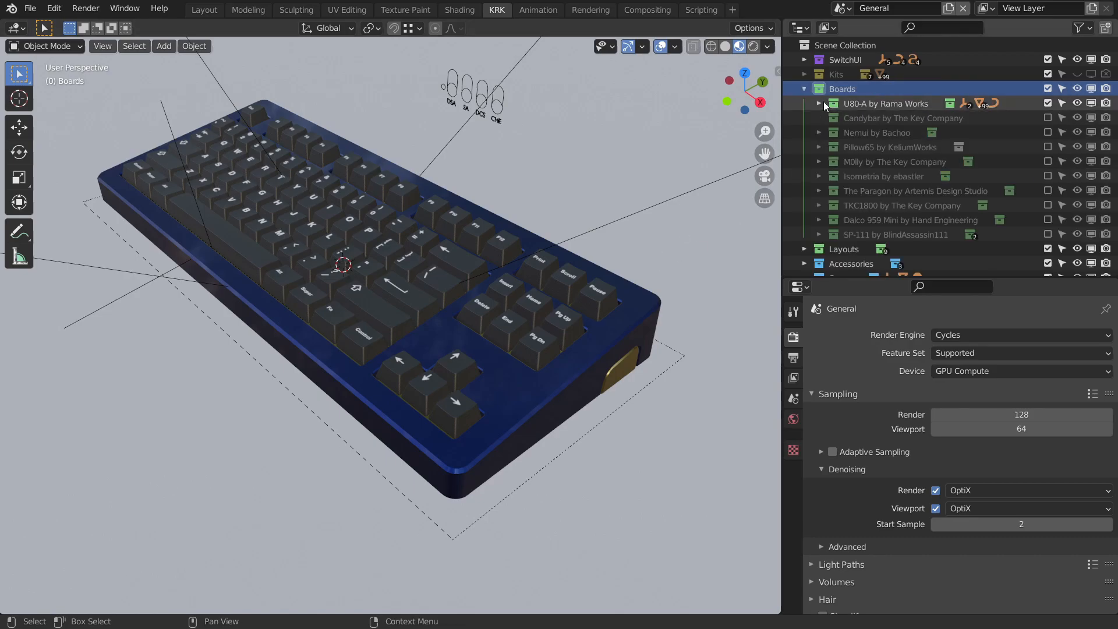
{"action": "left_click", "coordinate": [818, 103]}
{"action": "left_click", "coordinate": [833, 118]}
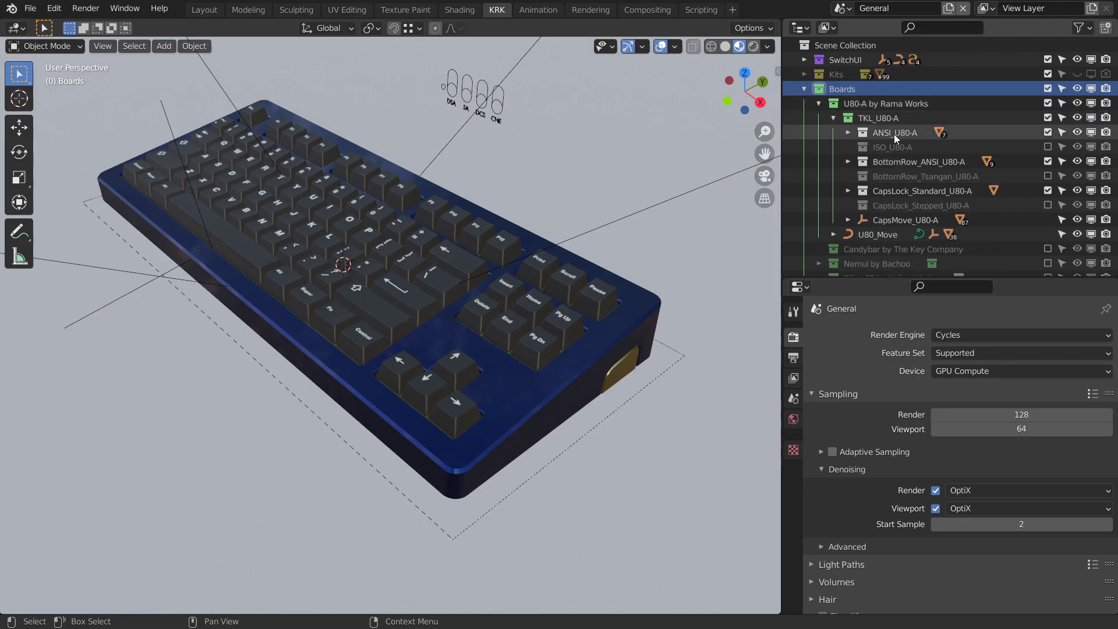
{"action": "scroll", "coordinate": [585, 240], "scroll_direction": "up", "scroll_amount": 6}
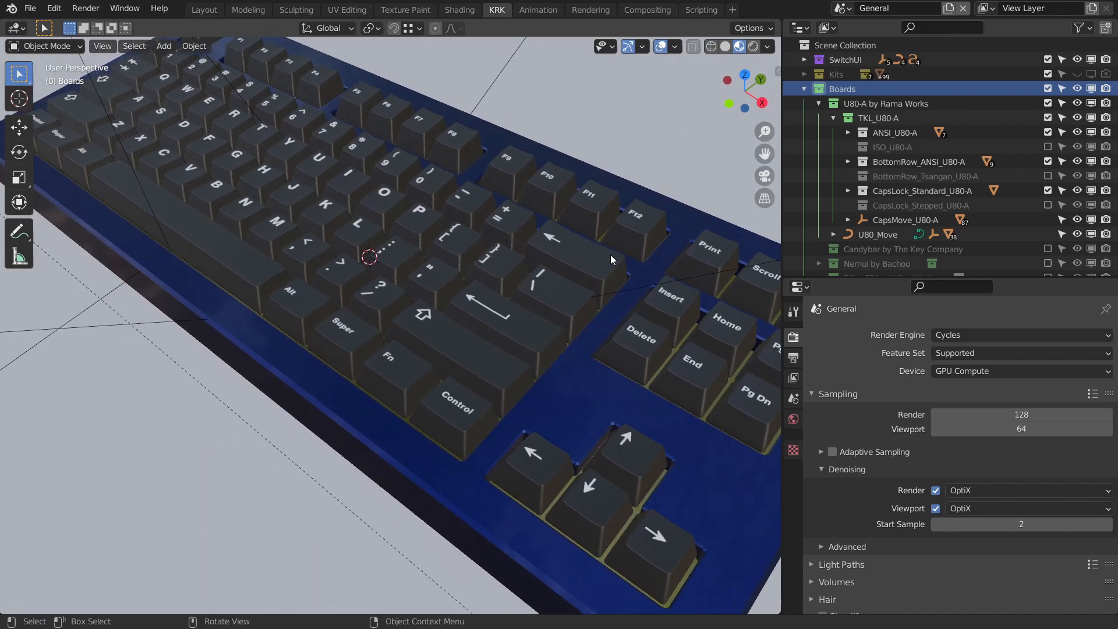
{"action": "left_click", "coordinate": [1047, 133]}
{"action": "left_click", "coordinate": [1047, 133]}
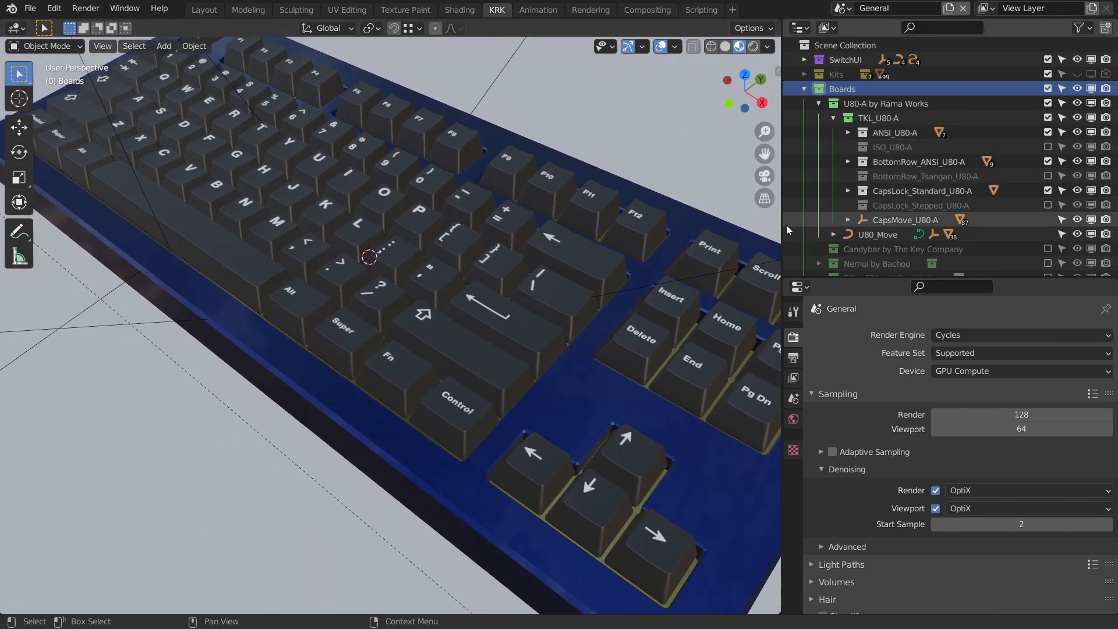
Switch the U80-A board from ANSI to ISO by excluding ANSI_U80-A and enabling ISO_U80-A.
{"action": "middle_click_drag", "start_coordinate": [597, 235], "coordinate": [630, 194]}
{"action": "scroll", "coordinate": [632, 196], "scroll_direction": "down", "scroll_amount": 3}
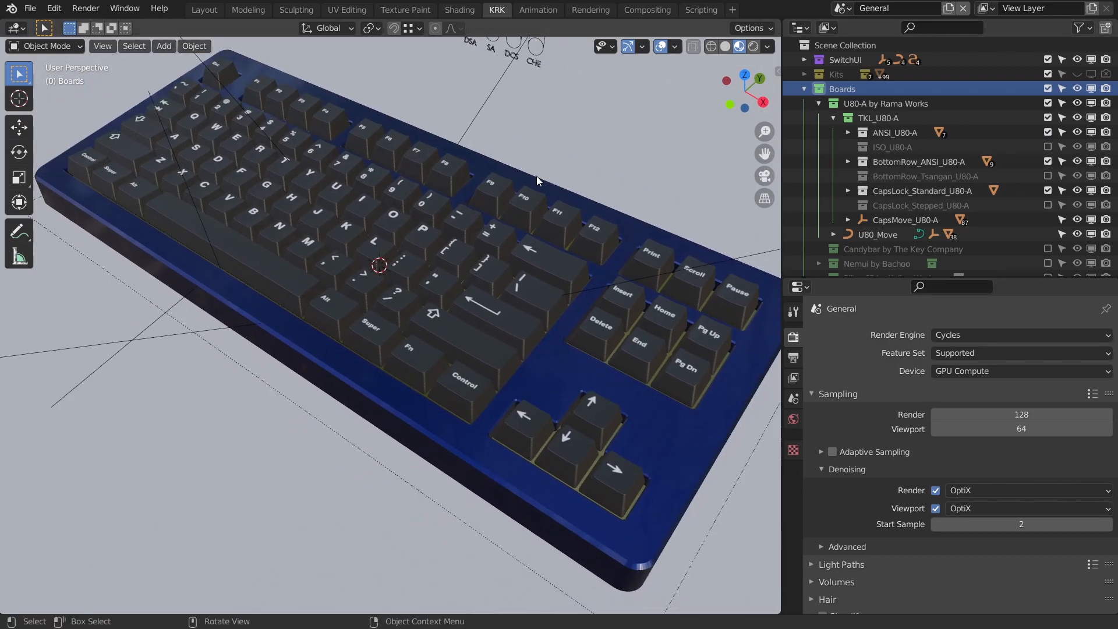
{"action": "middle_click_drag", "start_coordinate": [546, 178], "coordinate": [528, 169]}
{"action": "left_click", "coordinate": [1047, 132]}
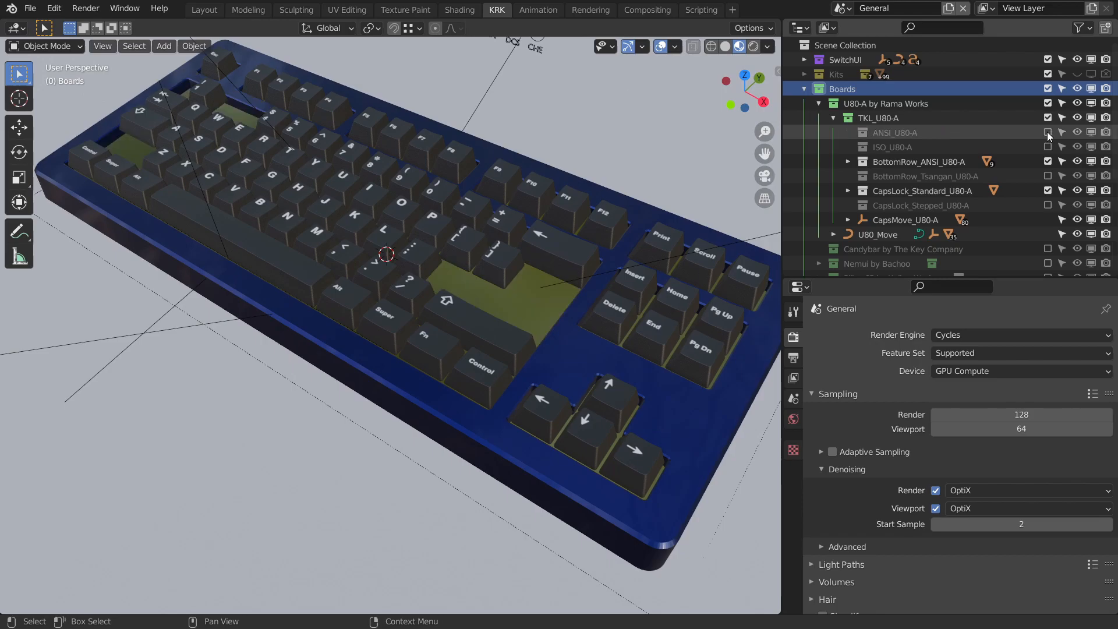
{"action": "left_click", "coordinate": [1047, 146]}
{"action": "middle_click_drag", "start_coordinate": [588, 215], "coordinate": [627, 332]}
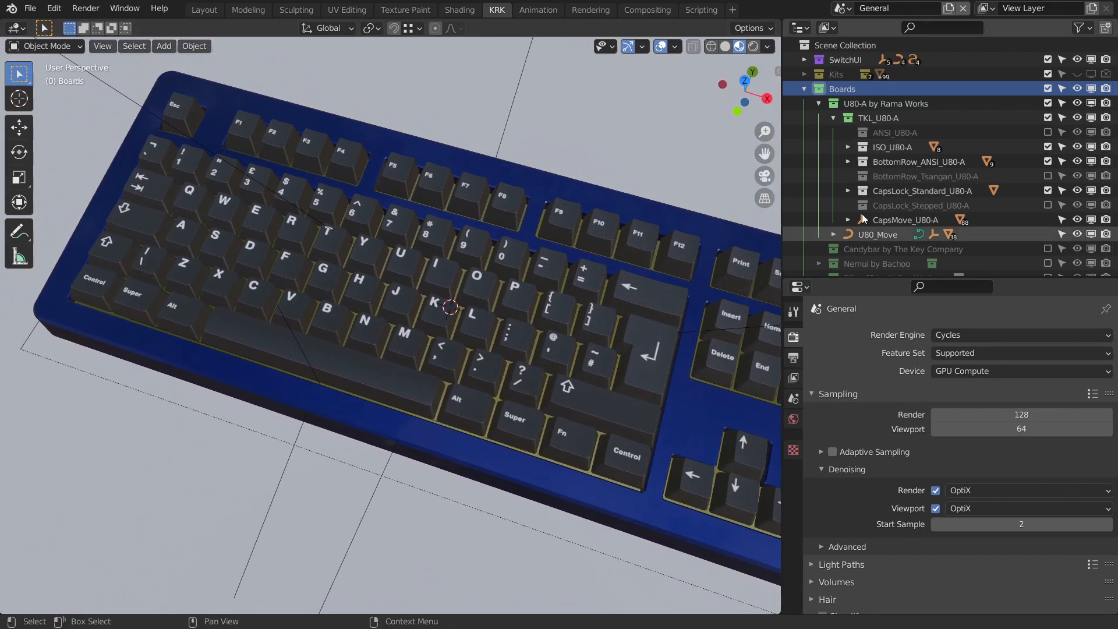
Toggle the ANSI_U80-A and ISO_U80-A collections off and on to compare both key sets, leaving only ISO_U80-A included.
{"action": "left_click", "coordinate": [1047, 132]}
{"action": "left_click", "coordinate": [1046, 145]}
{"action": "left_click", "coordinate": [1046, 145]}
{"action": "left_click", "coordinate": [1046, 145]}
{"action": "left_click", "coordinate": [1046, 145]}
{"action": "left_click", "coordinate": [1047, 132]}
{"action": "left_click", "coordinate": [1047, 147]}
{"action": "left_click", "coordinate": [1047, 147]}
{"action": "left_click", "coordinate": [1047, 148]}
{"action": "left_click", "coordinate": [1047, 147]}
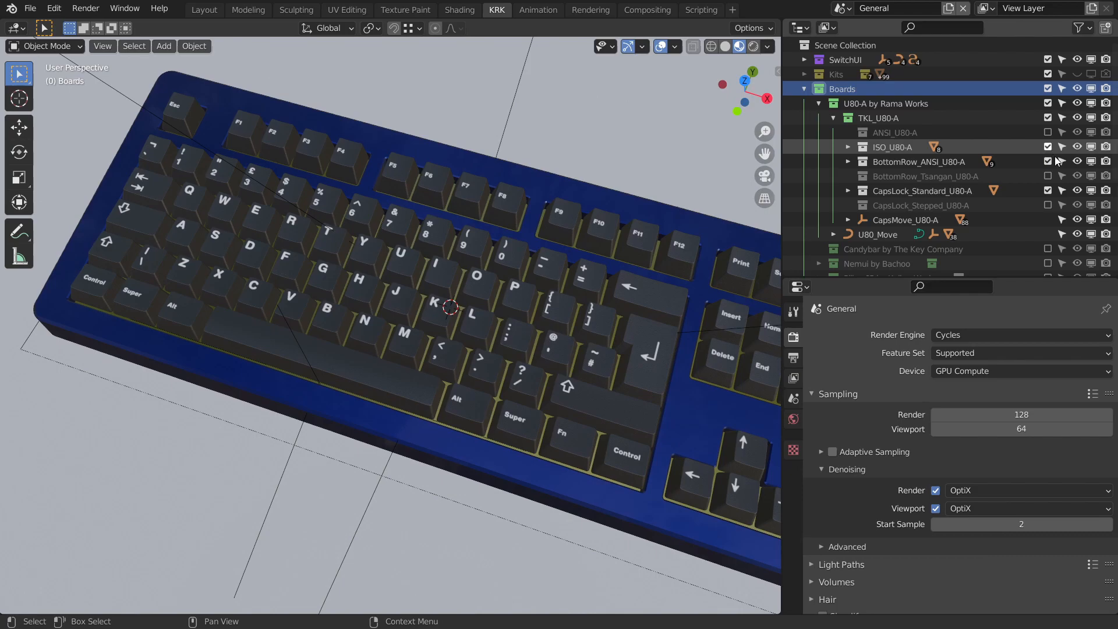
{"action": "middle_click_drag", "start_coordinate": [595, 203], "coordinate": [584, 179]}
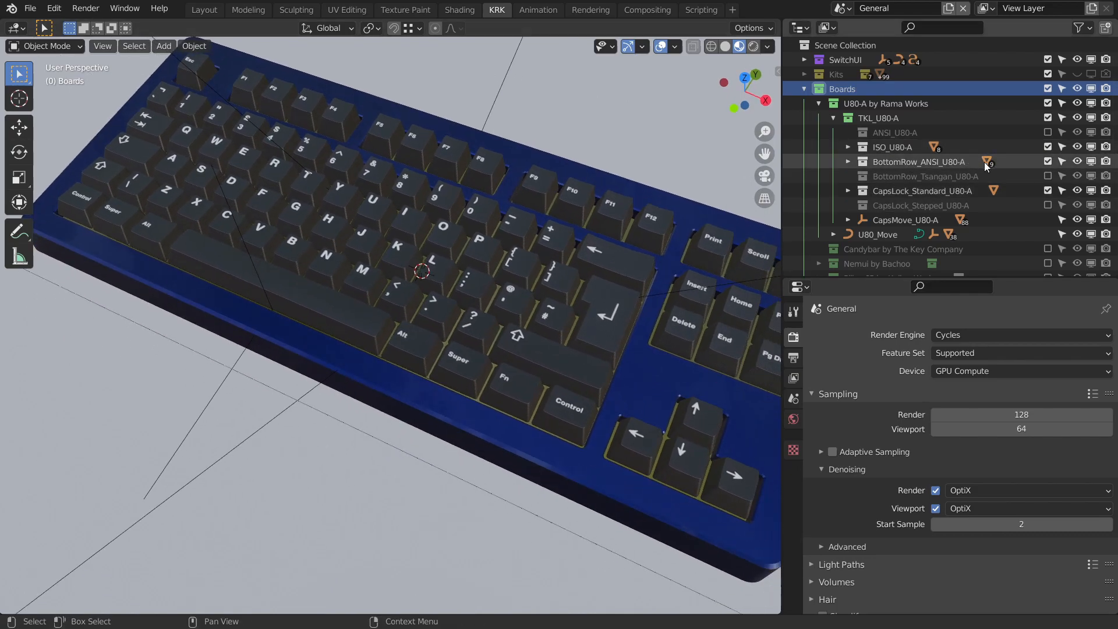
Switch the U80-A bottom row by excluding BottomRow_ANSI_U80-A and including BottomRow_Tsangan_U80-A.
{"action": "left_click", "coordinate": [1047, 161]}
{"action": "left_click", "coordinate": [1047, 176]}
{"action": "middle_click_drag", "start_coordinate": [641, 268], "coordinate": [611, 309]}
Include CapsLock_Stepped_U80-A in place of CapsLock_Standard_U80-A and inspect the stepped caps lock key up close.
{"action": "left_click", "coordinate": [1047, 205]}
{"action": "left_click", "coordinate": [1047, 190]}
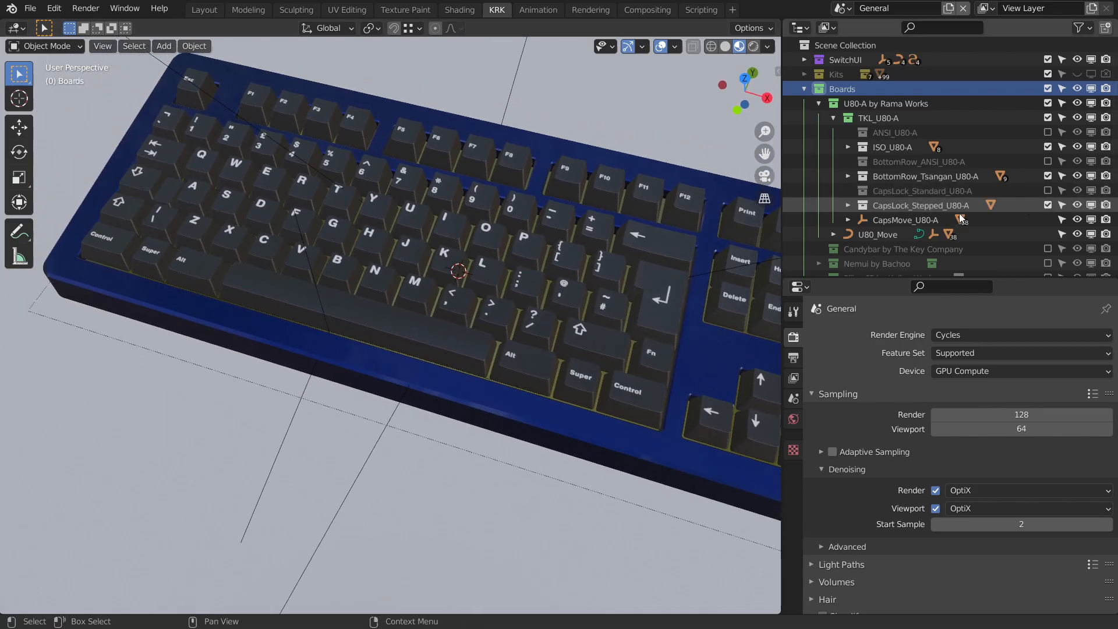
{"action": "middle_click_drag", "start_coordinate": [344, 241], "coordinate": [529, 286], "text": "shift"}
{"action": "scroll", "coordinate": [529, 285], "scroll_direction": "up", "scroll_amount": 5}
{"action": "middle_click_drag", "start_coordinate": [316, 235], "coordinate": [390, 270], "text": "shift"}
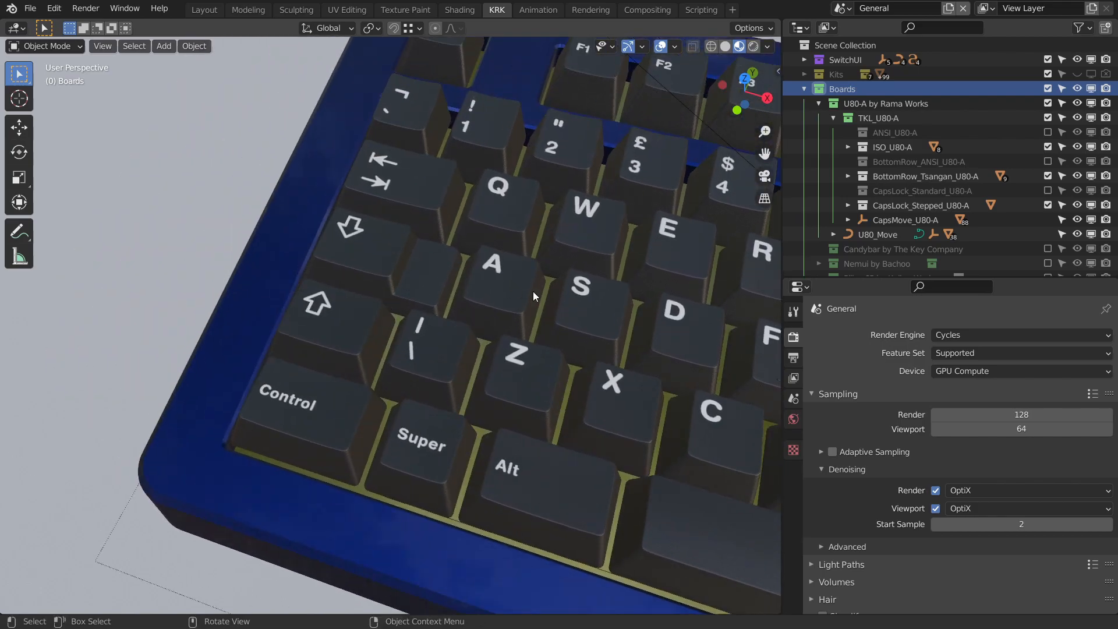
{"action": "scroll", "coordinate": [508, 287], "scroll_direction": "down", "scroll_amount": 6}
{"action": "middle_click_drag", "start_coordinate": [467, 261], "coordinate": [609, 284]}
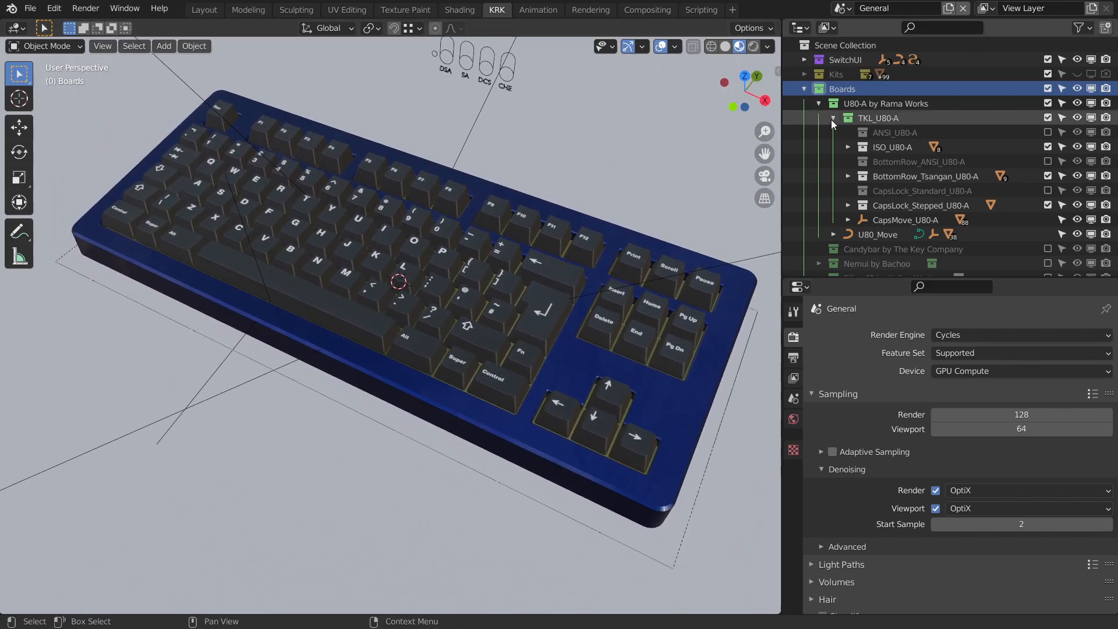
{"action": "middle_click_drag", "start_coordinate": [576, 256], "coordinate": [592, 251]}
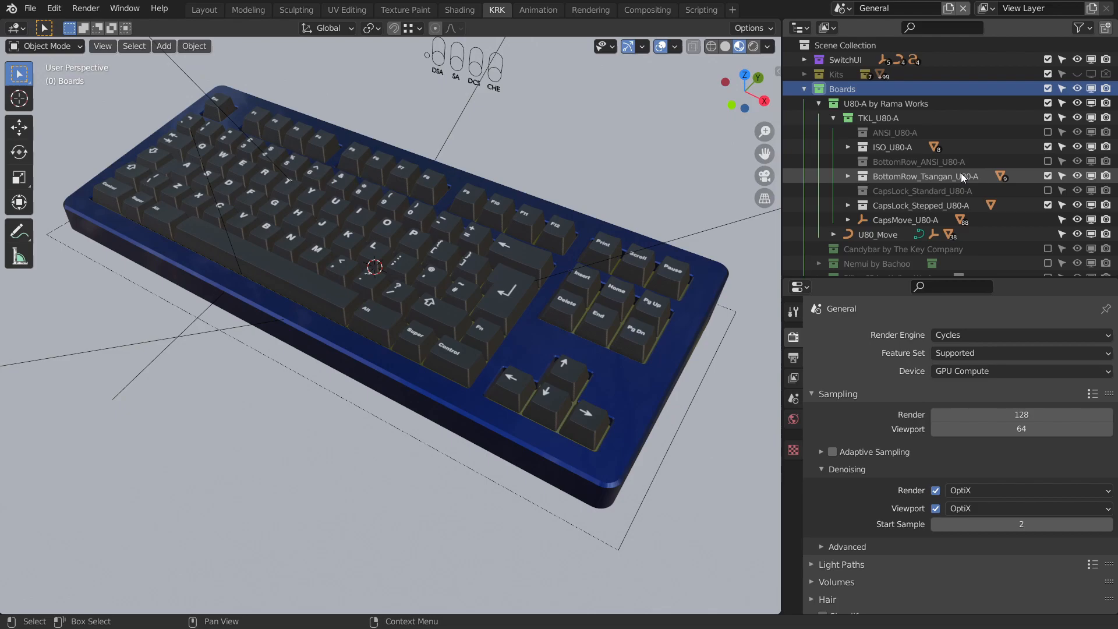
Exclude the U80-A by Rama Works board from the view layer and collapse the Boards collection.
{"action": "left_click", "coordinate": [834, 119]}
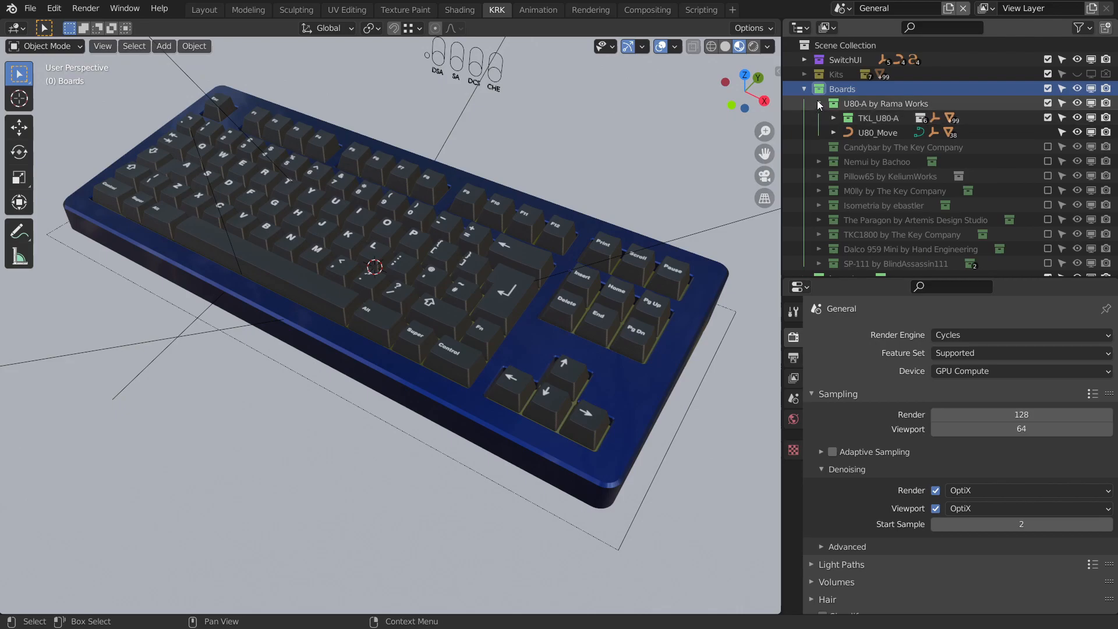
{"action": "left_click", "coordinate": [818, 103]}
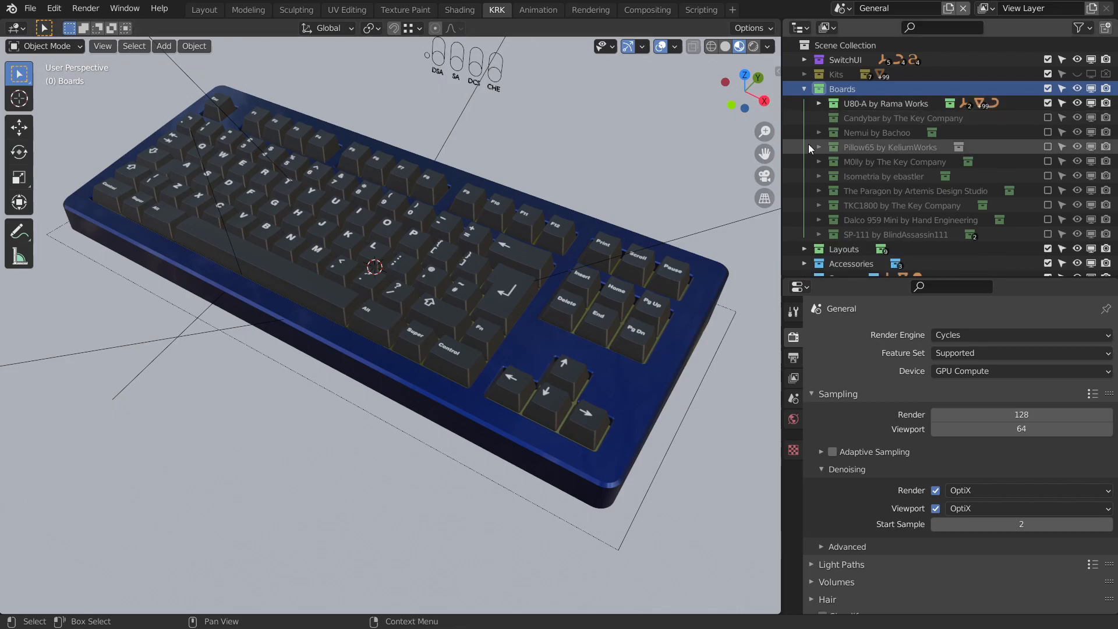
{"action": "left_click", "coordinate": [1047, 103]}
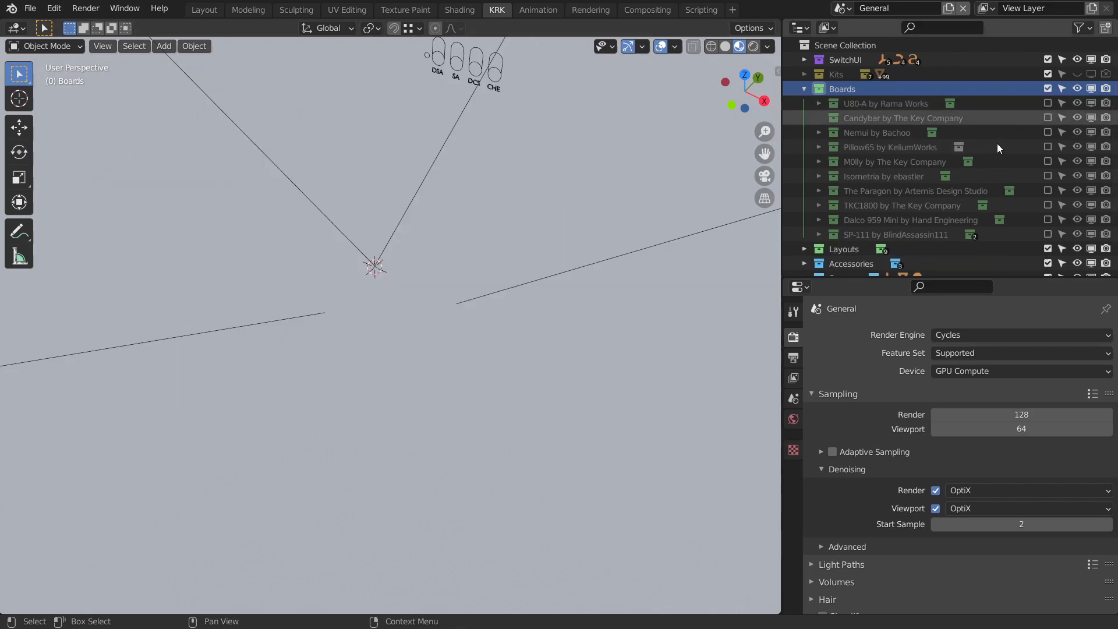
{"action": "scroll", "coordinate": [931, 200], "scroll_direction": "down", "scroll_amount": 2}
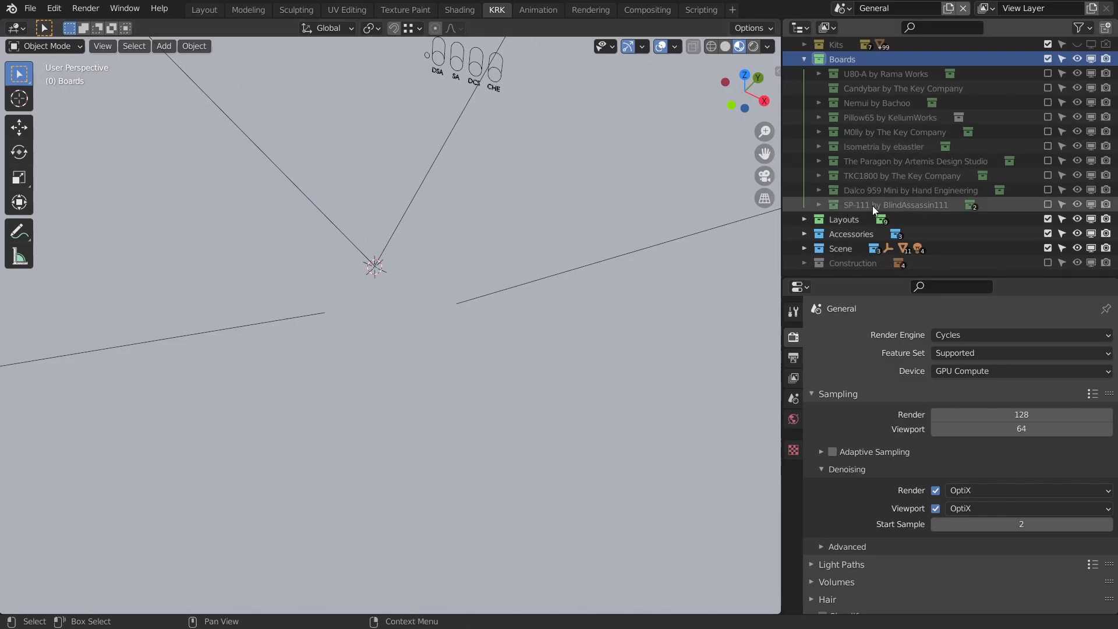
{"action": "scroll", "coordinate": [882, 205], "scroll_direction": "up", "scroll_amount": 2}
{"action": "left_click", "coordinate": [805, 88]}
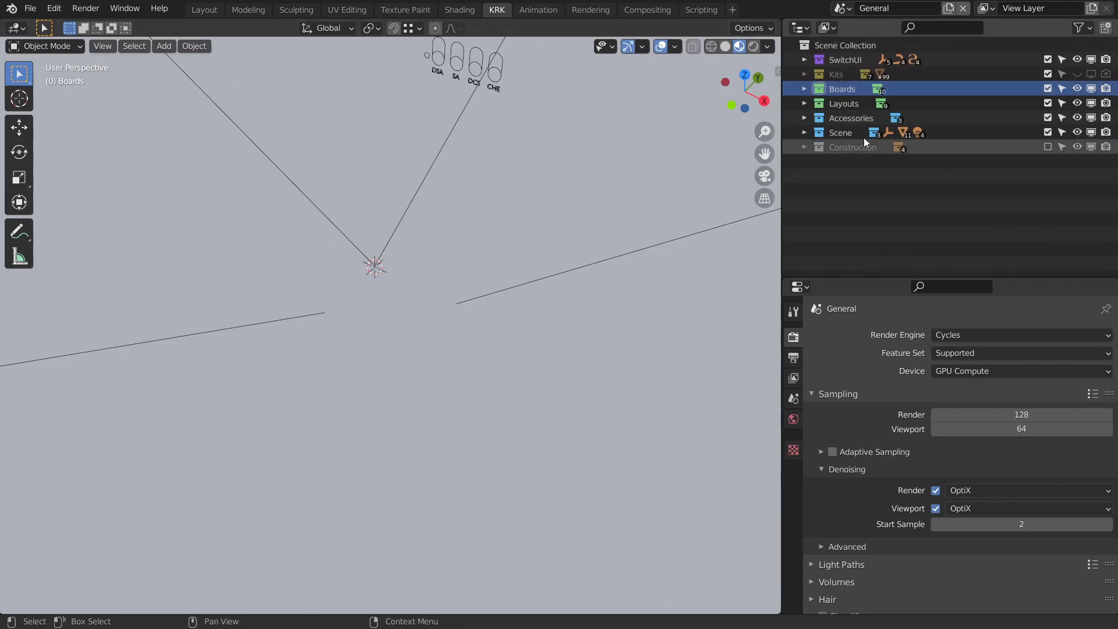
Expand the Layouts collection and include the Full layout in the view layer.
{"action": "left_click", "coordinate": [805, 102]}
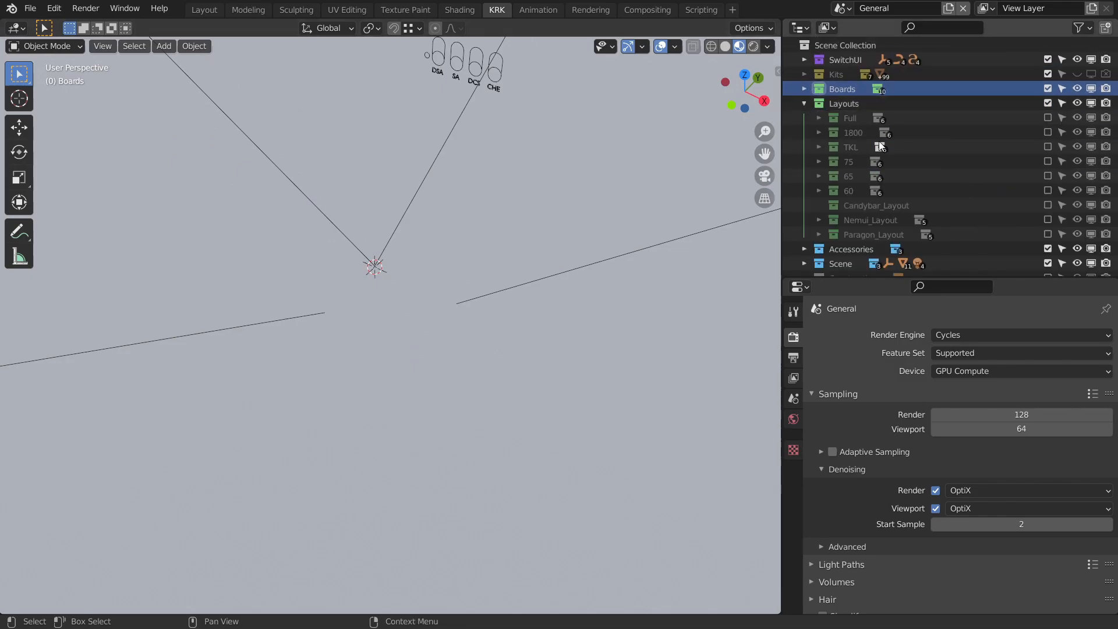
{"action": "left_click", "coordinate": [1047, 118]}
{"action": "middle_click_drag", "start_coordinate": [547, 274], "coordinate": [581, 223]}
{"action": "left_click", "coordinate": [560, 239]}
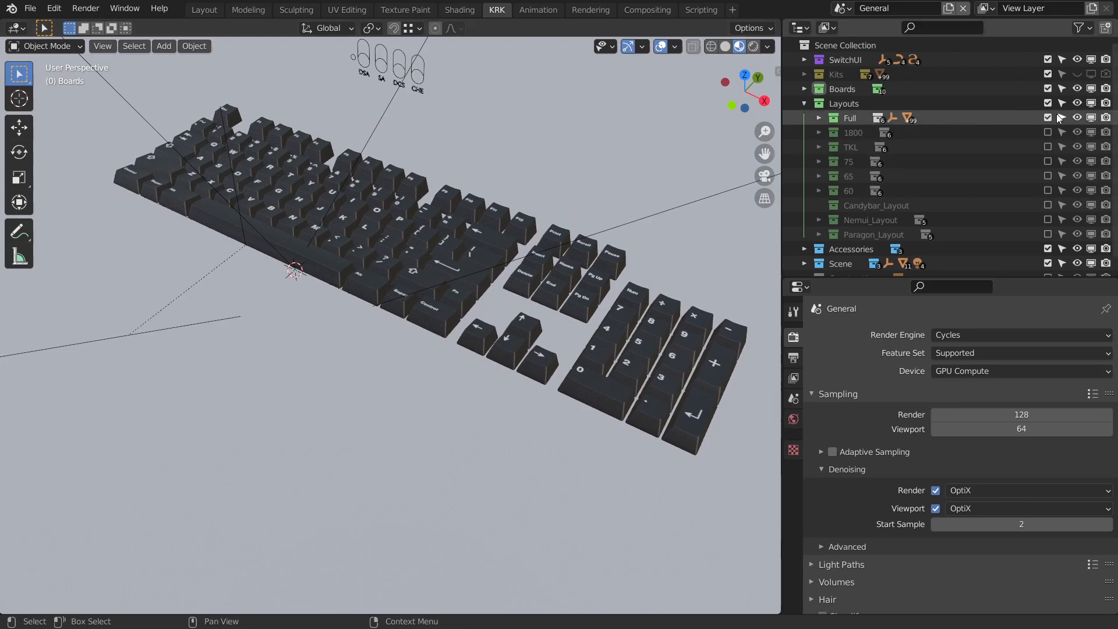
{"action": "middle_click_drag", "start_coordinate": [408, 244], "coordinate": [346, 182]}
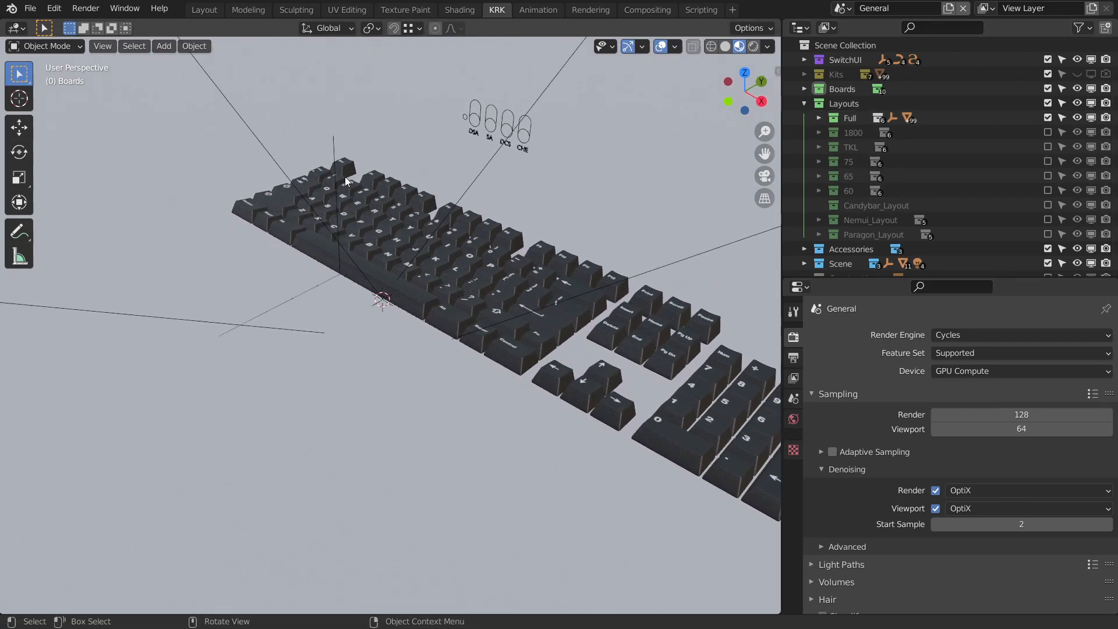
Select the CapsMove_Full empty and try moving the whole keycap set freely.
{"action": "left_click", "coordinate": [332, 146]}
{"action": "middle_click_drag", "start_coordinate": [360, 243], "coordinate": [439, 364], "text": "shift"}
{"action": "scroll", "coordinate": [424, 264], "scroll_direction": "up", "scroll_amount": 3}
{"action": "mouse_move", "coordinate": [479, 295]}
{"action": "middle_mouse_down"}
{"action": "mouse_move", "coordinate": [487, 251]}
{"action": "mouse_move", "coordinate": [492, 281]}
{"action": "middle_mouse_up"}
{"action": "middle_click_drag", "start_coordinate": [609, 286], "coordinate": [554, 263], "text": "shift"}
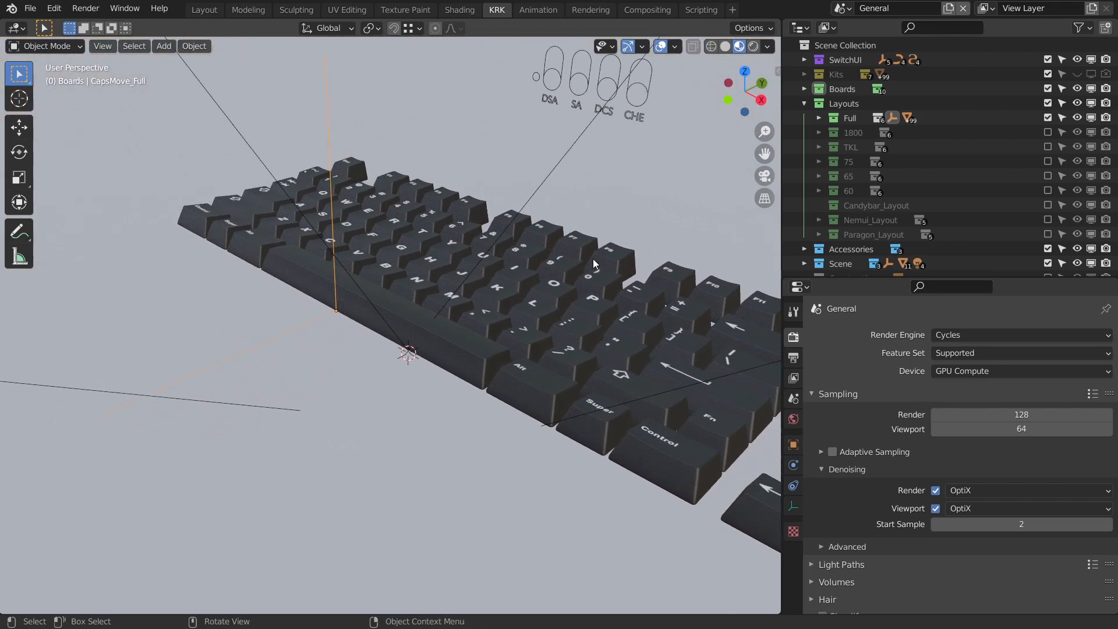
{"action": "key", "text": "g"}
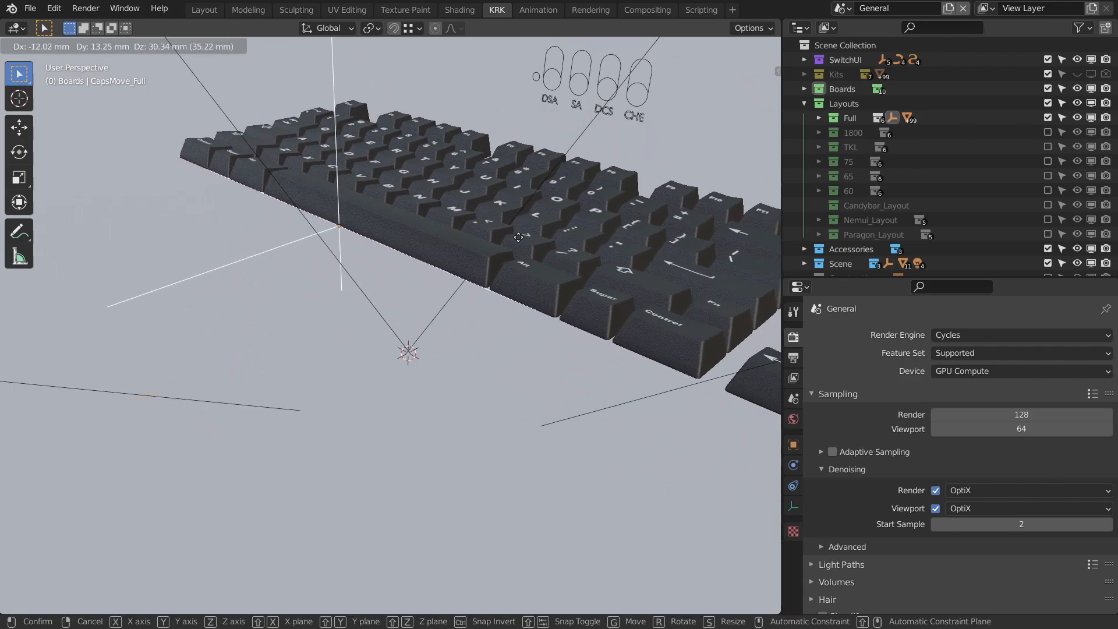
{"action": "key", "text": "Escape"}
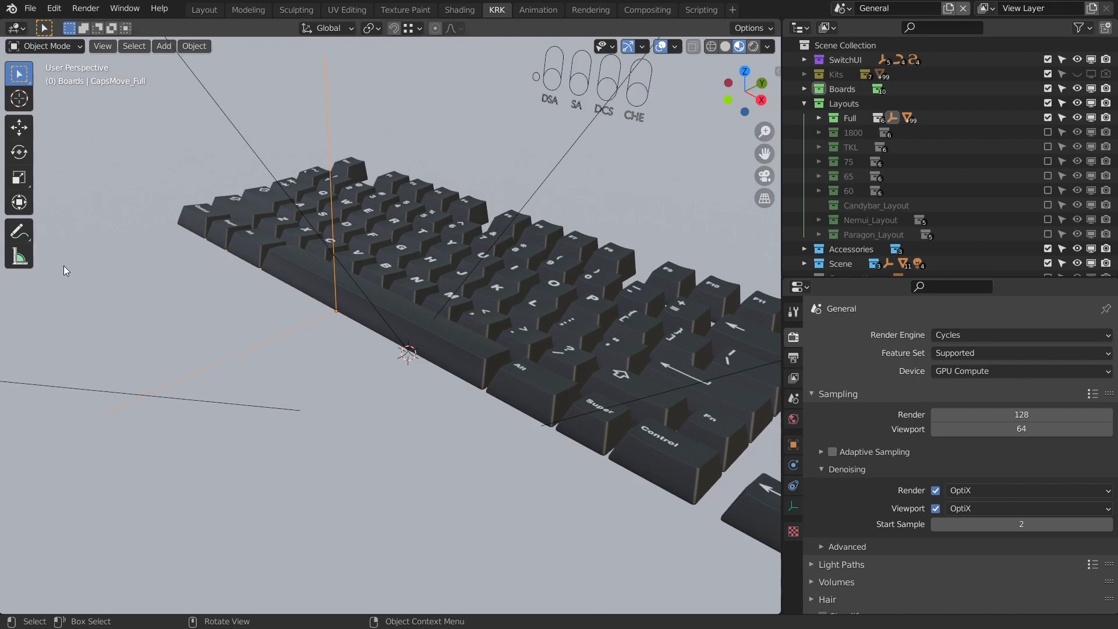
Expand the Full layout collection to inspect its sub-collections and collapse it again.
{"action": "left_click", "coordinate": [819, 117]}
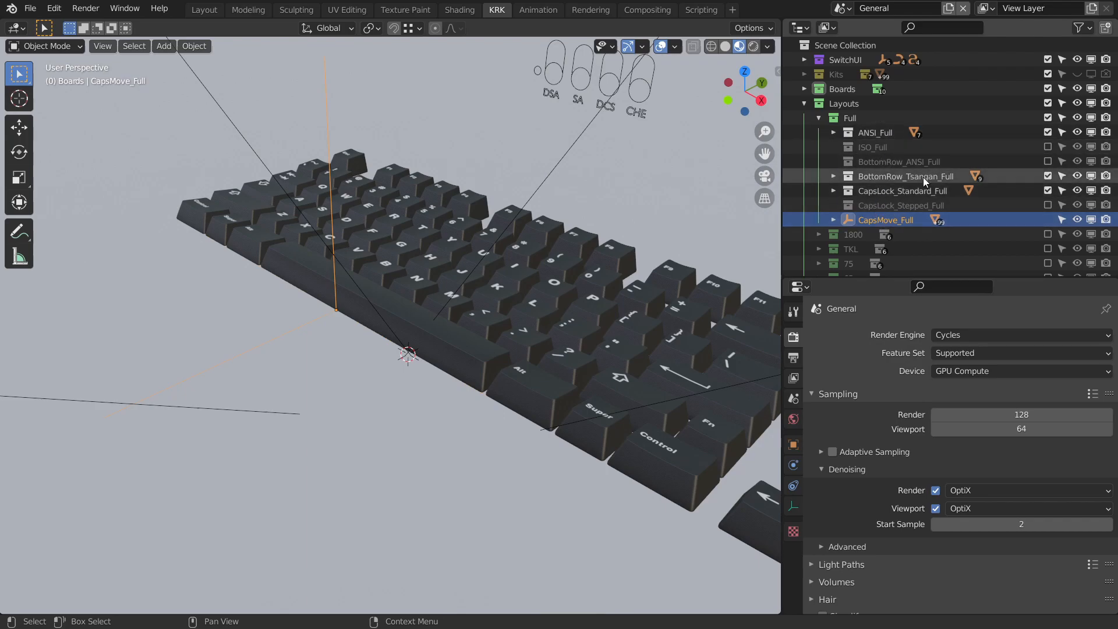
{"action": "left_click", "coordinate": [818, 117]}
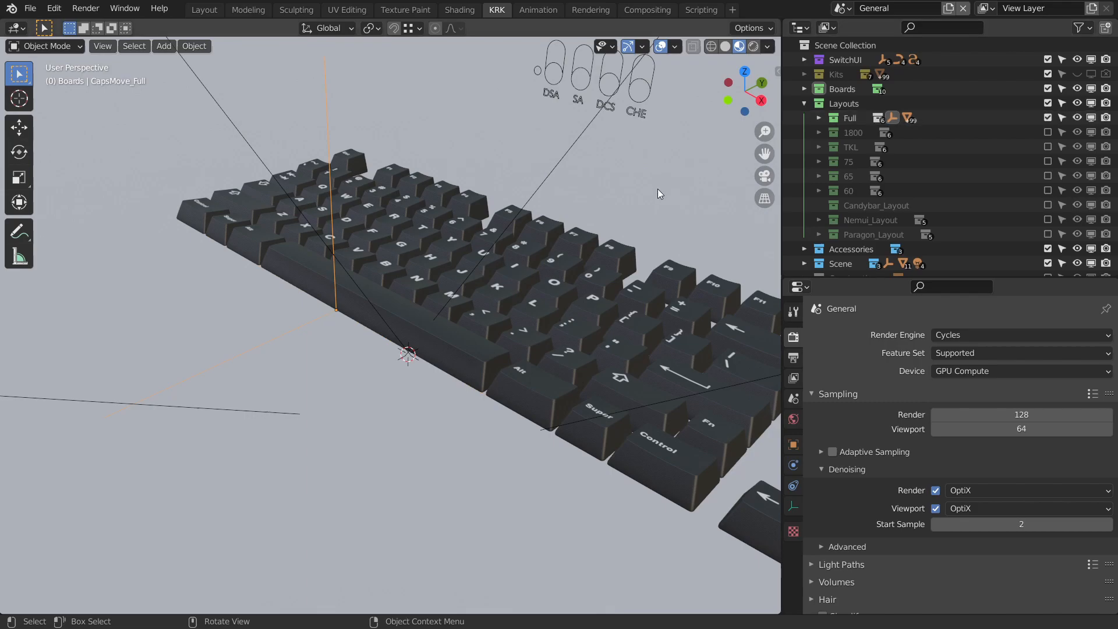
Raise the full keycap set about 32 mm along the Z axis using the CapsMove_Full empty.
{"action": "middle_click_drag", "start_coordinate": [640, 216], "coordinate": [502, 198], "text": "shift"}
{"action": "scroll", "coordinate": [501, 198], "scroll_direction": "down", "scroll_amount": 2}
{"action": "middle_click_drag", "start_coordinate": [575, 221], "coordinate": [526, 171], "text": "shift"}
{"action": "middle_click_drag", "start_coordinate": [569, 191], "coordinate": [599, 188]}
{"action": "key", "text": "g"}
{"action": "key", "text": "z"}
{"action": "left_click", "coordinate": [560, 183]}
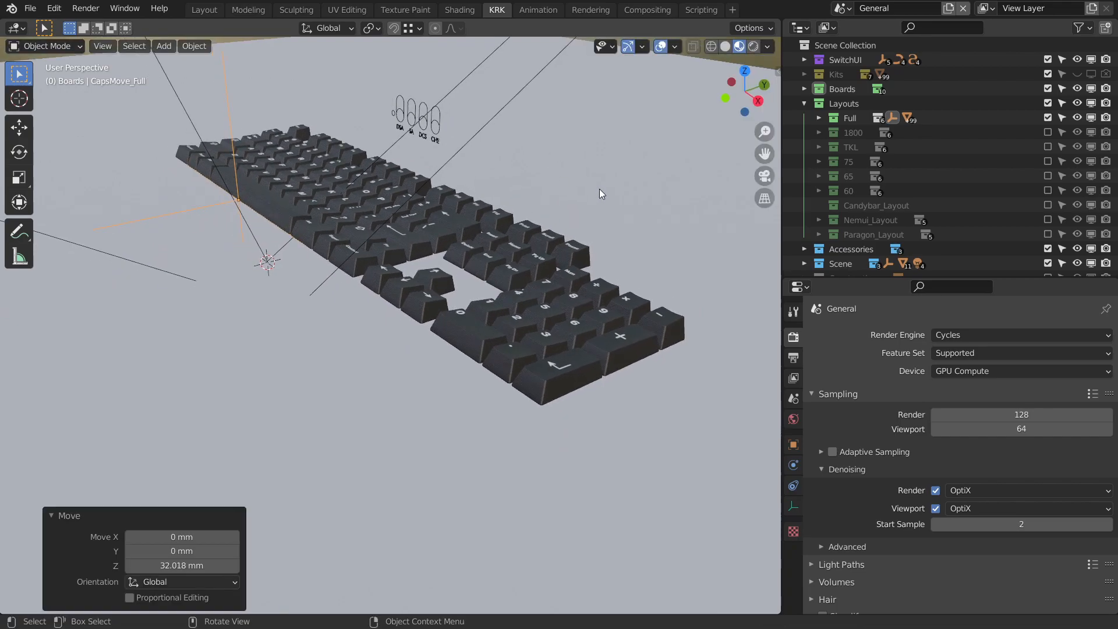
Rotate the CapsMove_Full empty 7° about the X axis to tilt the keycap set.
{"action": "key", "text": "r"}
{"action": "key", "text": "7"}
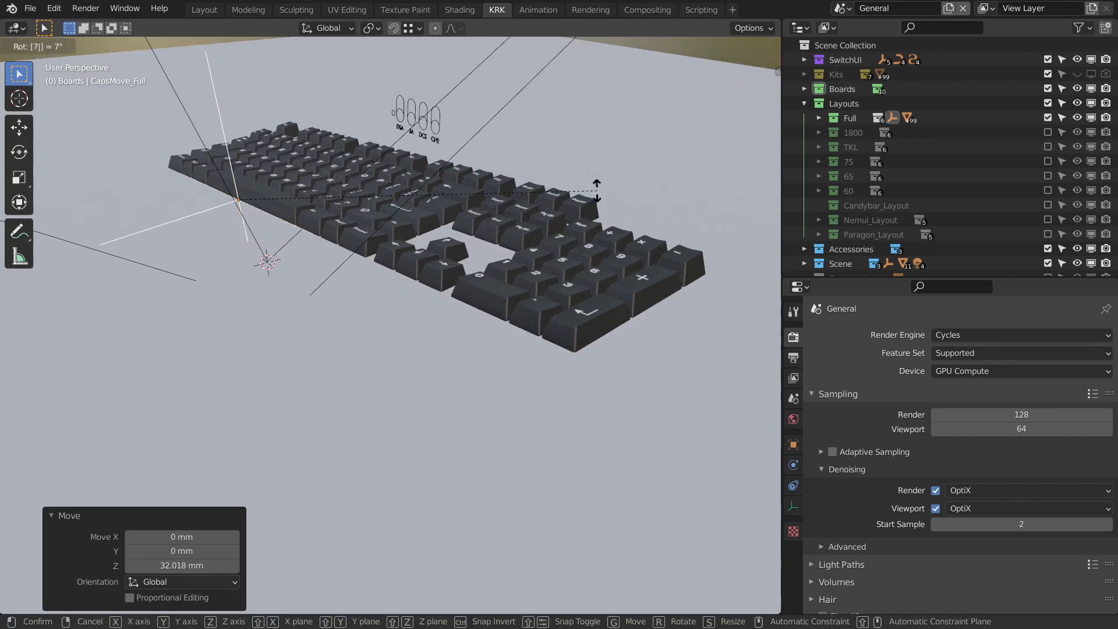
{"action": "key", "text": "x"}
{"action": "key", "text": "Return"}
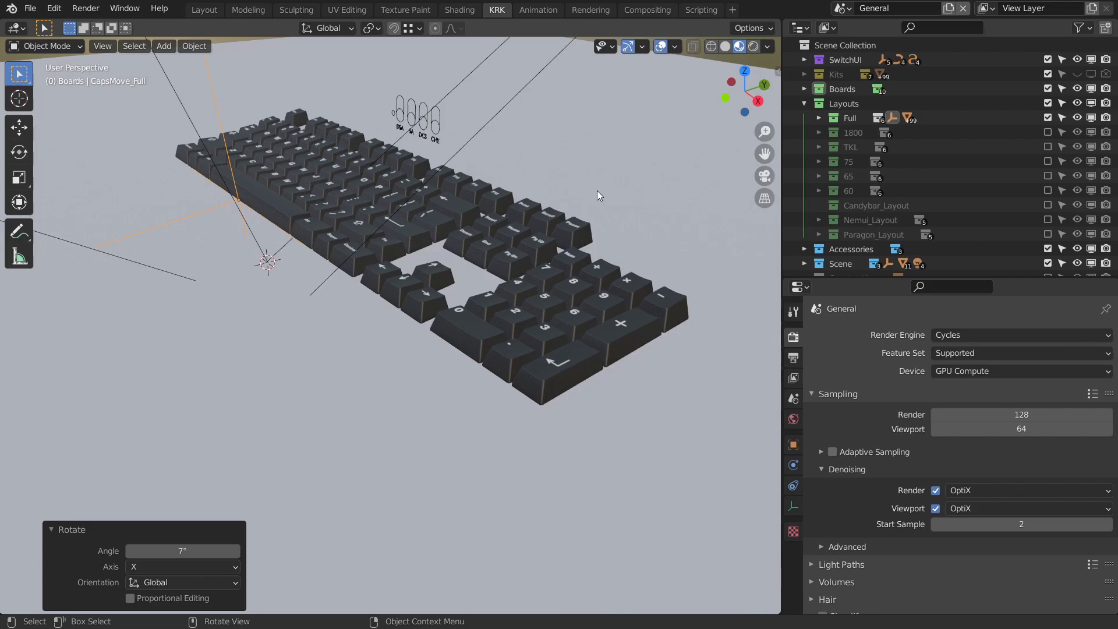
{"action": "middle_click_drag", "start_coordinate": [587, 205], "coordinate": [574, 237]}
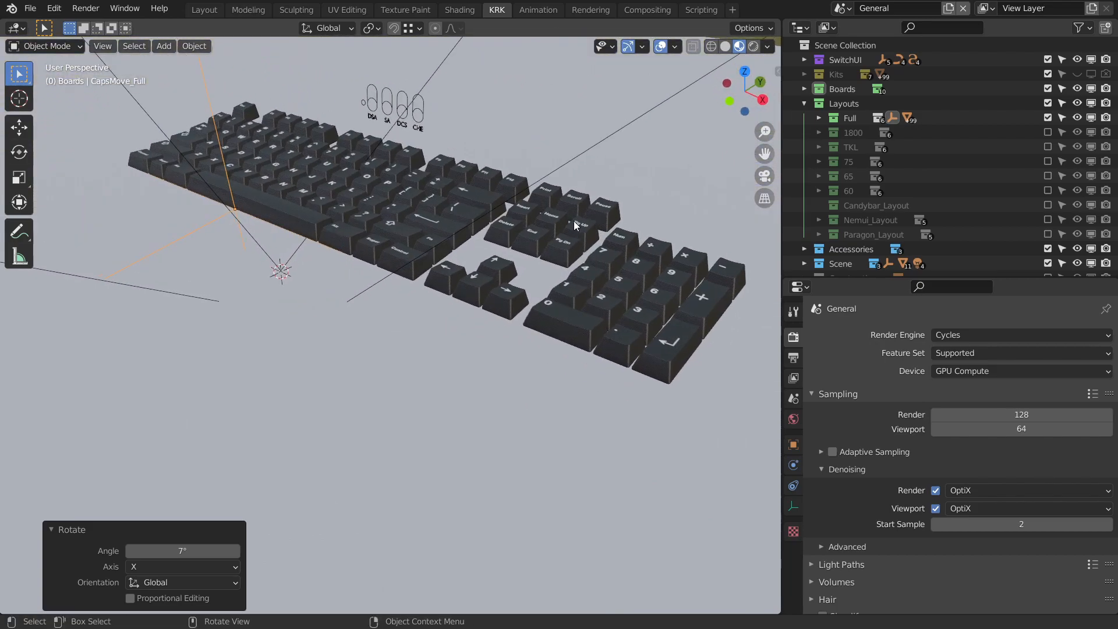
{"action": "scroll", "coordinate": [527, 233], "scroll_direction": "down", "scroll_amount": 1}
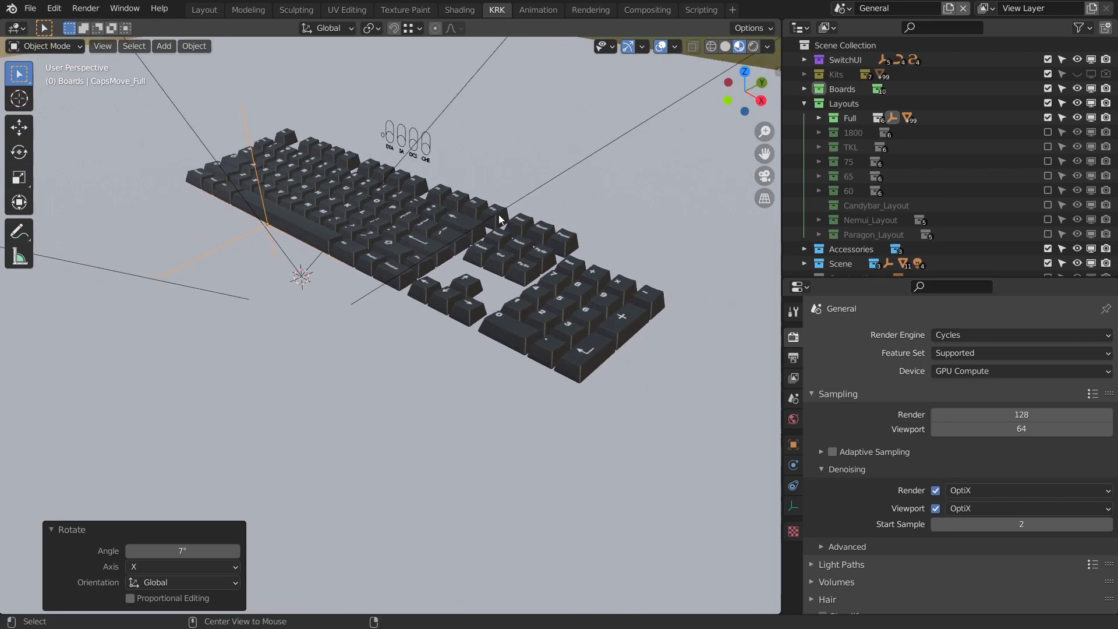
Clear the rotation and location of the CapsMove_Full empty.
{"action": "key", "text": "alt+r"}
{"action": "middle_click_drag", "start_coordinate": [494, 245], "coordinate": [505, 236], "text": "shift"}
{"action": "key", "text": "alt+g"}
{"action": "middle_click_drag", "start_coordinate": [435, 229], "coordinate": [459, 316]}
{"action": "scroll", "coordinate": [416, 252], "scroll_direction": "up", "scroll_amount": 2}
{"action": "middle_click_drag", "start_coordinate": [507, 282], "coordinate": [409, 279]}
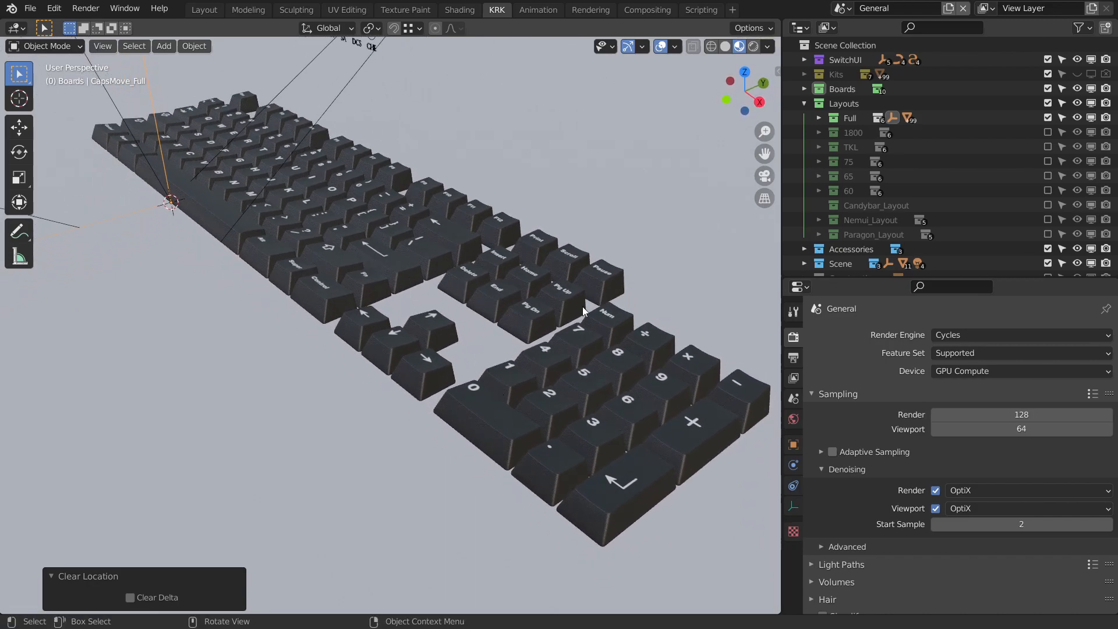
{"action": "scroll", "coordinate": [571, 349], "scroll_direction": "down", "scroll_amount": 1}
{"action": "middle_click_drag", "start_coordinate": [485, 312], "coordinate": [514, 327]}
{"action": "middle_click_drag", "start_coordinate": [475, 289], "coordinate": [498, 287], "text": "shift"}
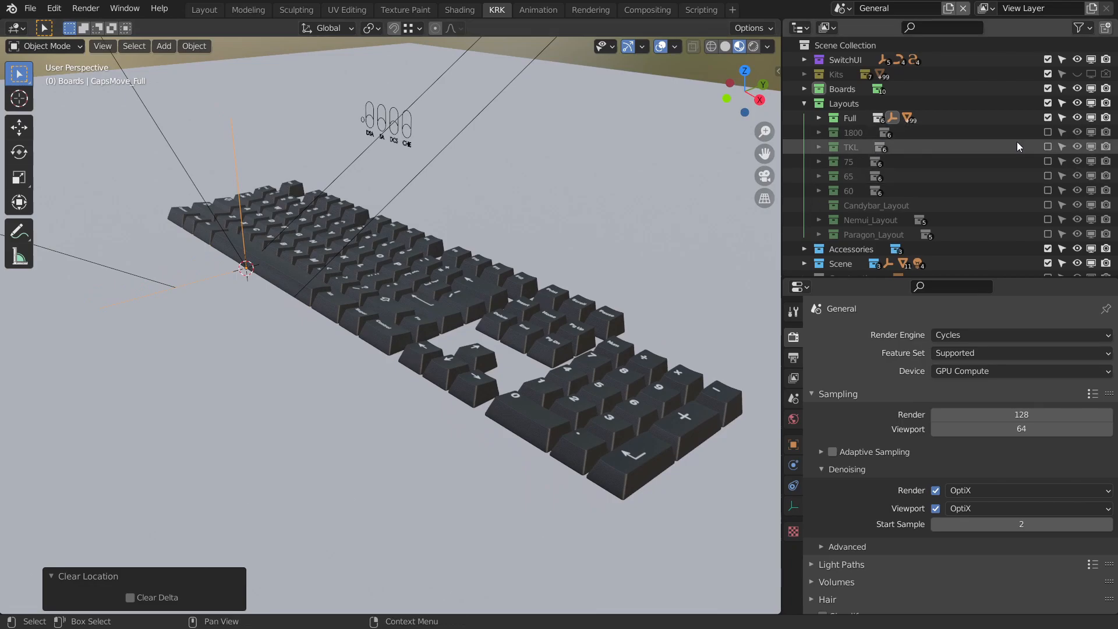
Switch the displayed layout by excluding Full and including 1800 in the view layer.
{"action": "left_click", "coordinate": [1047, 118]}
{"action": "left_click", "coordinate": [1048, 132]}
{"action": "middle_click_drag", "start_coordinate": [531, 207], "coordinate": [547, 225]}
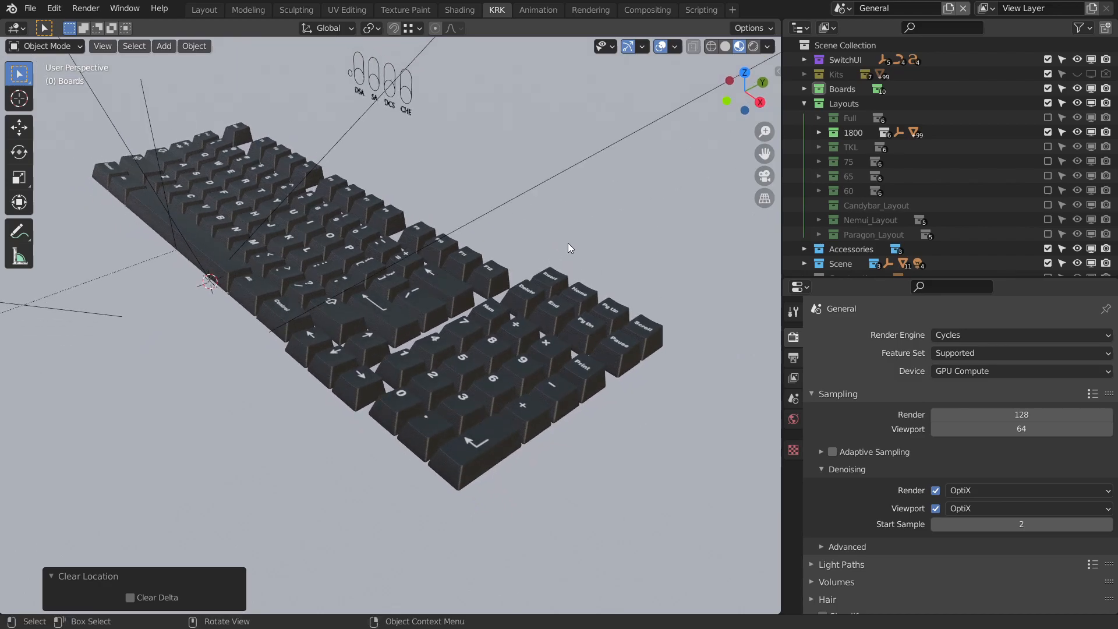
{"action": "middle_click_drag", "start_coordinate": [577, 240], "coordinate": [379, 198]}
Select the CapsMove_1800 empty and try moving the 1800 keycap set freely.
{"action": "left_click", "coordinate": [131, 113]}
{"action": "middle_click_drag", "start_coordinate": [156, 134], "coordinate": [244, 140]}
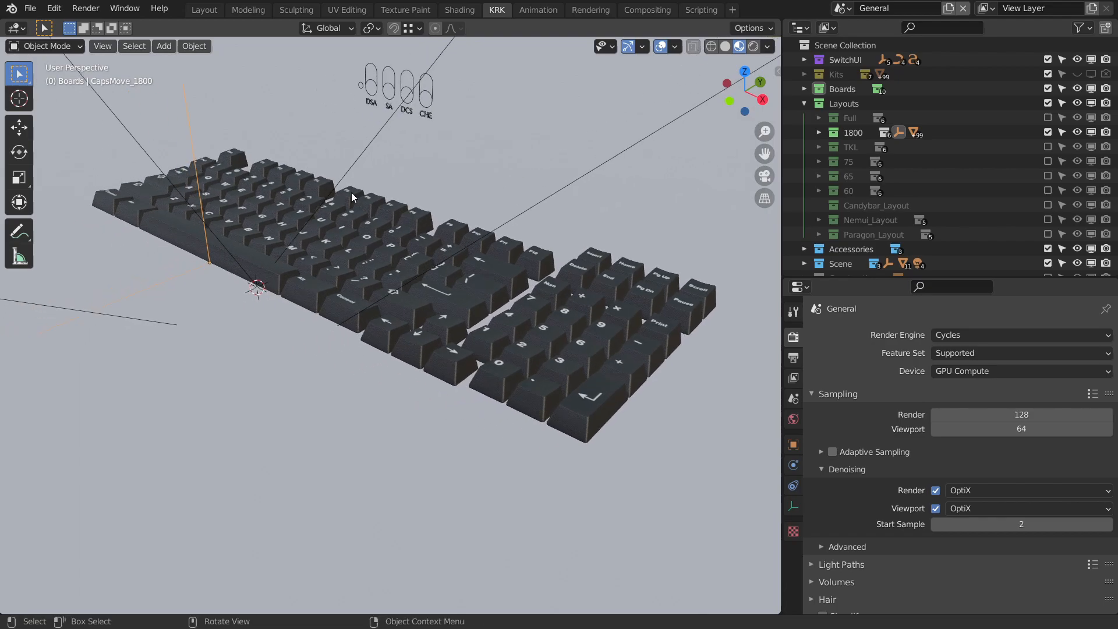
{"action": "key", "text": "g"}
{"action": "left_click", "coordinate": [386, 131]}
{"action": "middle_click_drag", "start_coordinate": [390, 150], "coordinate": [652, 212]}
Exclude the 1800 layout from the view layer and expand the Accessories collection in place of Layouts.
{"action": "left_click", "coordinate": [1047, 133]}
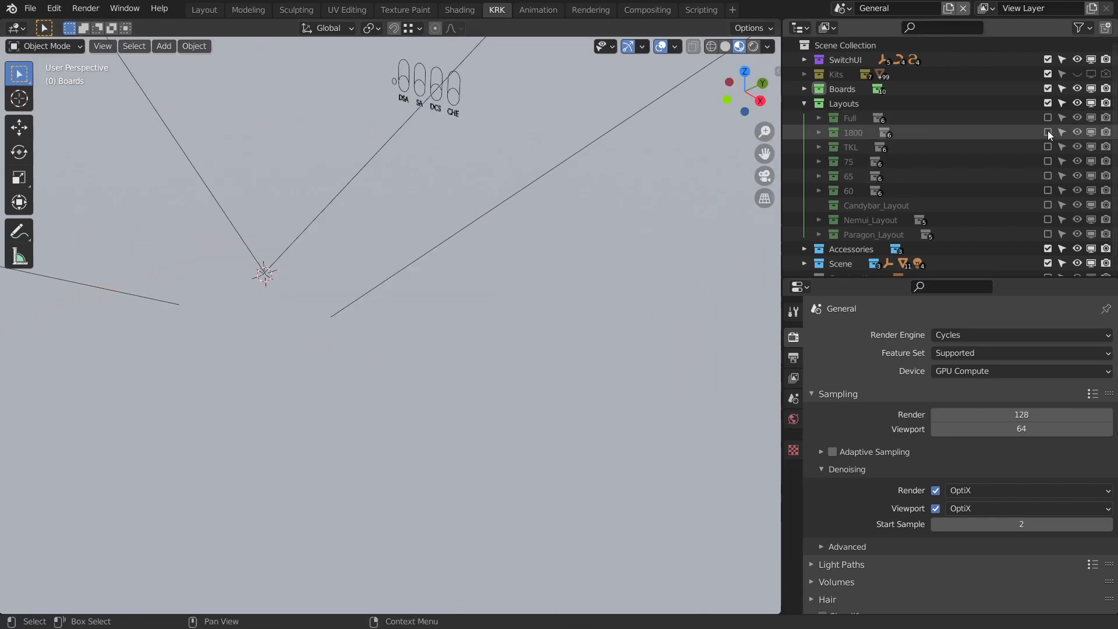
{"action": "left_click", "coordinate": [804, 103]}
{"action": "left_click", "coordinate": [804, 117]}
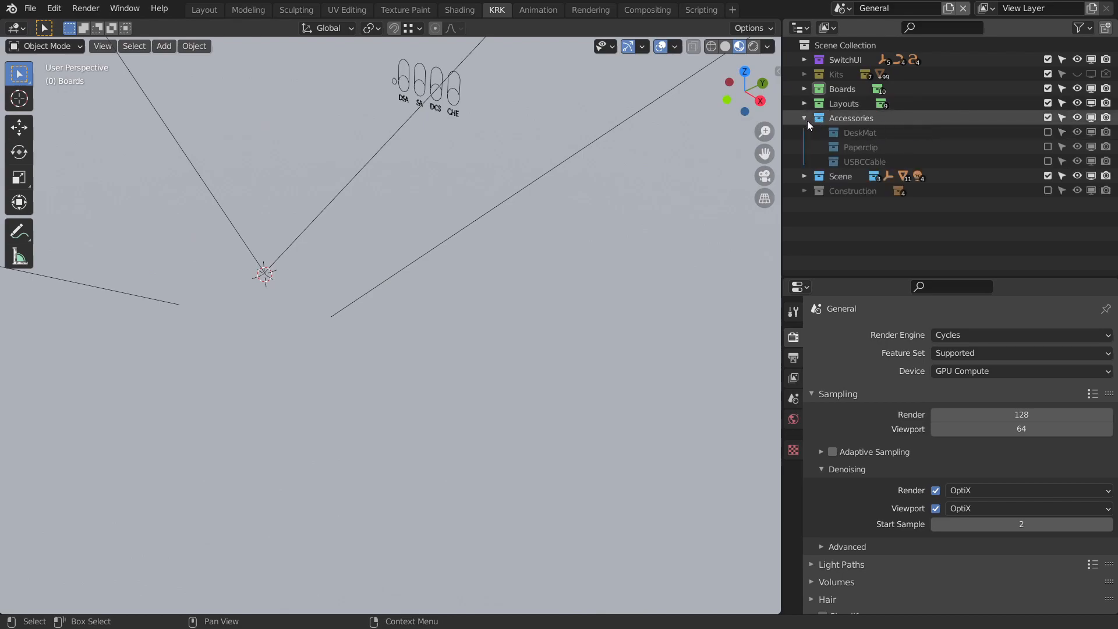
{"action": "middle_click_drag", "start_coordinate": [495, 143], "coordinate": [520, 163]}
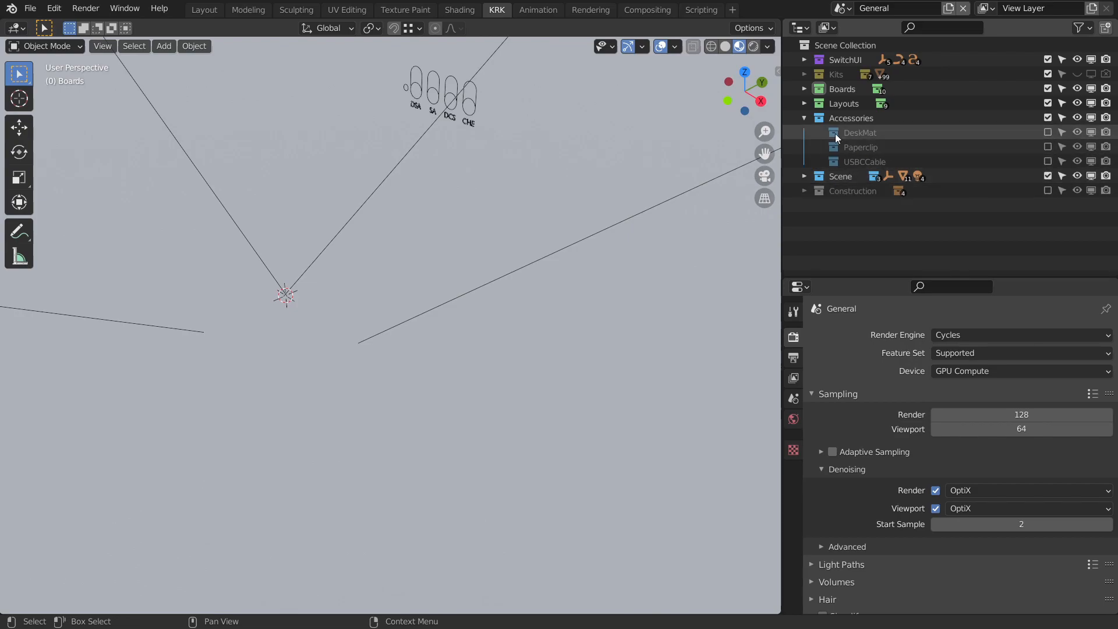
Include the USBCCable accessory in the view layer to inspect the coiled cable, and exclude it again.
{"action": "left_click", "coordinate": [1047, 161]}
{"action": "middle_click_drag", "start_coordinate": [656, 184], "coordinate": [618, 210]}
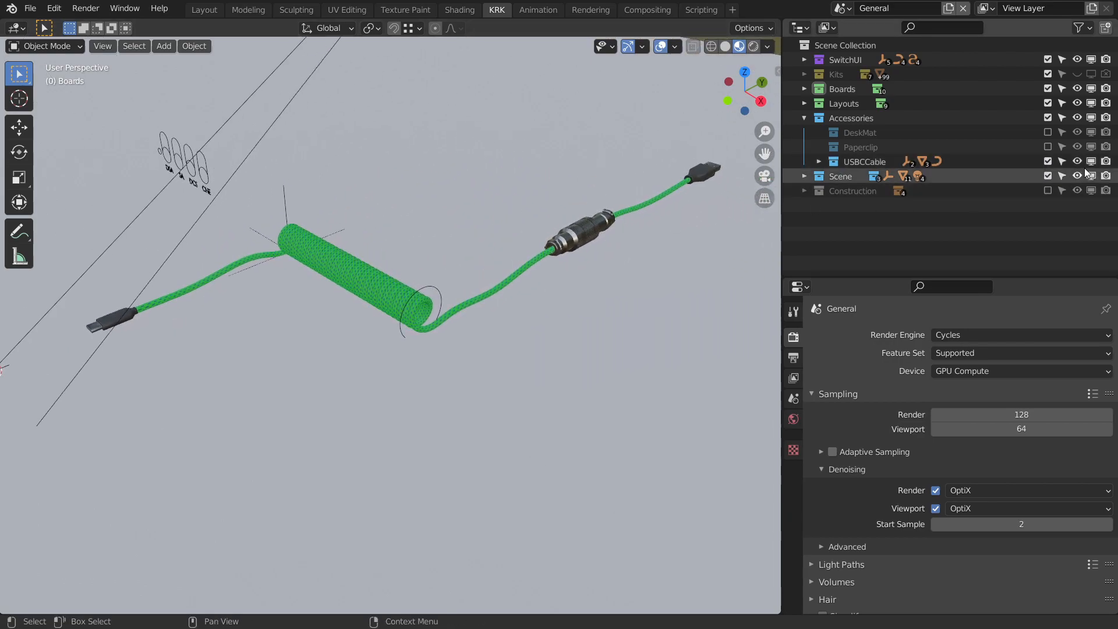
{"action": "left_click", "coordinate": [1047, 160]}
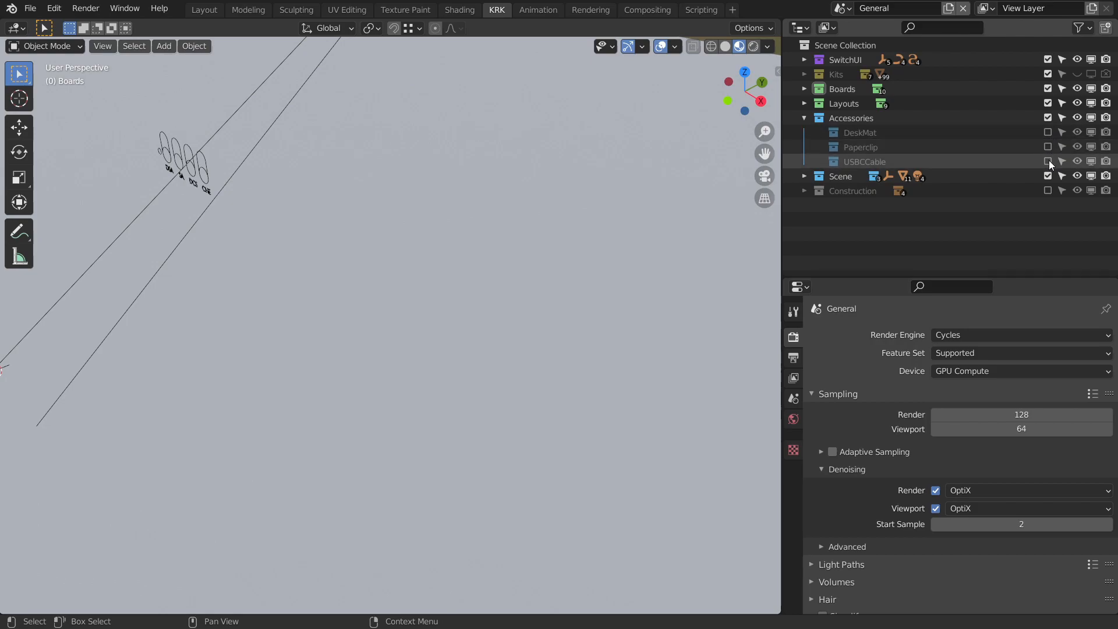
{"action": "left_click", "coordinate": [1048, 161]}
{"action": "left_click_drag", "start_coordinate": [1077, 162], "coordinate": [1101, 166]}
{"action": "key", "text": "ctrl+z"}
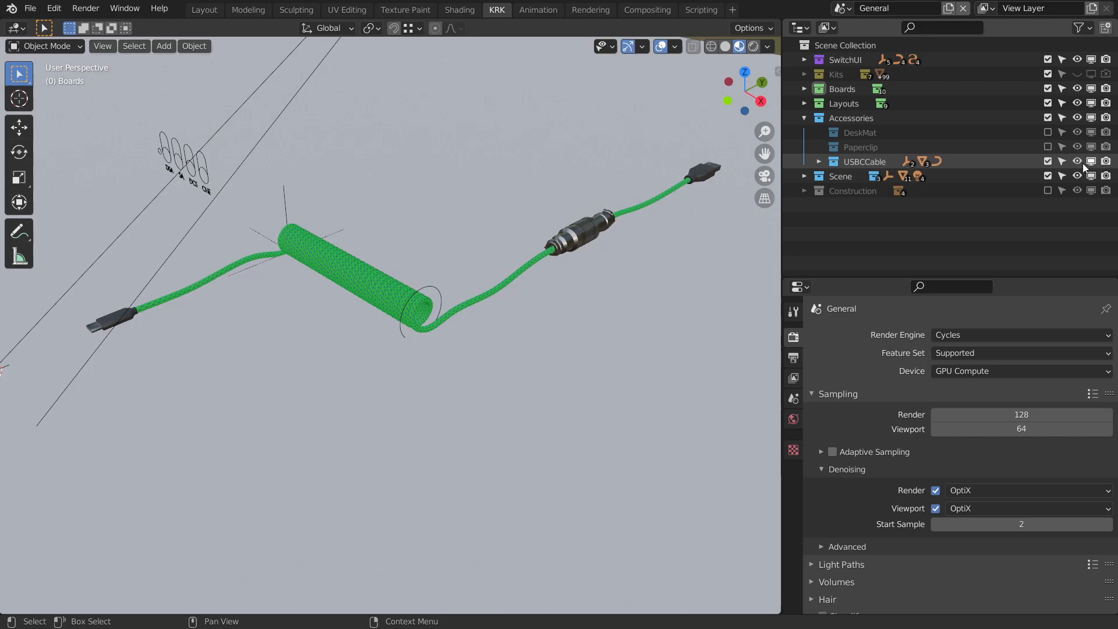
{"action": "left_click", "coordinate": [1047, 161]}
Collapse the Accessories collection and expand the Scene collection to show its contents.
{"action": "left_click", "coordinate": [804, 118]}
{"action": "left_click", "coordinate": [804, 133]}
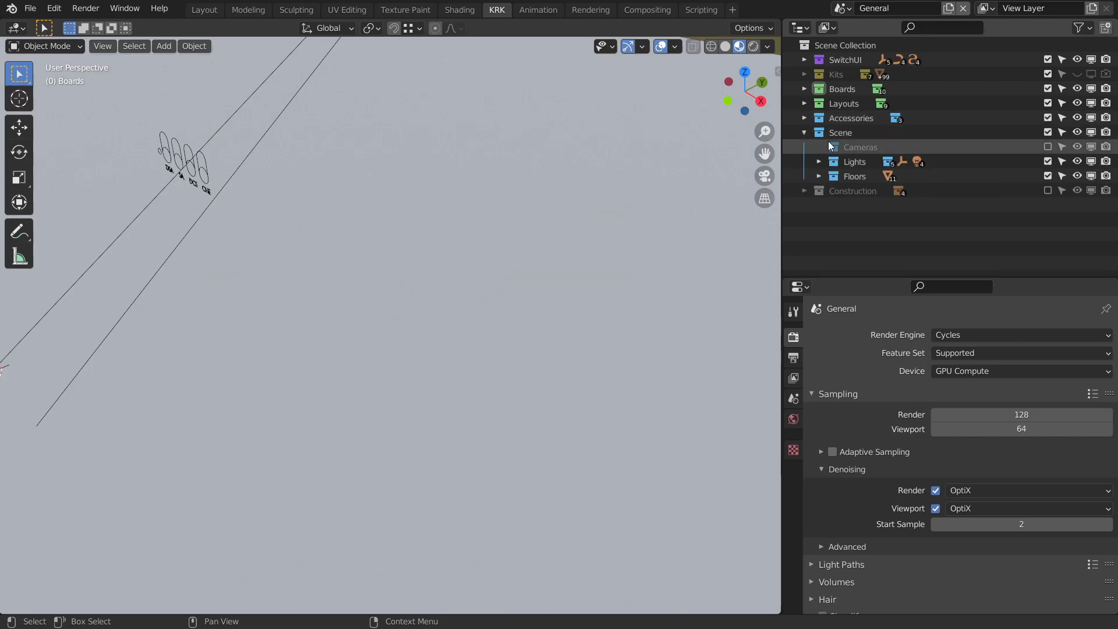
Include the Cameras collection in the view layer to inspect the scene cameras, and exclude it again.
{"action": "left_click", "coordinate": [1047, 146]}
{"action": "middle_click_drag", "start_coordinate": [613, 208], "coordinate": [652, 182]}
{"action": "left_click", "coordinate": [1046, 147]}
Expand the Lights collection, include BoardLighting2 in the view layer to inspect its lights, and exclude it again before collapsing Lights.
{"action": "left_click", "coordinate": [818, 161]}
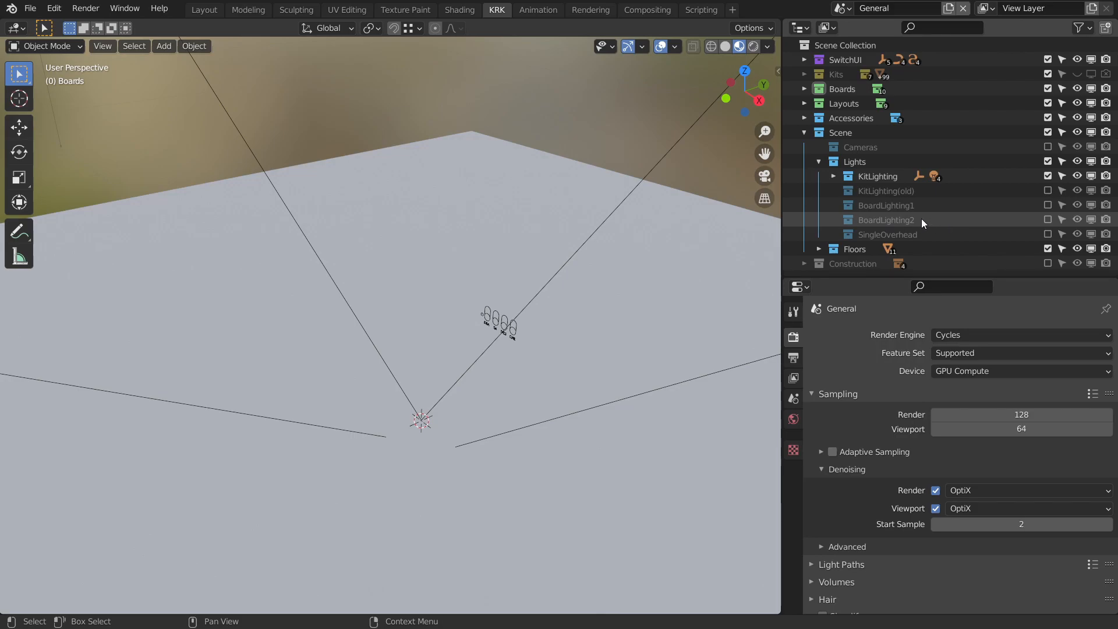
{"action": "left_click", "coordinate": [1048, 219]}
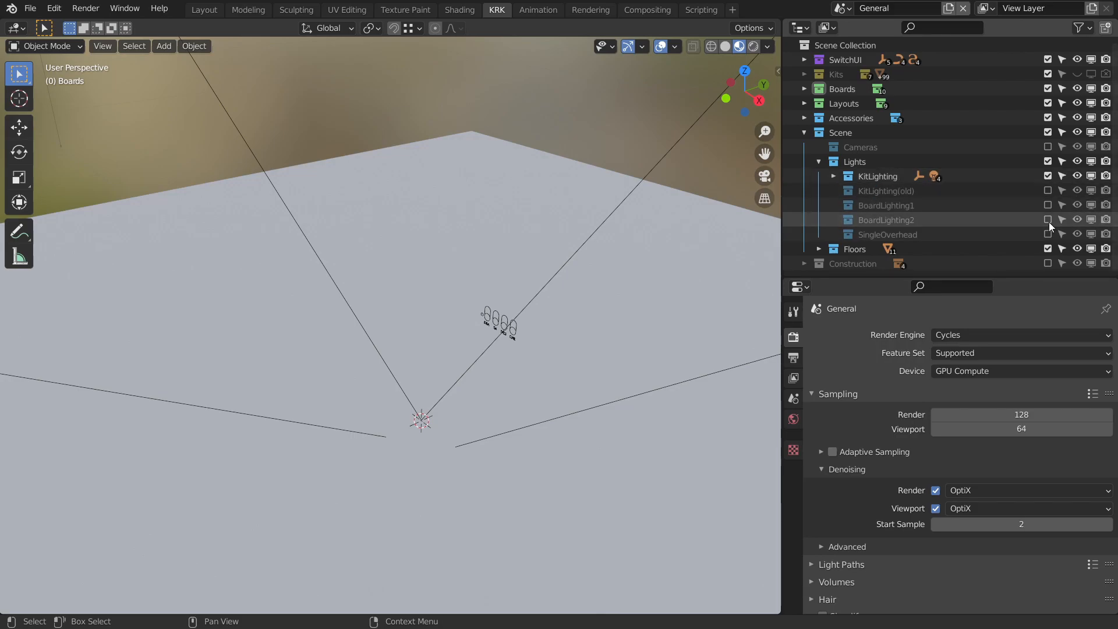
{"action": "left_click", "coordinate": [885, 219]}
{"action": "right_click", "coordinate": [889, 220]}
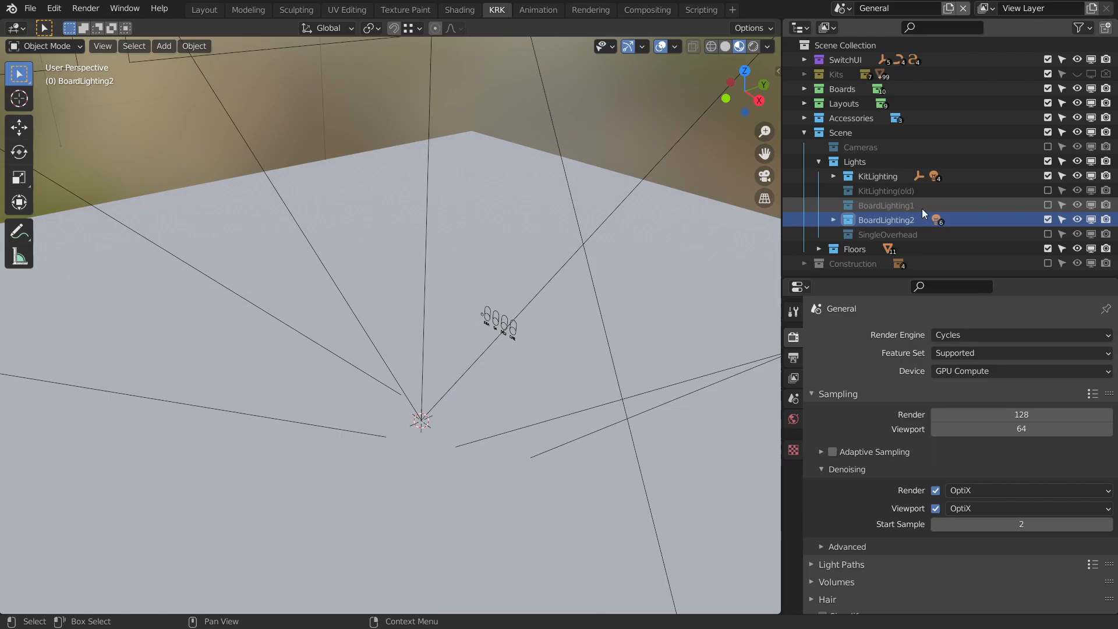
{"action": "right_click", "coordinate": [887, 220]}
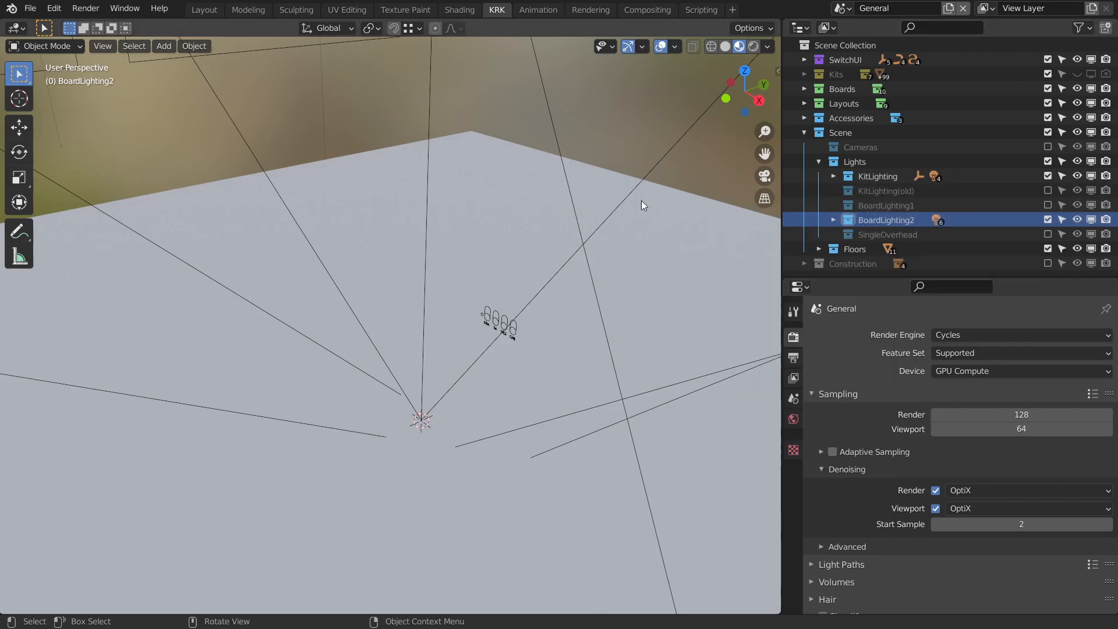
{"action": "middle_click_drag", "start_coordinate": [613, 207], "coordinate": [587, 231]}
{"action": "left_click", "coordinate": [1047, 219]}
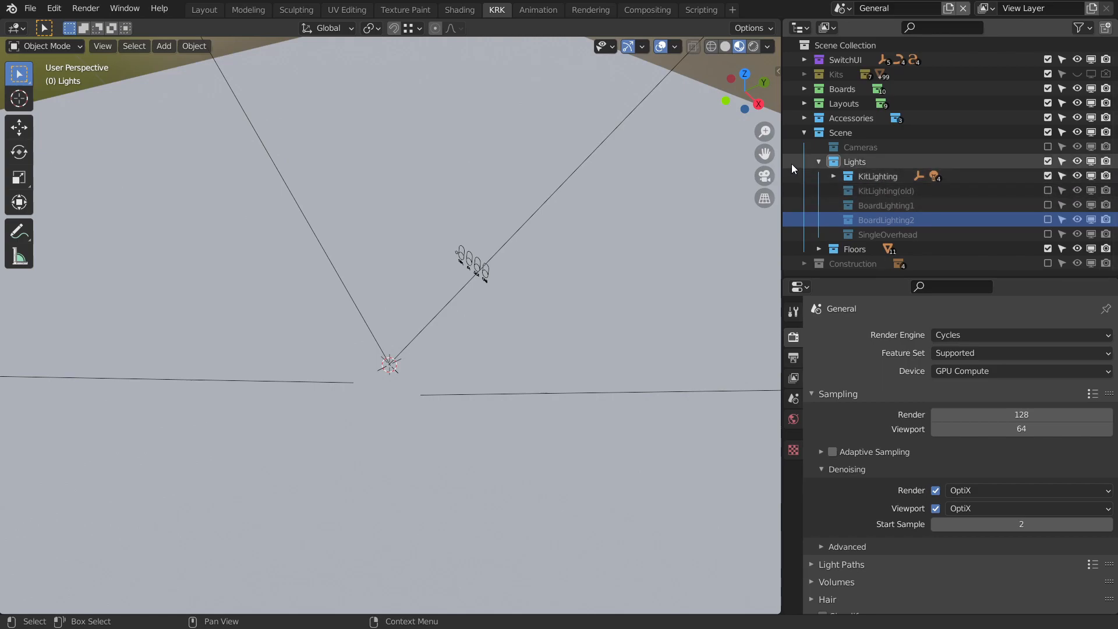
{"action": "left_click", "coordinate": [818, 162]}
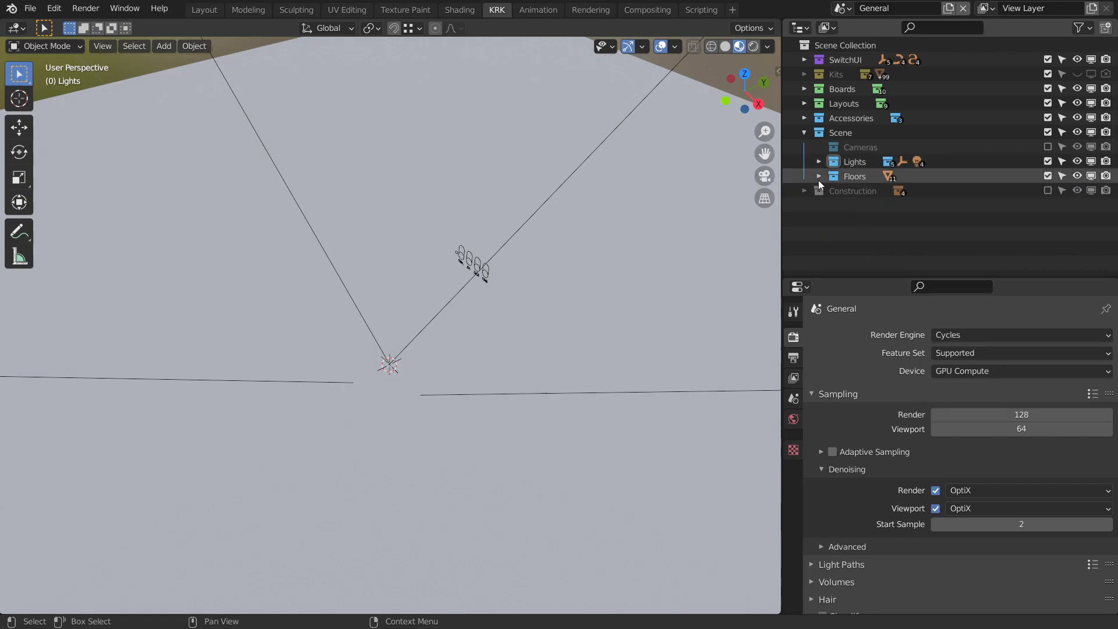
Expand the Floors collection to look over the available floor objects, and collapse it again.
{"action": "left_click", "coordinate": [818, 175]}
{"action": "scroll", "coordinate": [954, 185], "scroll_direction": "down", "scroll_amount": 3}
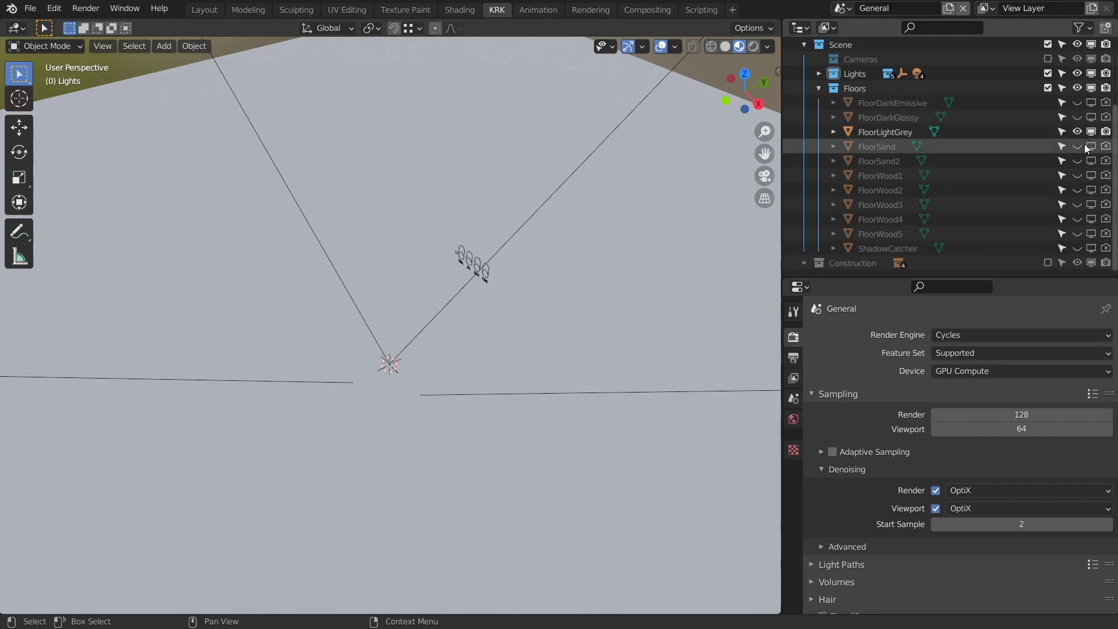
{"action": "middle_click_drag", "start_coordinate": [619, 207], "coordinate": [616, 185]}
{"action": "mouse_move", "coordinate": [614, 179]}
{"action": "middle_mouse_down", "text": "shift"}
{"action": "mouse_move", "coordinate": [613, 211]}
{"action": "mouse_move", "coordinate": [627, 188]}
{"action": "middle_mouse_up", "text": "shift"}
{"action": "scroll", "coordinate": [902, 152], "scroll_direction": "up", "scroll_amount": 1}
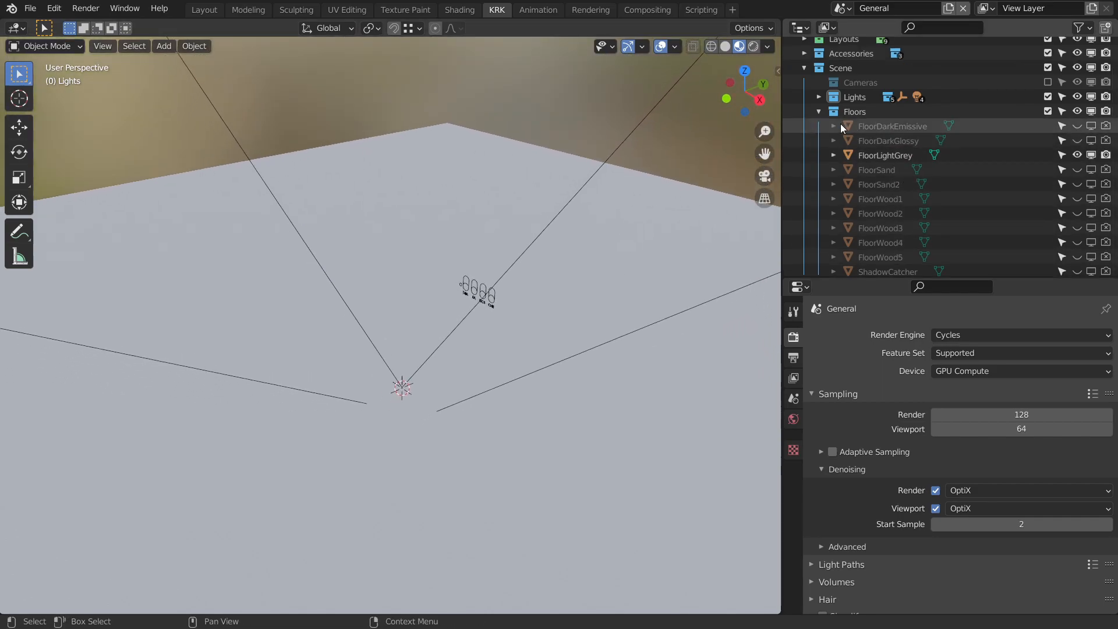
{"action": "left_click", "coordinate": [819, 110]}
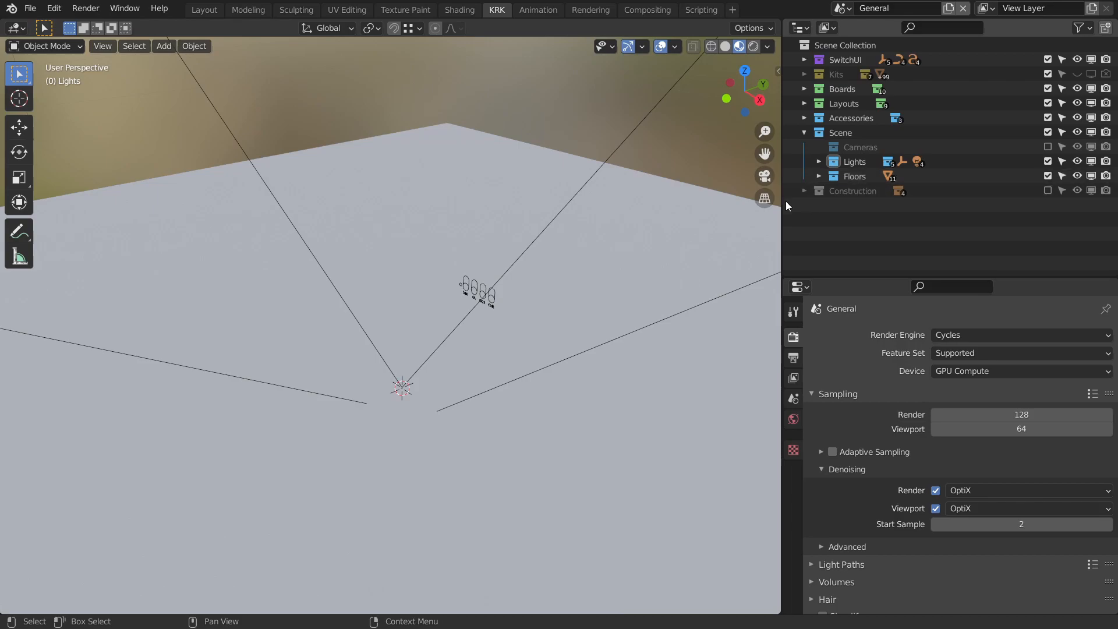
Include the Construction collection and its KeyCapUVBase subcollection in the view layer.
{"action": "left_click", "coordinate": [1047, 190]}
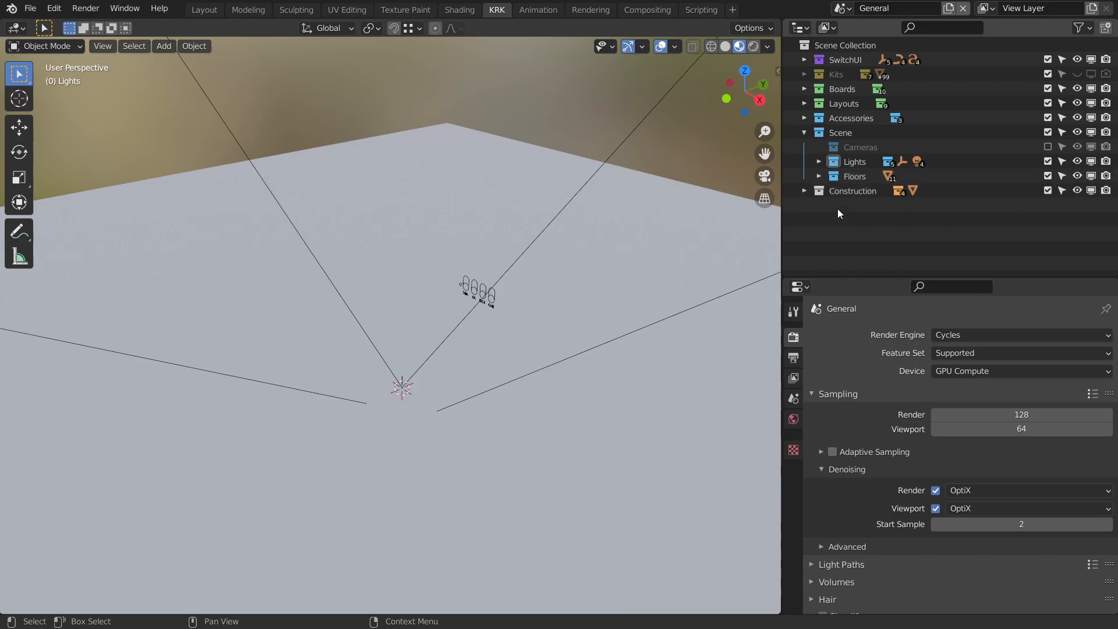
{"action": "left_click", "coordinate": [804, 191]}
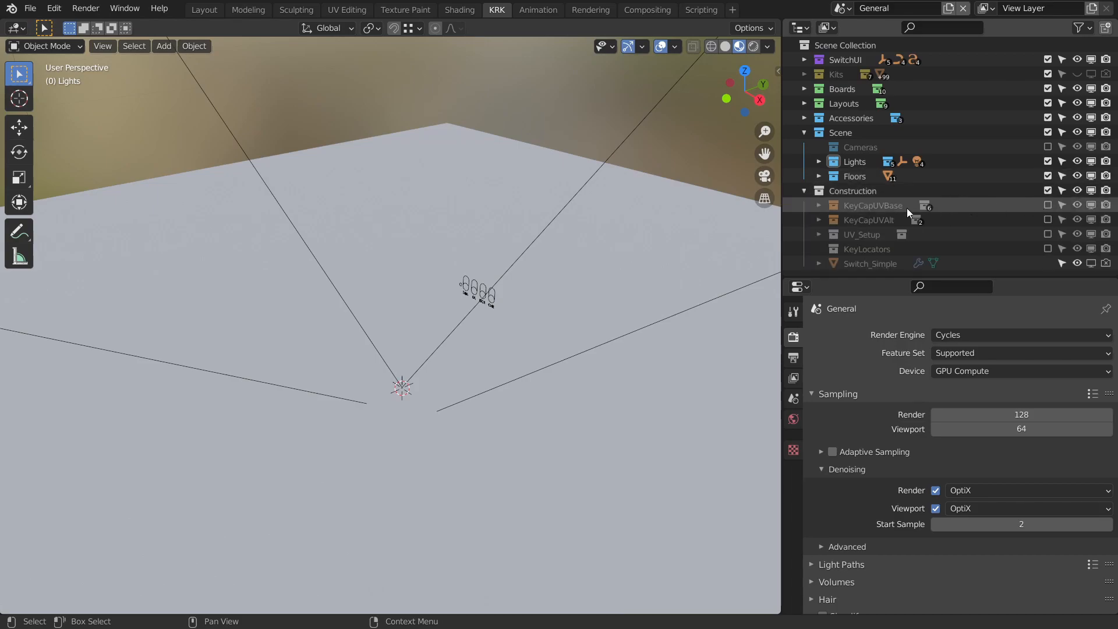
{"action": "left_click", "coordinate": [1047, 205]}
{"action": "middle_click_drag", "start_coordinate": [617, 245], "coordinate": [594, 253]}
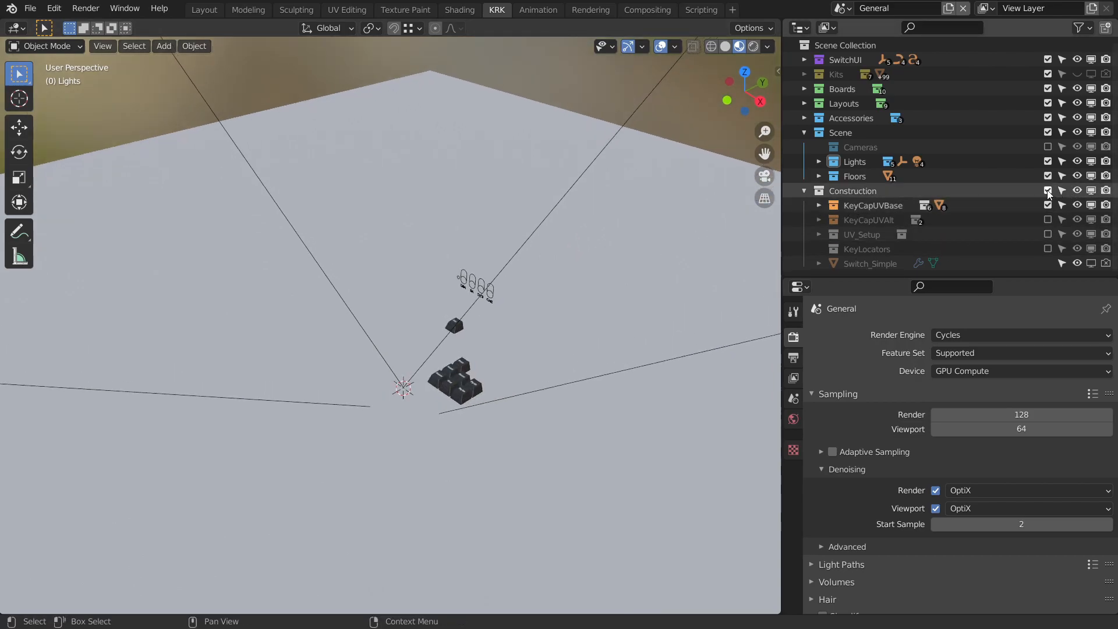
Include the Alphas, Modifiers and 65.001 subcollections of KeyCapUVBase in the view layer.
{"action": "left_click", "coordinate": [1047, 219]}
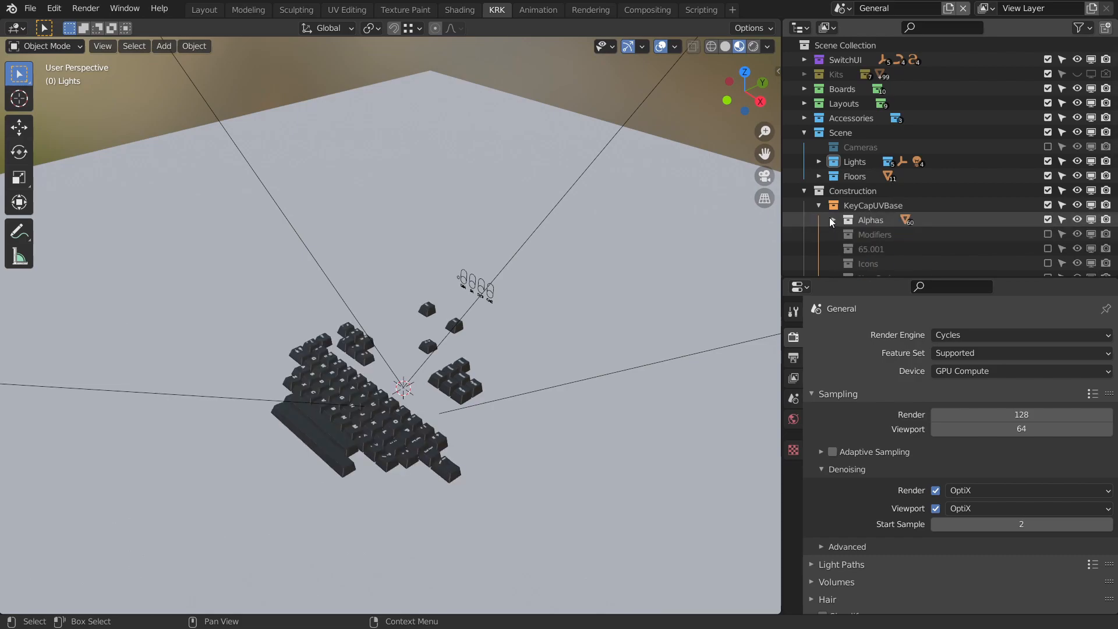
{"action": "left_click", "coordinate": [1047, 234]}
{"action": "scroll", "coordinate": [934, 234], "scroll_direction": "down", "scroll_amount": 3}
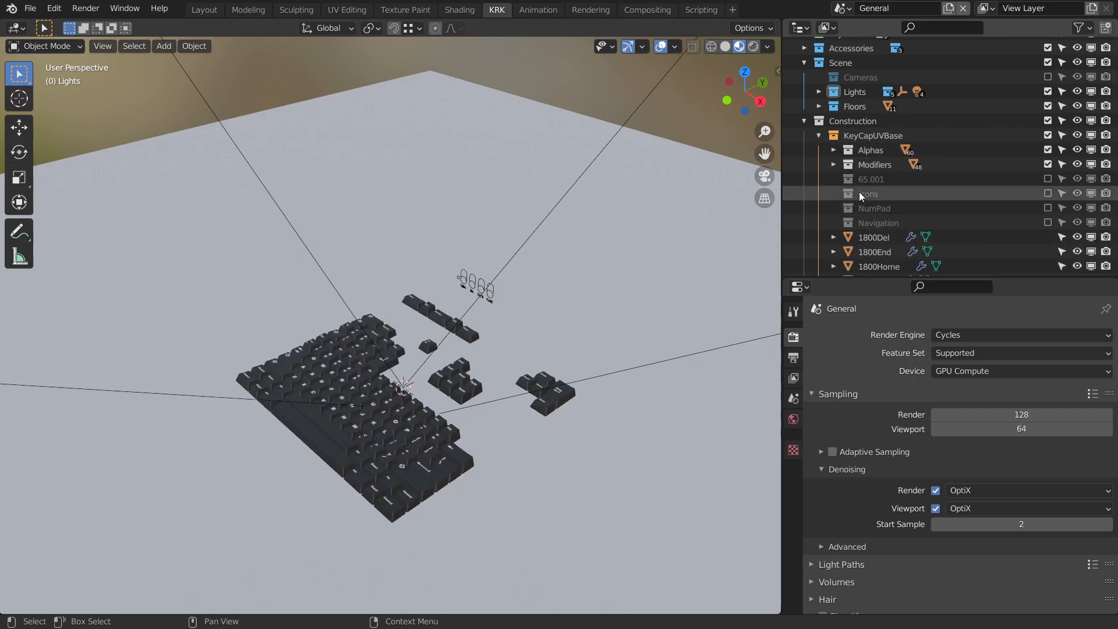
{"action": "left_click", "coordinate": [1047, 178]}
{"action": "left_click", "coordinate": [833, 179]}
{"action": "left_click", "coordinate": [833, 179]}
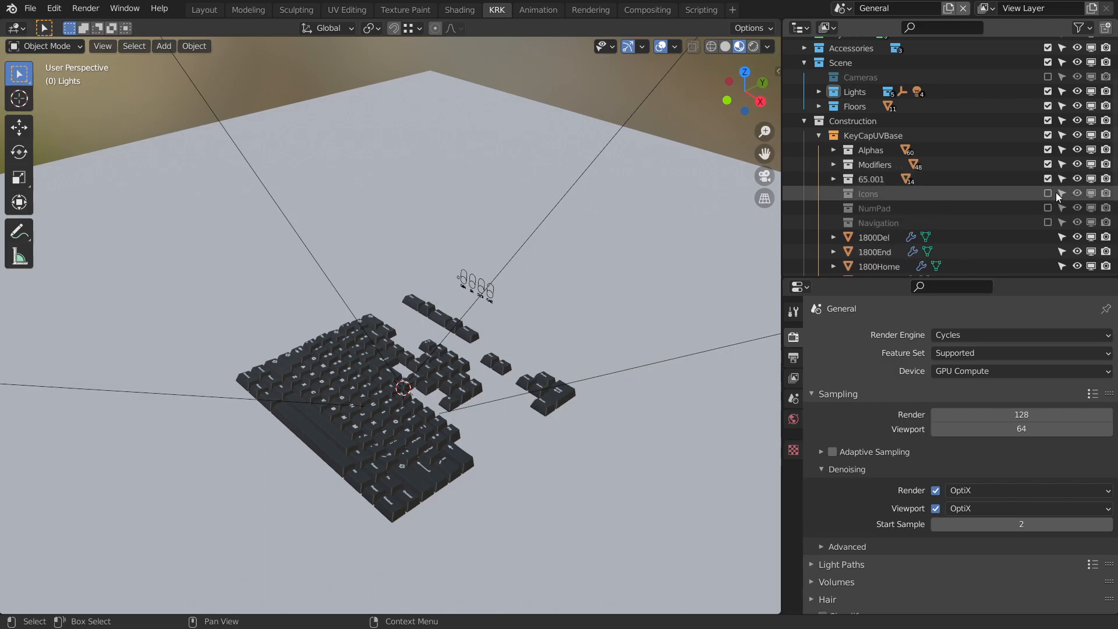
Include the Icons, NumPad and Navigation subcollections of KeyCapUVBase and inspect the complete keycap layout.
{"action": "left_click", "coordinate": [1047, 193]}
{"action": "left_click", "coordinate": [833, 193]}
{"action": "left_click", "coordinate": [1047, 208]}
{"action": "left_click", "coordinate": [833, 208]}
{"action": "left_click", "coordinate": [1048, 223]}
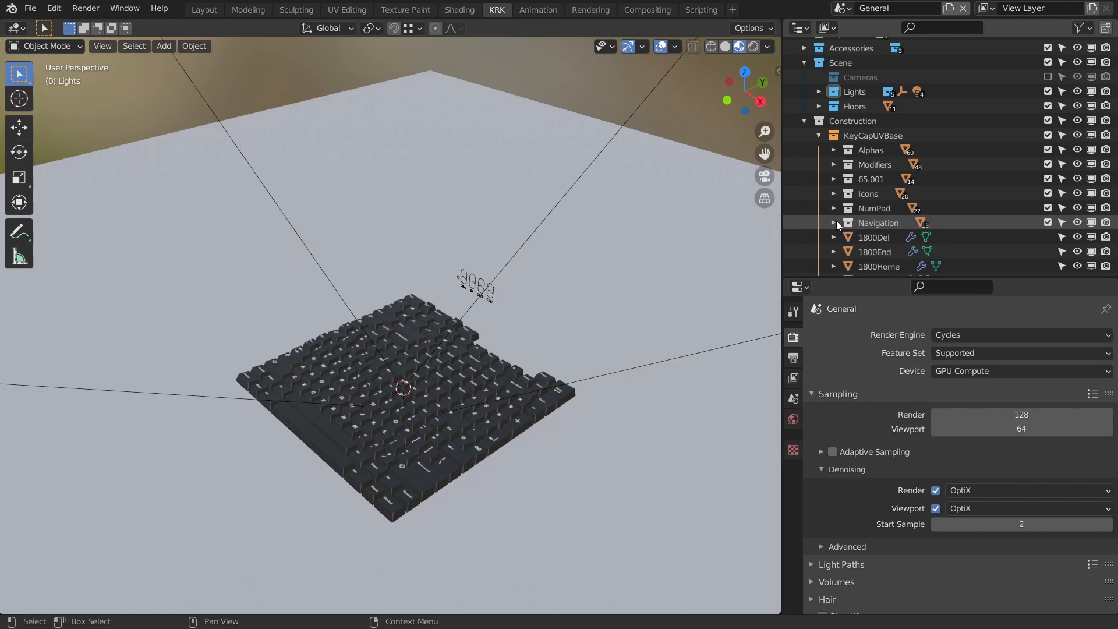
{"action": "left_click", "coordinate": [833, 223]}
{"action": "scroll", "coordinate": [581, 289], "scroll_direction": "up", "scroll_amount": 5}
{"action": "scroll", "coordinate": [530, 256], "scroll_direction": "down", "scroll_amount": 2}
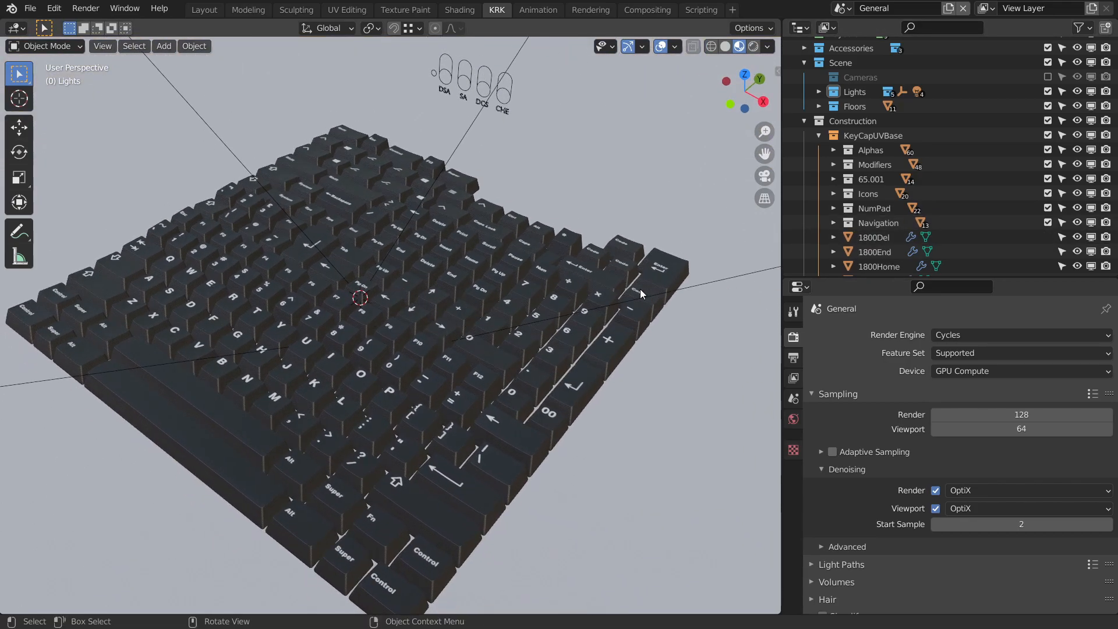
{"action": "scroll", "coordinate": [637, 298], "scroll_direction": "down", "scroll_amount": 8}
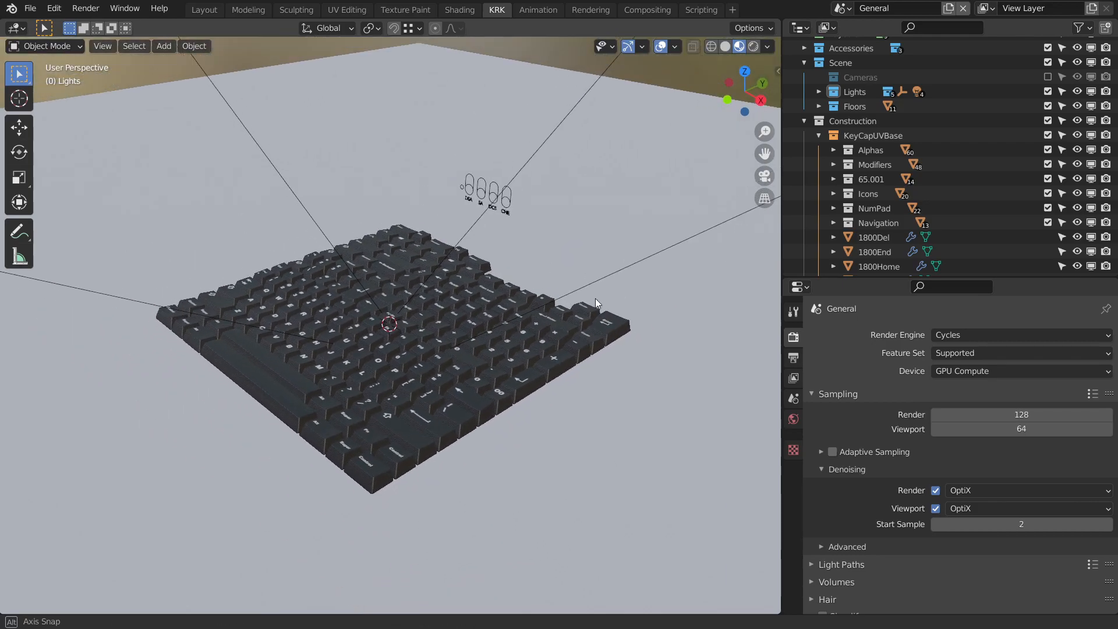
Collapse KeyCapUVBase and include the UV_Setup collection in the view layer to inspect its camera and plane around the keycaps.
{"action": "left_click", "coordinate": [819, 135]}
{"action": "left_click", "coordinate": [1046, 233]}
{"action": "left_click", "coordinate": [396, 197]}
{"action": "middle_click_drag", "start_coordinate": [395, 197], "coordinate": [501, 204]}
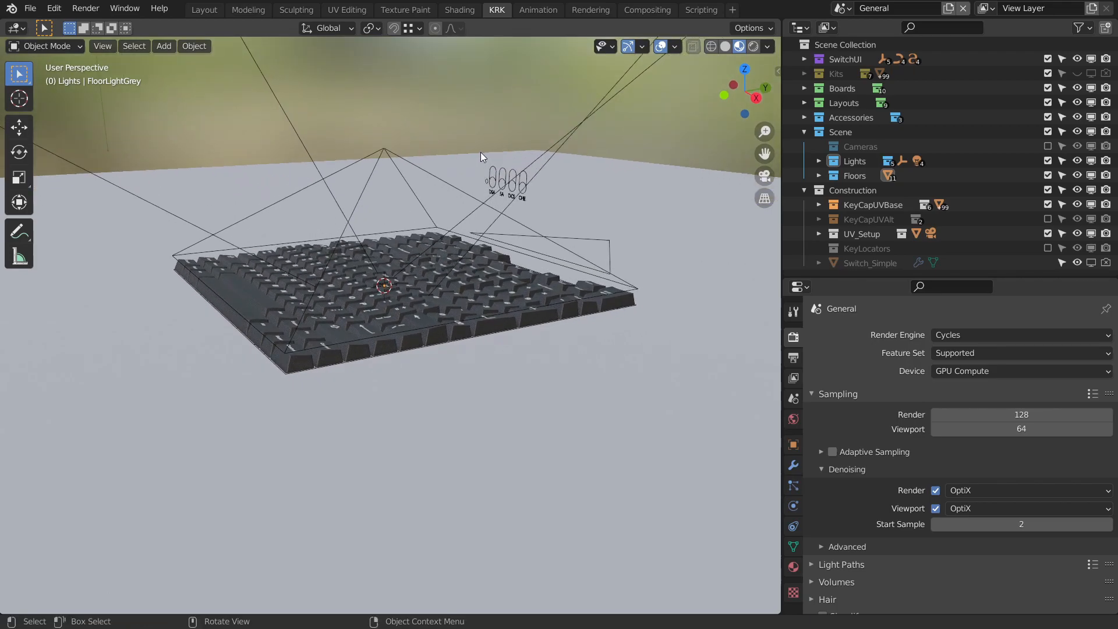
{"action": "middle_click_drag", "start_coordinate": [445, 170], "coordinate": [514, 303]}
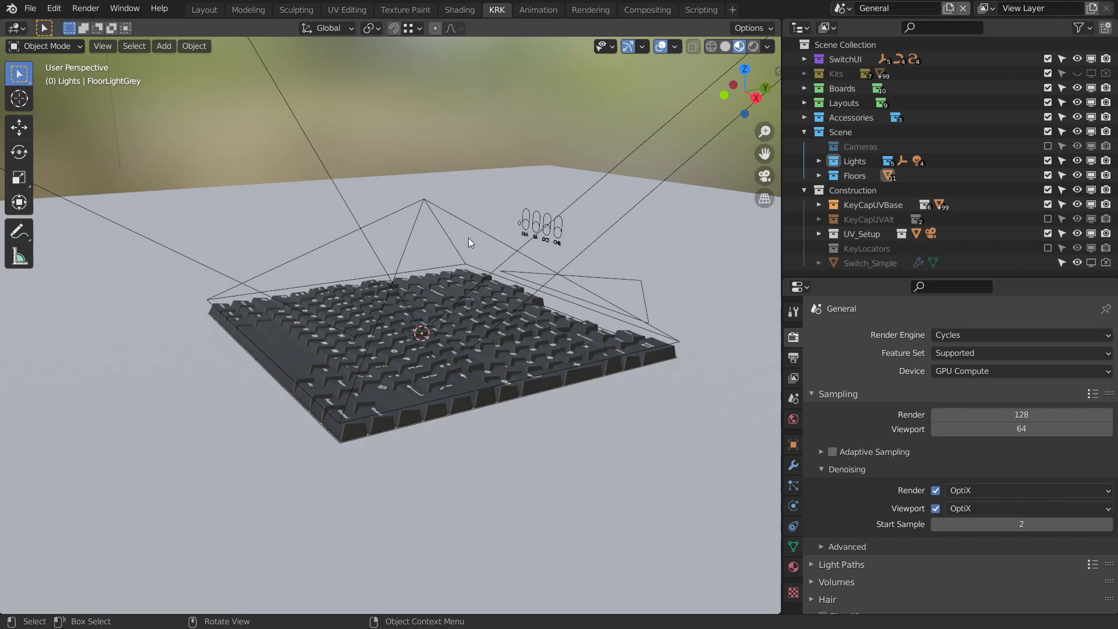
{"action": "middle_click_drag", "start_coordinate": [550, 250], "coordinate": [575, 272]}
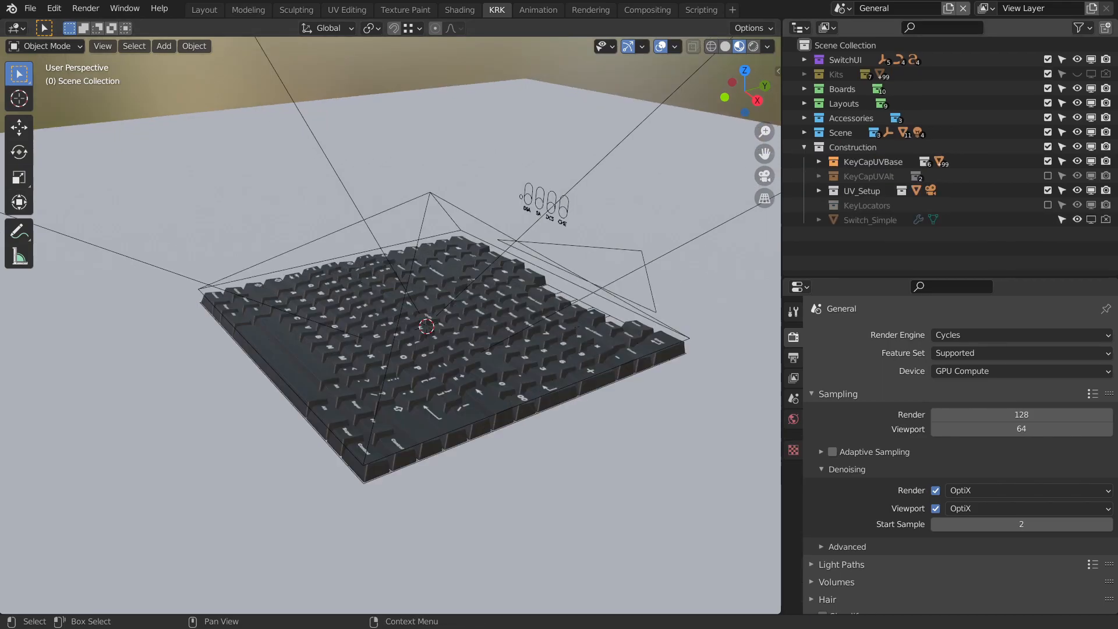
{"action": "middle_click_drag", "start_coordinate": [662, 382], "coordinate": [652, 273]}
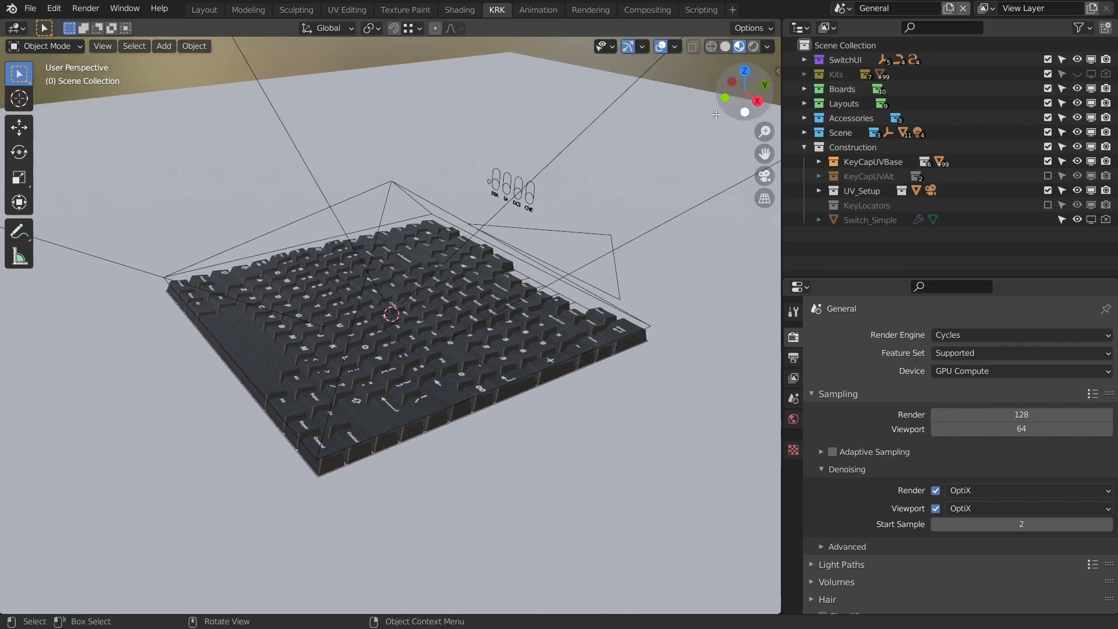
Switch the outliner to the Blender File display mode and look through the Images stored in the file.
{"action": "left_click", "coordinate": [828, 27]}
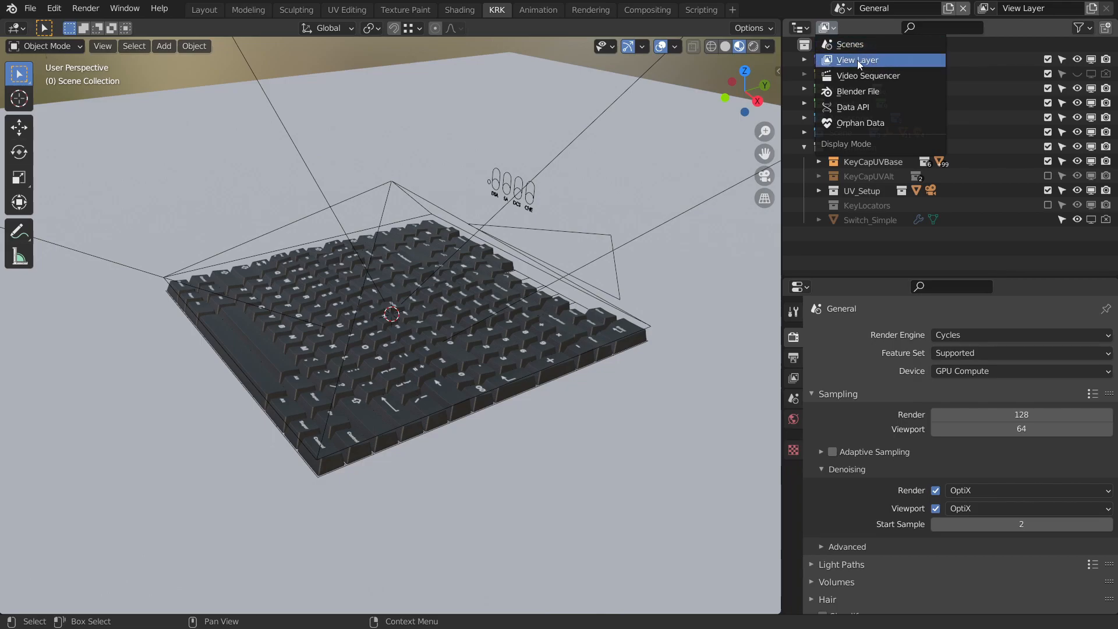
{"action": "left_click", "coordinate": [853, 91]}
{"action": "scroll", "coordinate": [958, 145], "scroll_direction": "down", "scroll_amount": 3}
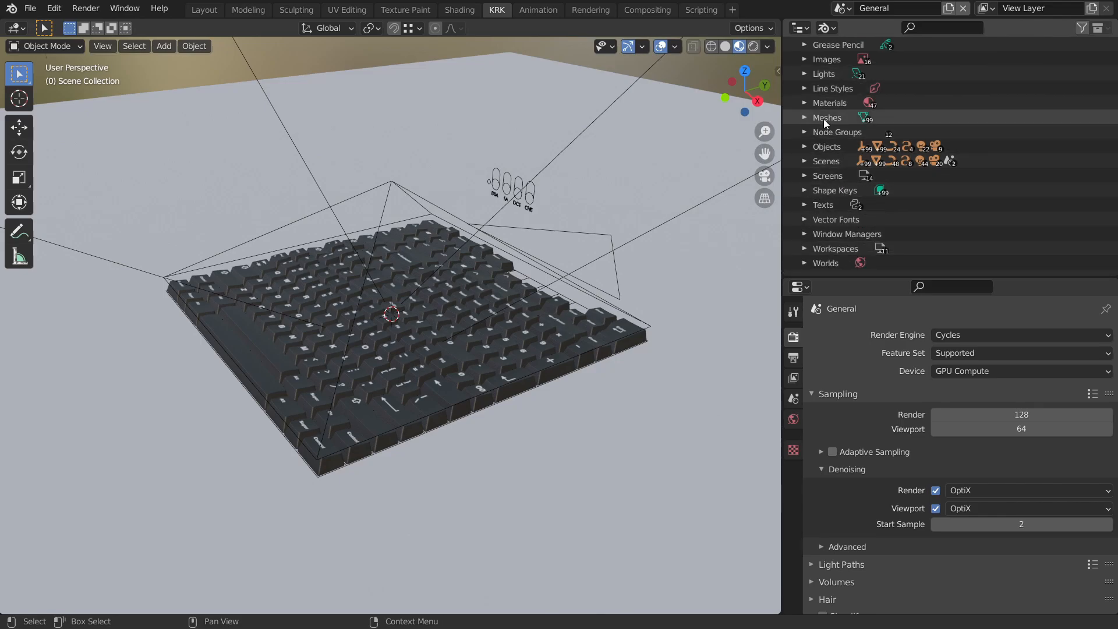
{"action": "left_click", "coordinate": [804, 60]}
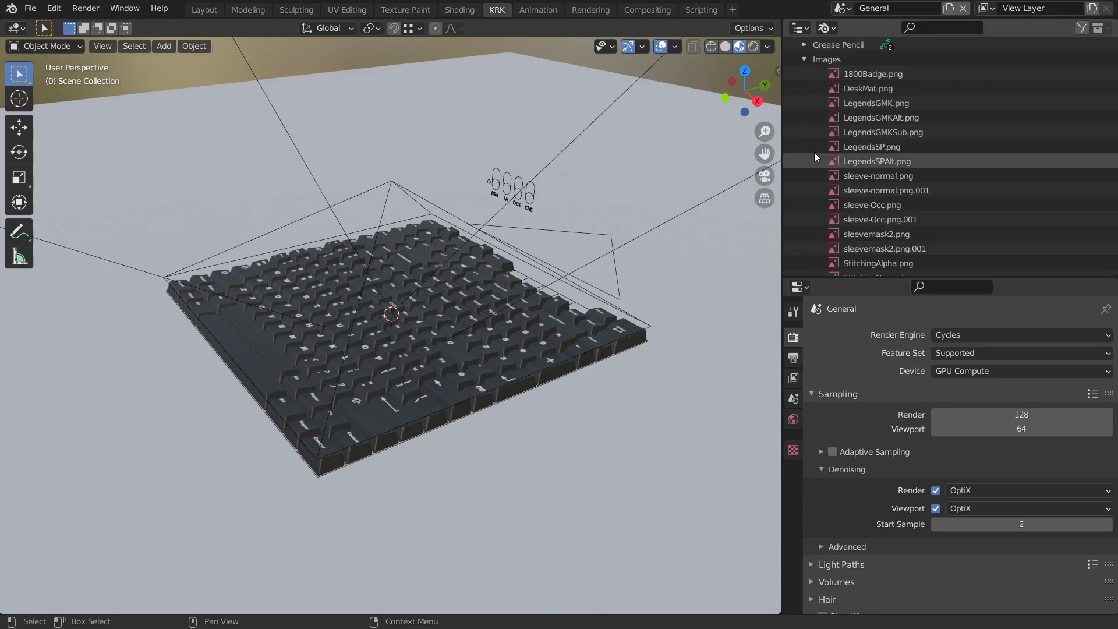
{"action": "scroll", "coordinate": [815, 153], "scroll_direction": "down", "scroll_amount": 5}
{"action": "scroll", "coordinate": [815, 150], "scroll_direction": "up", "scroll_amount": 8}
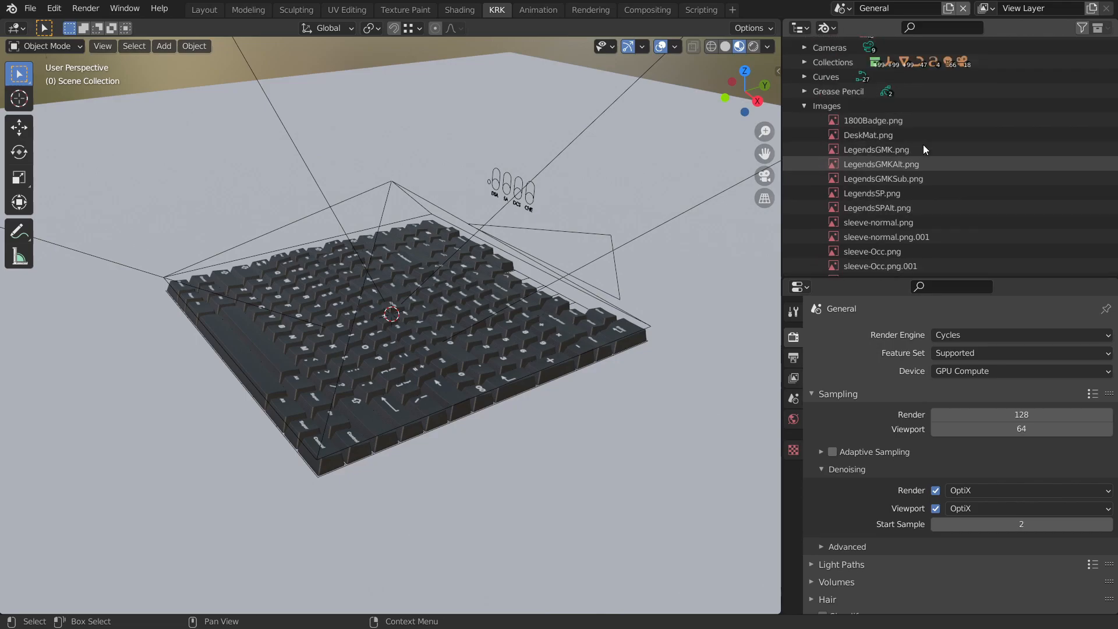
{"action": "left_click", "coordinate": [803, 127]}
Look through the file's data-block categories and briefly expand Collections to view its entries.
{"action": "scroll", "coordinate": [909, 146], "scroll_direction": "down", "scroll_amount": 3}
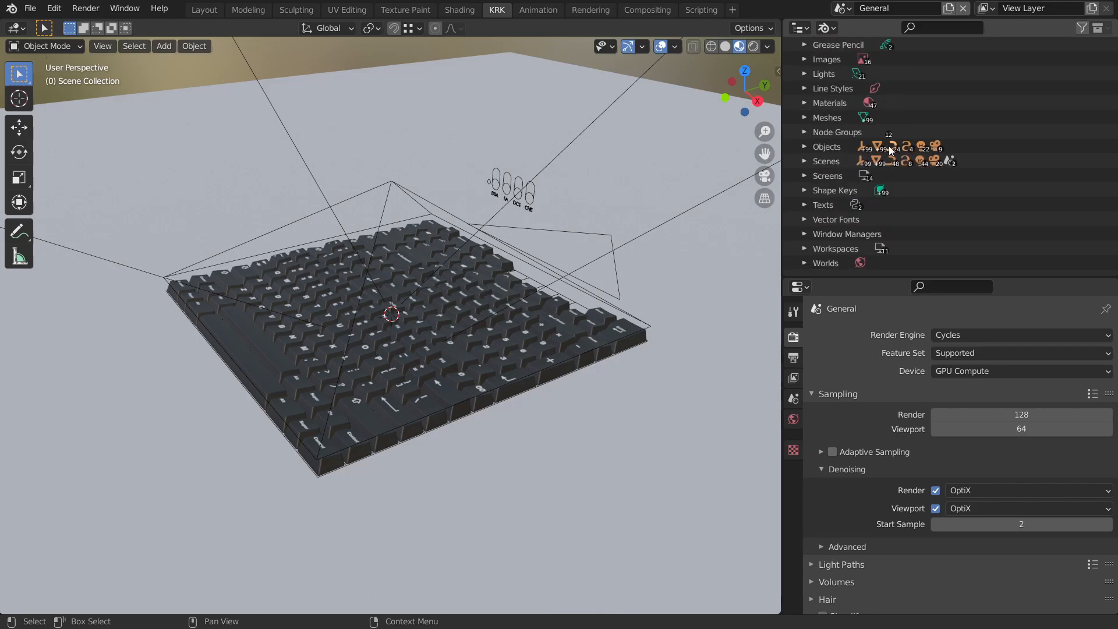
{"action": "scroll", "coordinate": [959, 176], "scroll_direction": "up", "scroll_amount": 3}
{"action": "scroll", "coordinate": [920, 194], "scroll_direction": "down", "scroll_amount": 3}
{"action": "scroll", "coordinate": [931, 174], "scroll_direction": "up", "scroll_amount": 3}
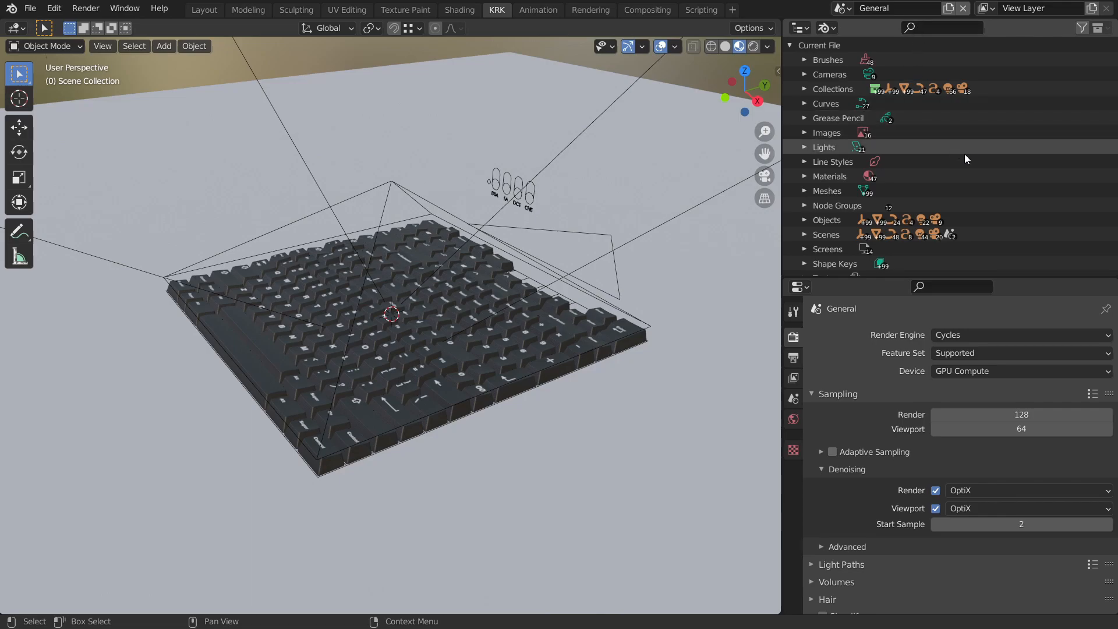
{"action": "scroll", "coordinate": [969, 201], "scroll_direction": "down", "scroll_amount": 5}
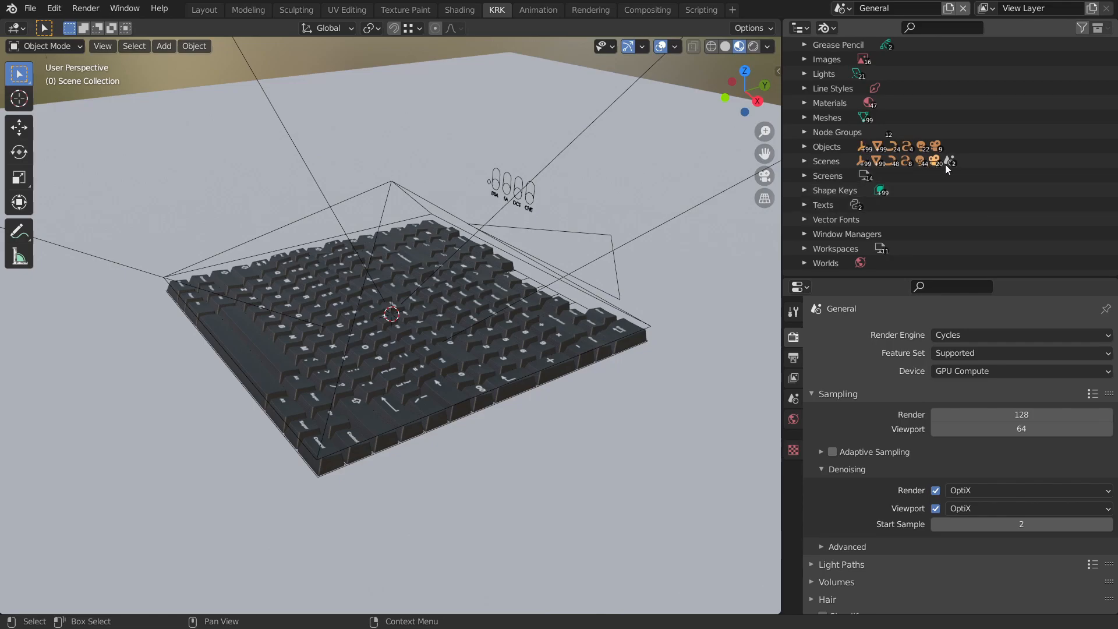
{"action": "scroll", "coordinate": [909, 169], "scroll_direction": "up", "scroll_amount": 4}
{"action": "left_click", "coordinate": [805, 88]}
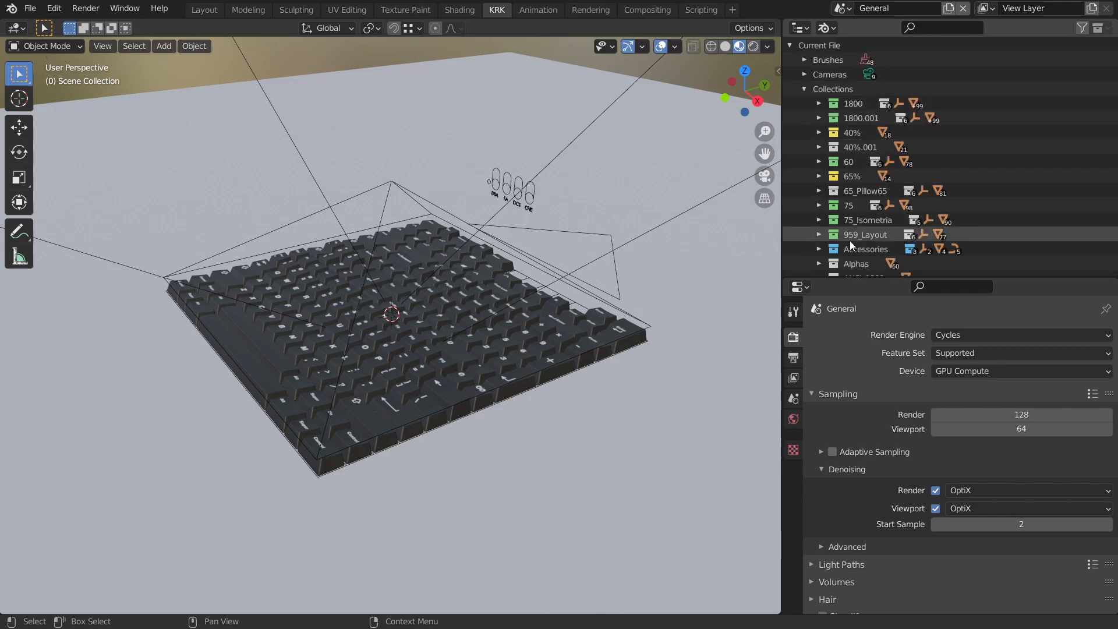
{"action": "left_click", "coordinate": [804, 88]}
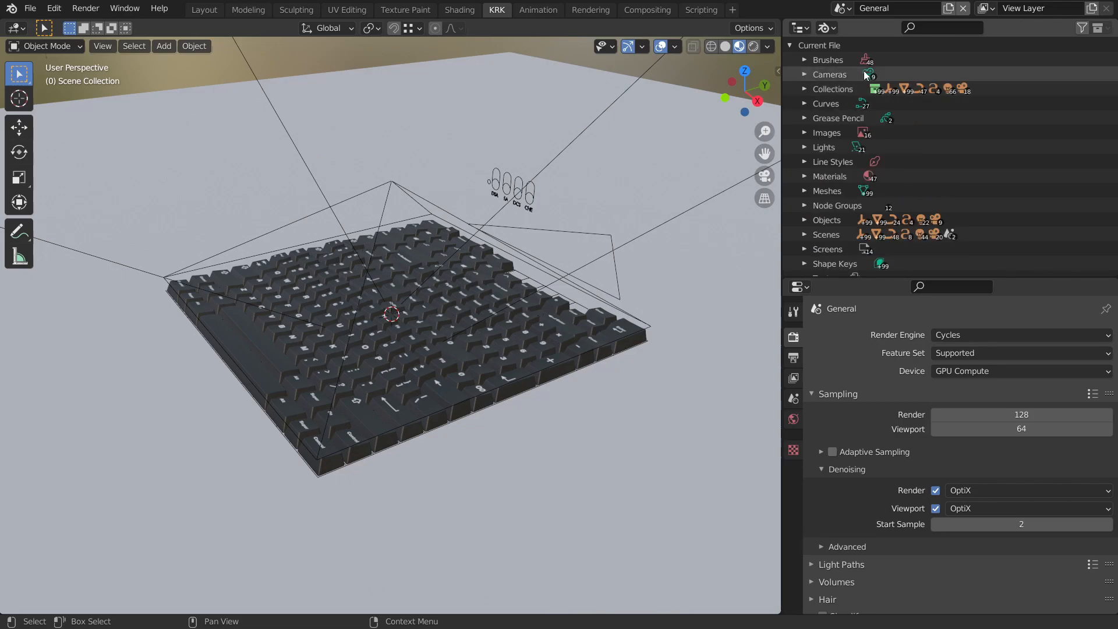
Switch the active scene to UV_Scene and inspect the keycap layout in it.
{"action": "left_click", "coordinate": [843, 8]}
{"action": "left_click", "coordinate": [855, 40]}
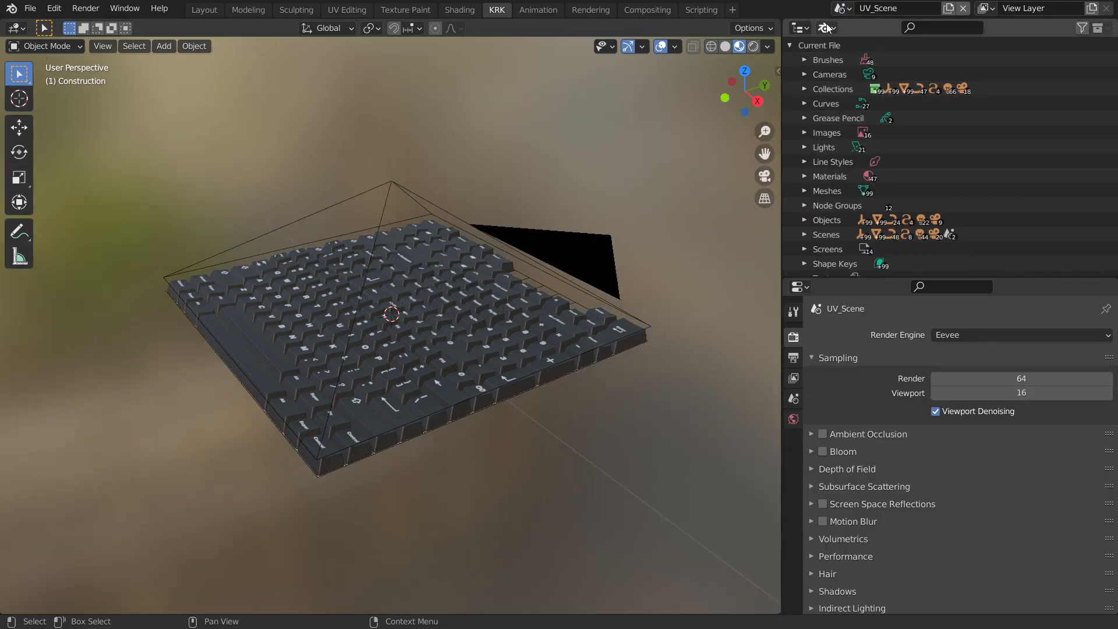
{"action": "middle_click_drag", "start_coordinate": [519, 234], "coordinate": [540, 244]}
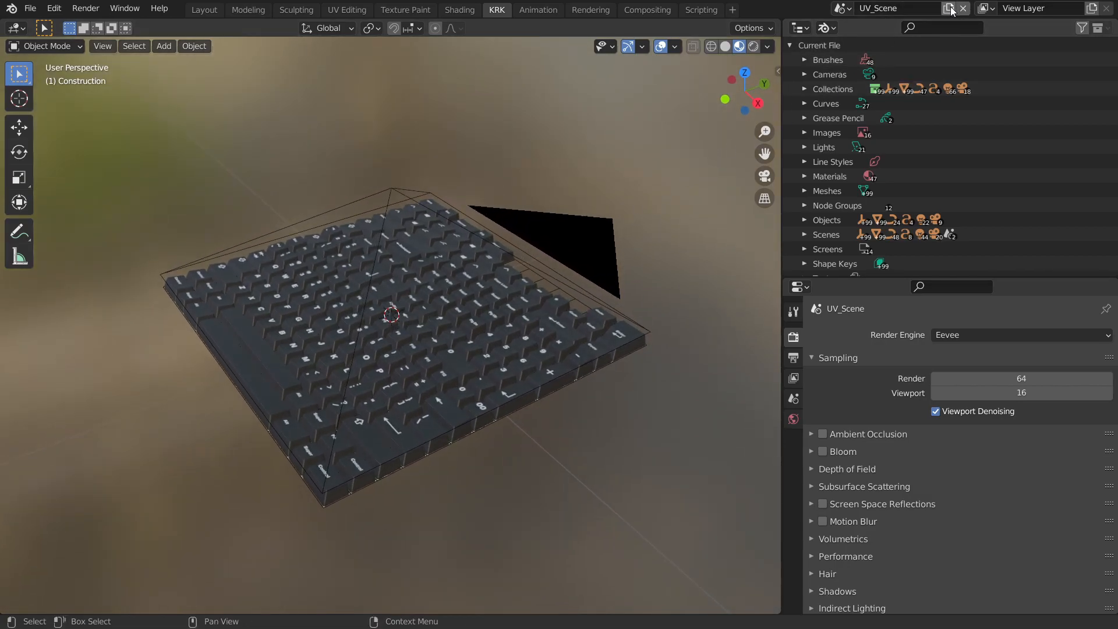
{"action": "middle_click_drag", "start_coordinate": [569, 305], "coordinate": [560, 282]}
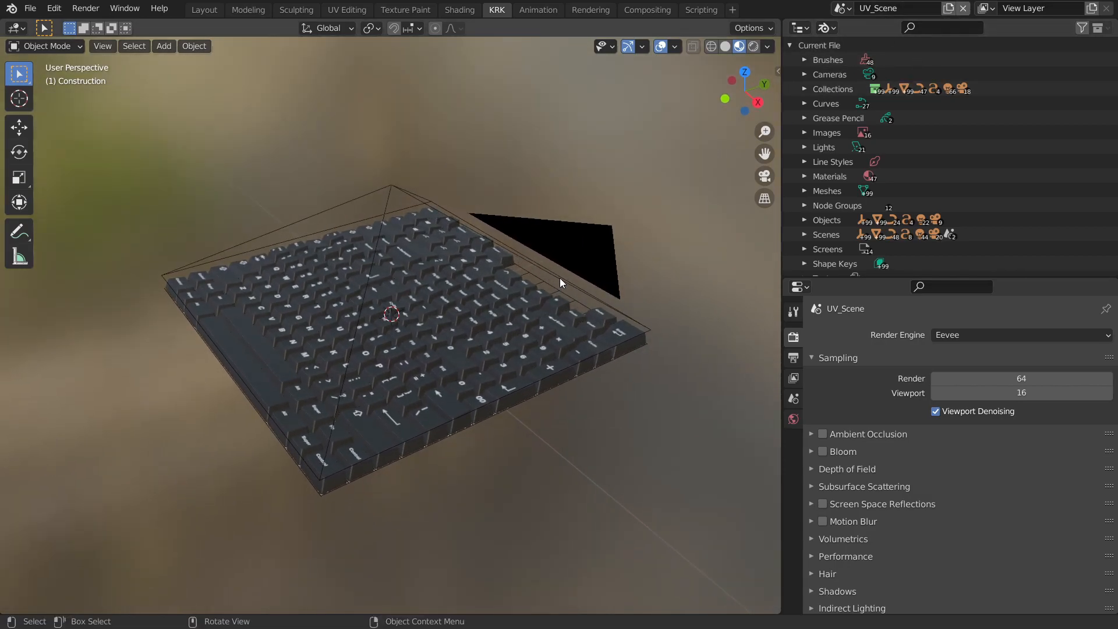
Expand the file's Collections list and bring up the context options of the 959_Layout collection.
{"action": "left_click", "coordinate": [804, 89]}
{"action": "scroll", "coordinate": [882, 138], "scroll_direction": "down", "scroll_amount": 5}
{"action": "right_click", "coordinate": [862, 148]}
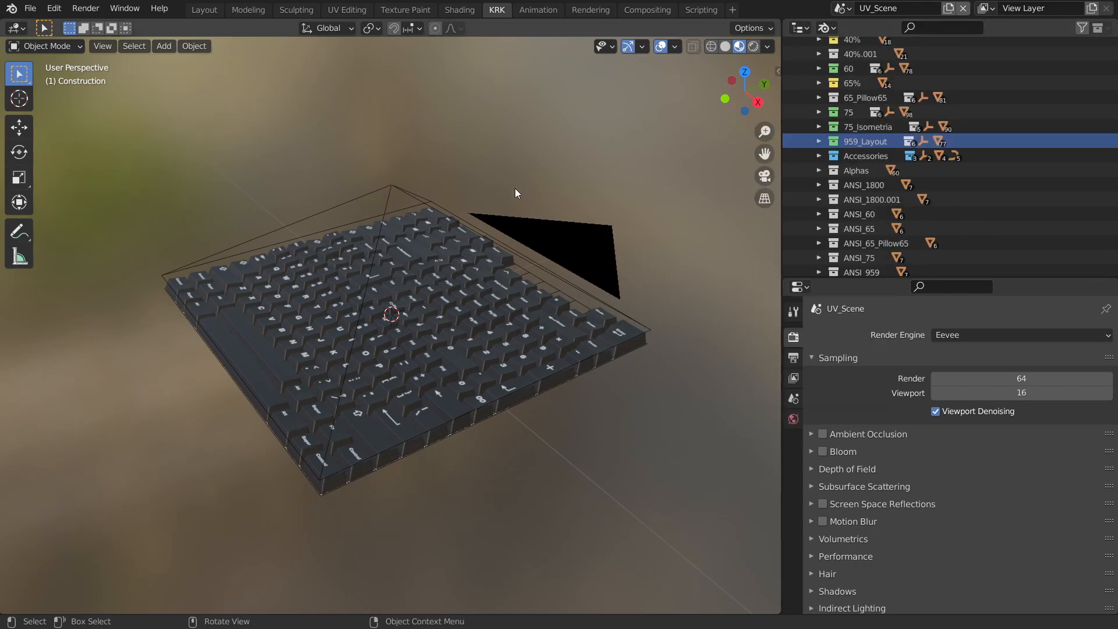
Switch the active scene from UV_Scene to General.
{"action": "left_click", "coordinate": [845, 7]}
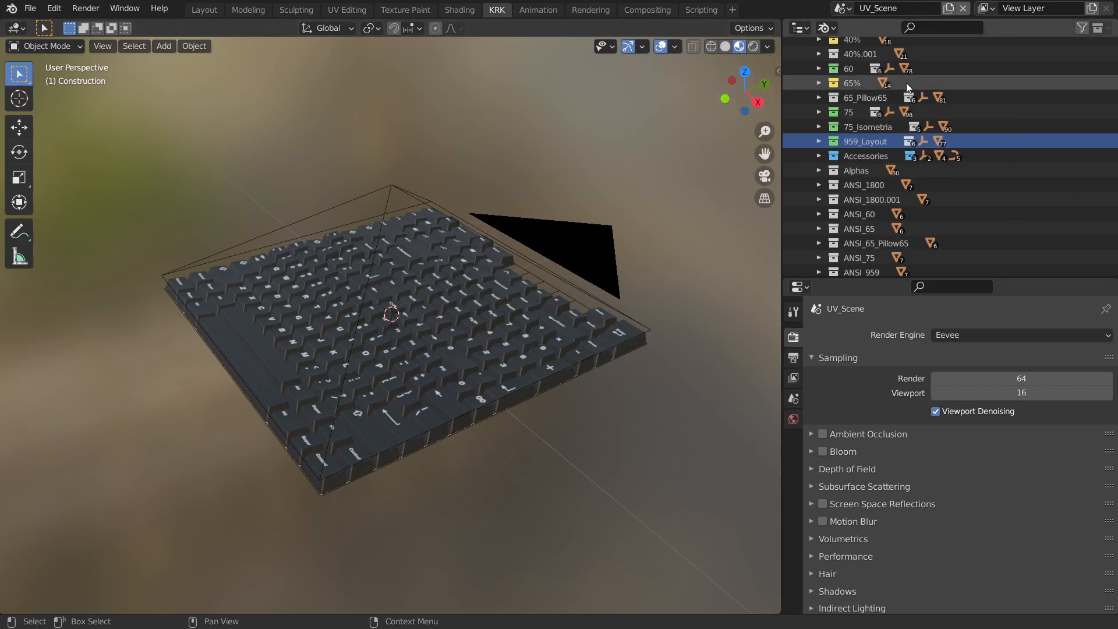
{"action": "left_click", "coordinate": [841, 8]}
{"action": "left_click", "coordinate": [845, 30]}
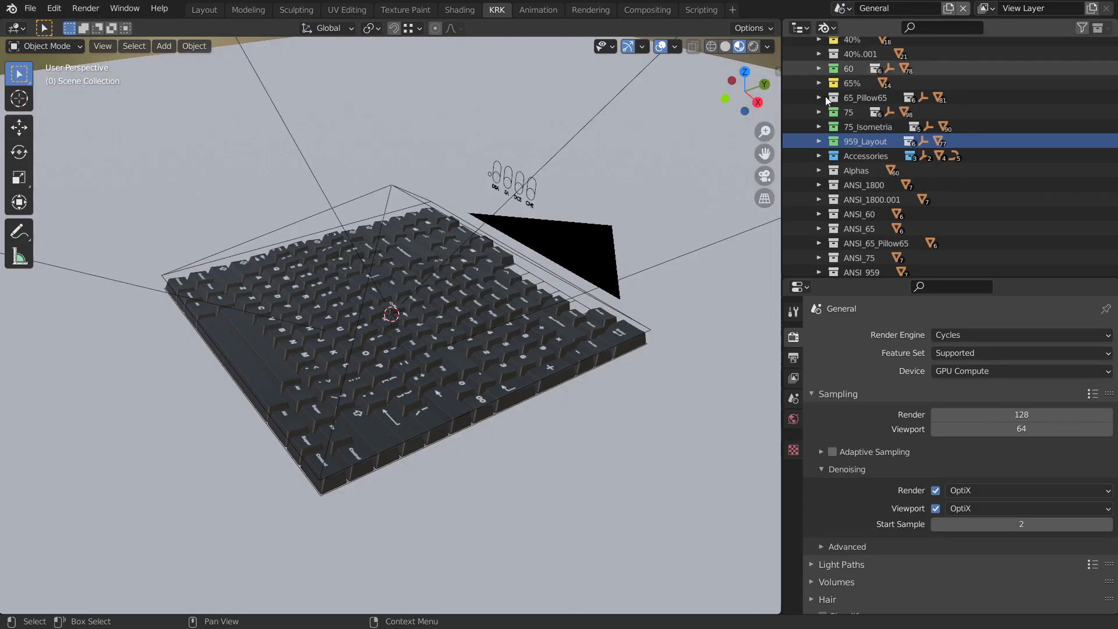
Switch the outliner to the Orphan Data display mode and examine the unused brushes, images and materials.
{"action": "scroll", "coordinate": [873, 99], "scroll_direction": "up", "scroll_amount": 2}
{"action": "left_click", "coordinate": [826, 28]}
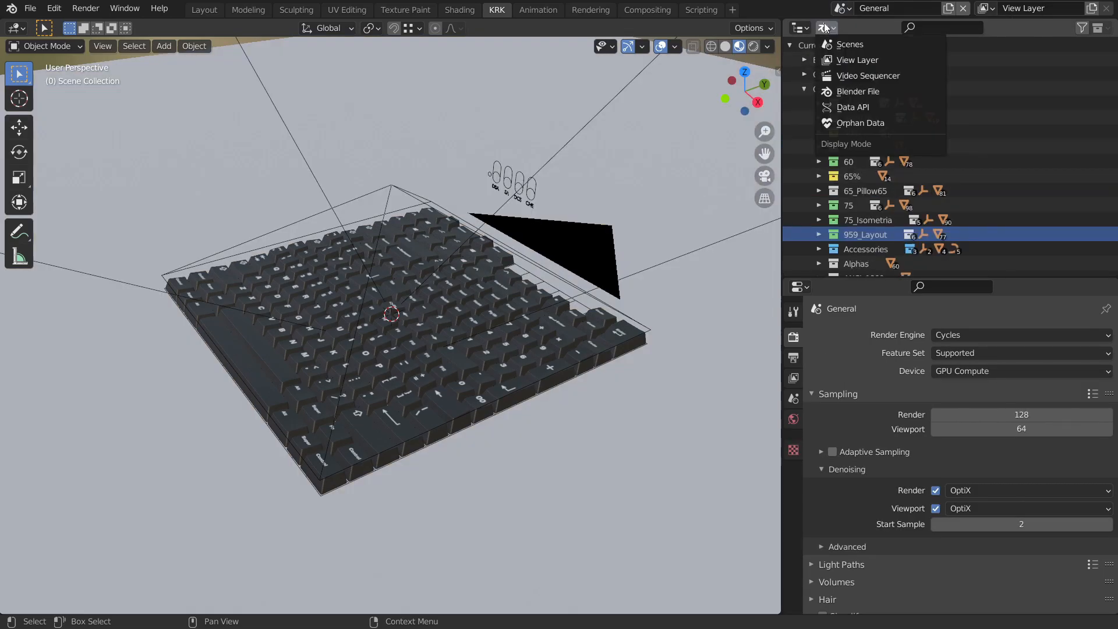
{"action": "left_click", "coordinate": [870, 121]}
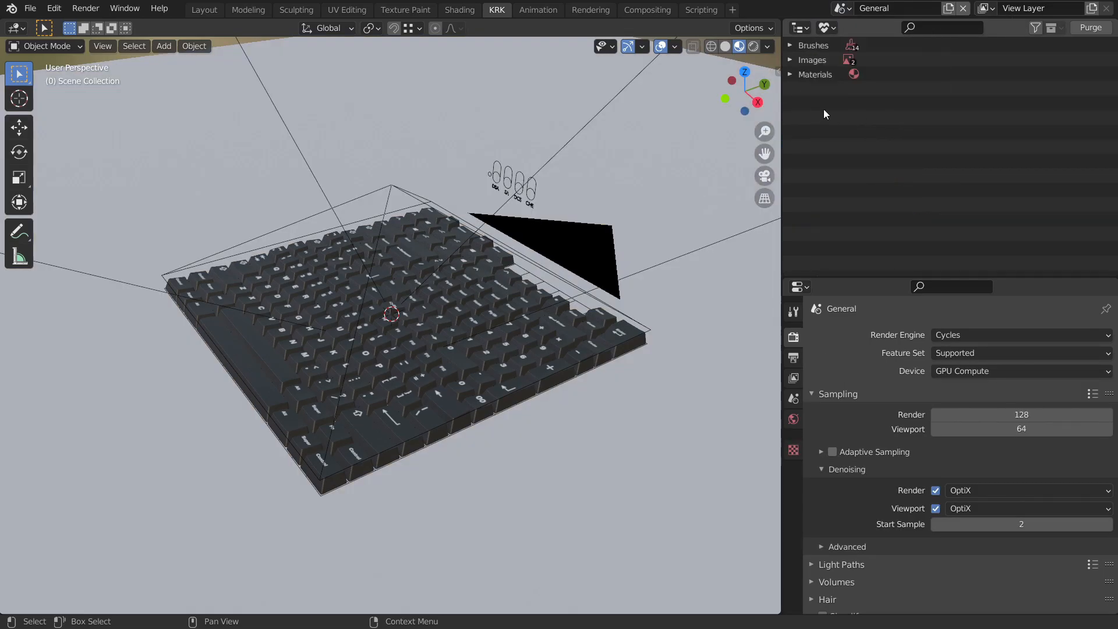
{"action": "middle_click_drag", "start_coordinate": [592, 219], "coordinate": [648, 190]}
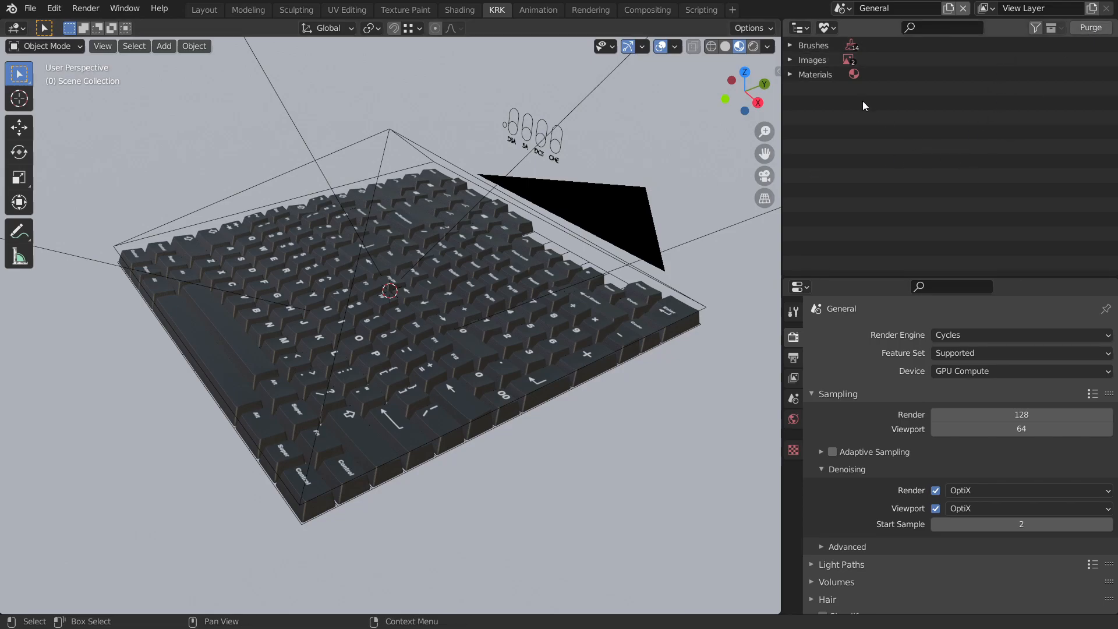
{"action": "left_click", "coordinate": [789, 60]}
{"action": "left_click", "coordinate": [790, 58]}
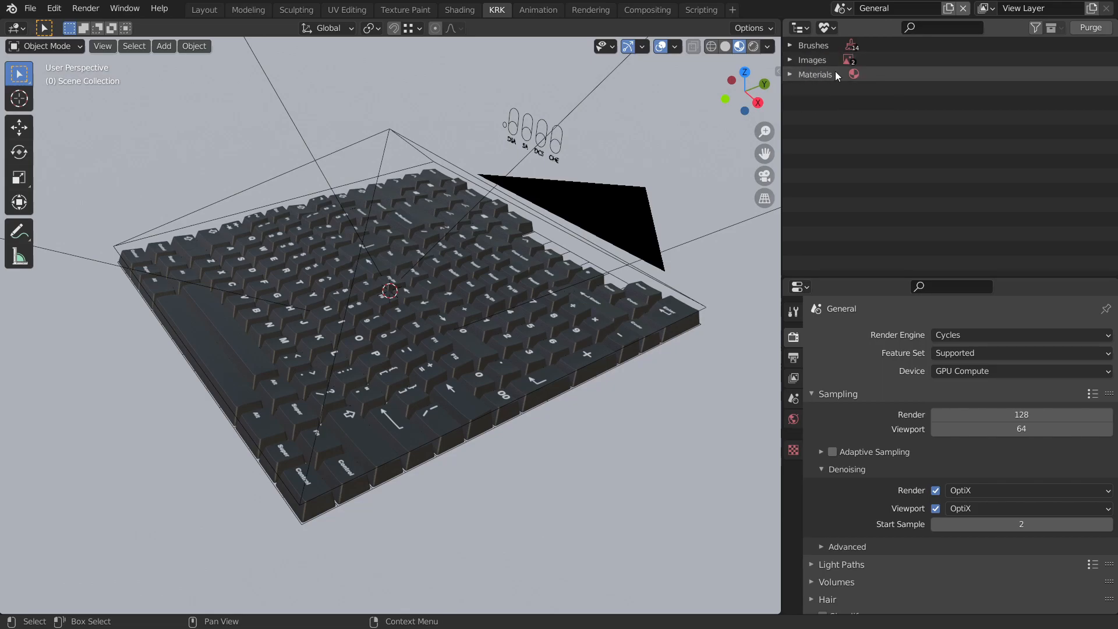
{"action": "middle_click_drag", "start_coordinate": [527, 229], "coordinate": [563, 205]}
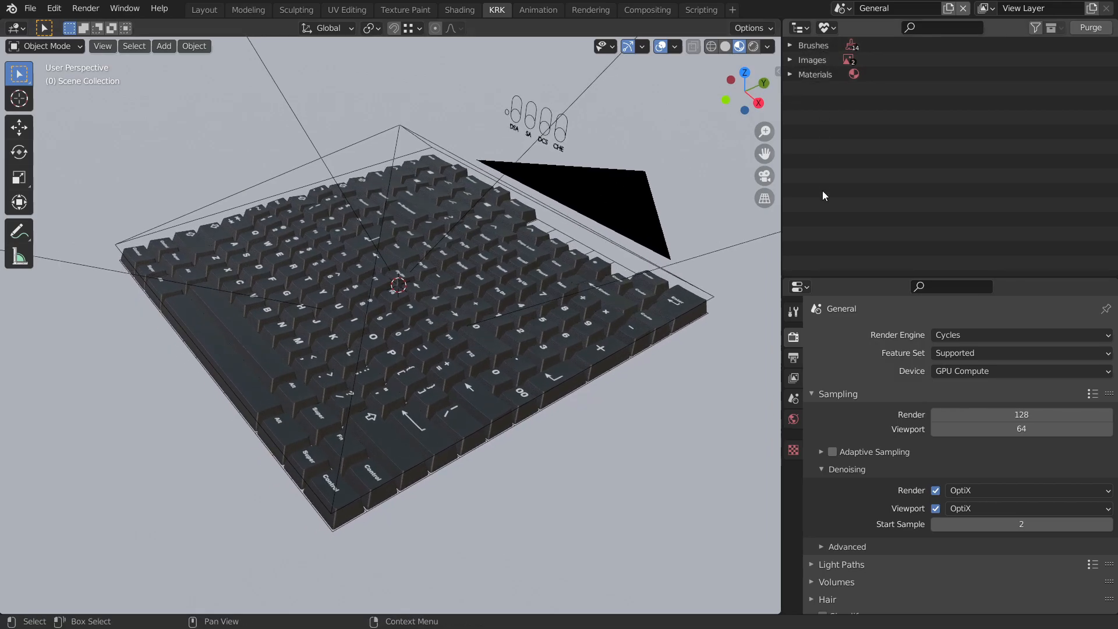
Return the outliner to the View Layer display mode to show the General scene's collections.
{"action": "left_click", "coordinate": [828, 27]}
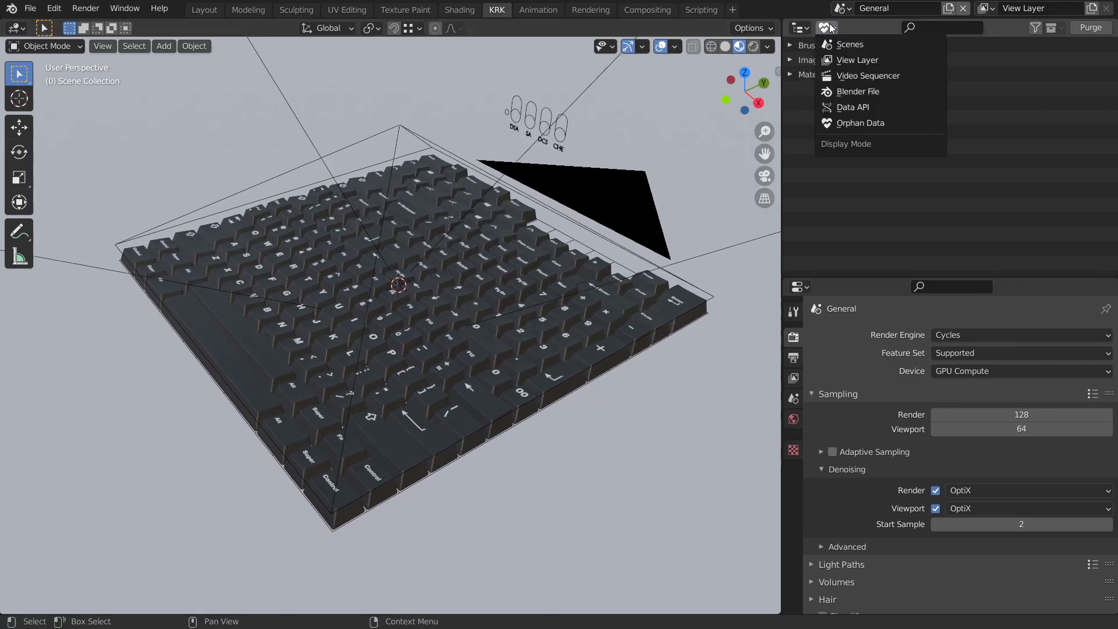
{"action": "left_click", "coordinate": [854, 59]}
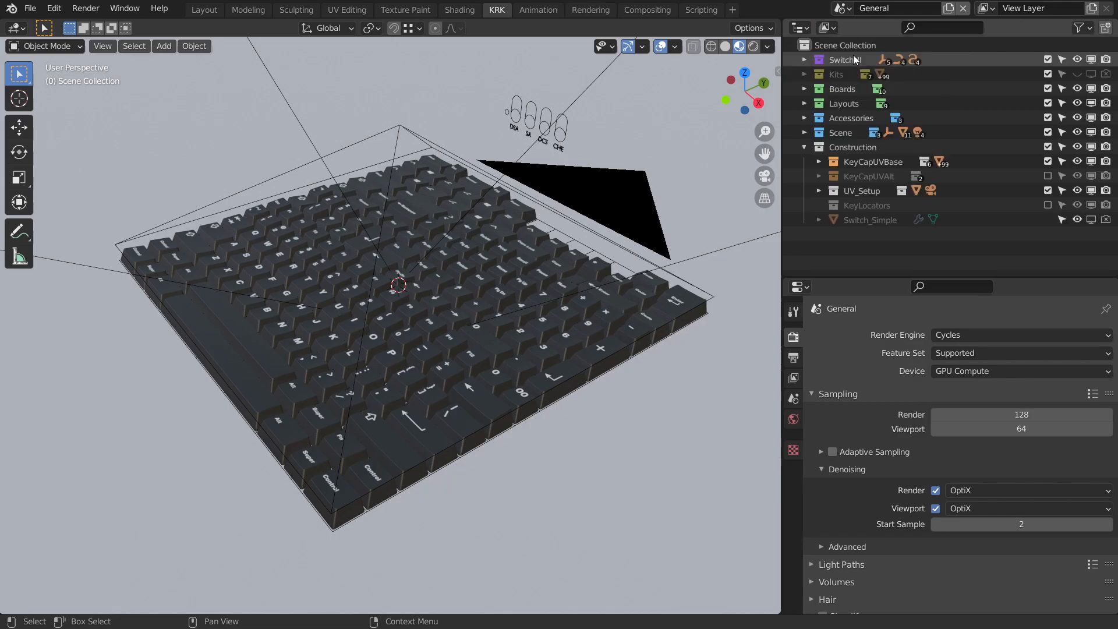
{"action": "mouse_move", "coordinate": [520, 262]}
{"action": "middle_mouse_down"}
{"action": "mouse_move", "coordinate": [518, 253]}
{"action": "mouse_move", "coordinate": [518, 268]}
{"action": "middle_mouse_up"}
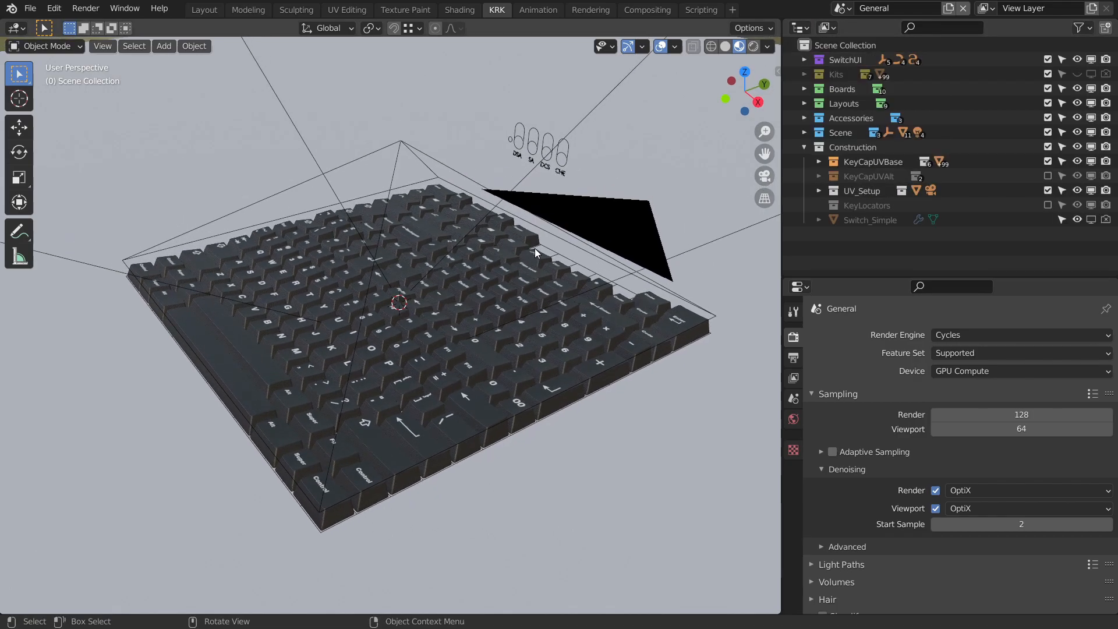
{"action": "scroll", "coordinate": [540, 242], "scroll_direction": "down", "scroll_amount": 1}
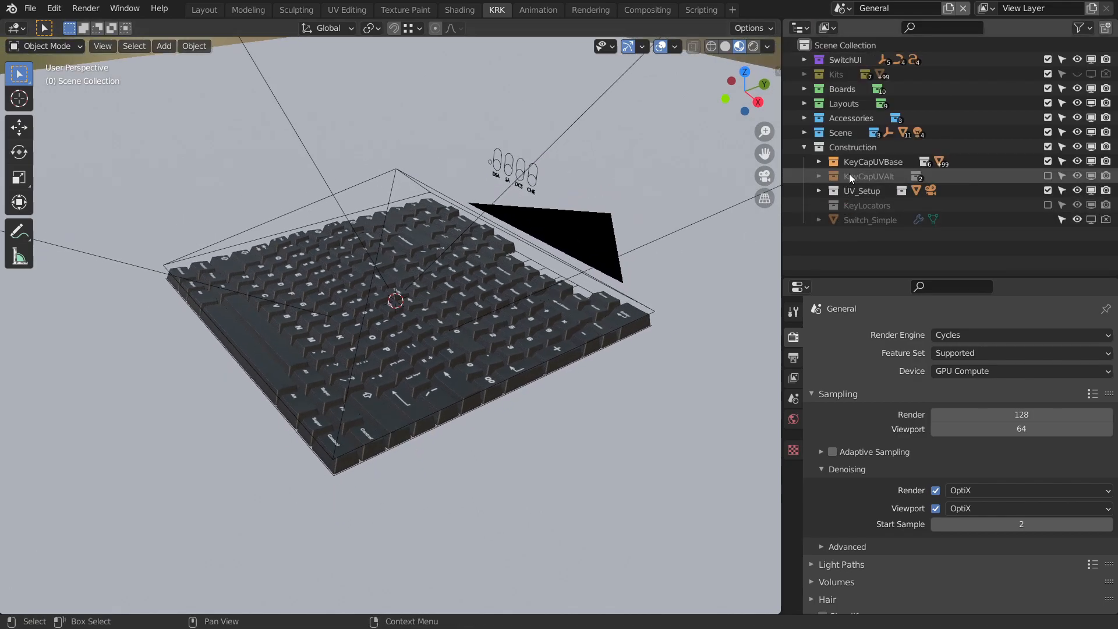
Exclude the KeyCapUVBase and UV_Setup collections from the view layer and collapse the Construction collection.
{"action": "left_click", "coordinate": [1047, 162]}
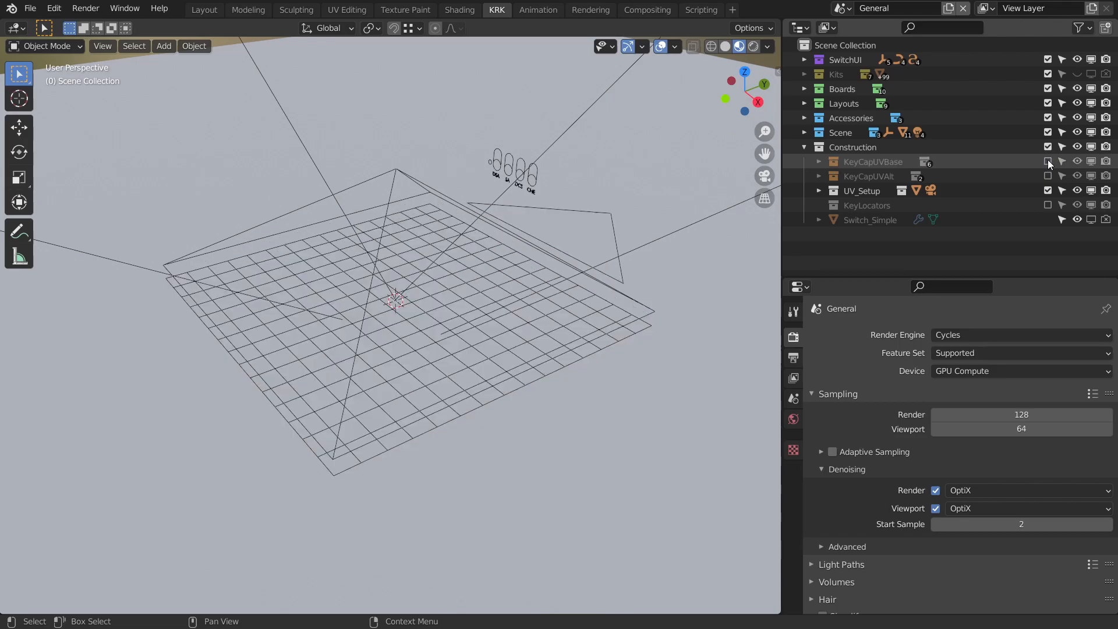
{"action": "left_click", "coordinate": [1047, 190]}
{"action": "left_click", "coordinate": [803, 147]}
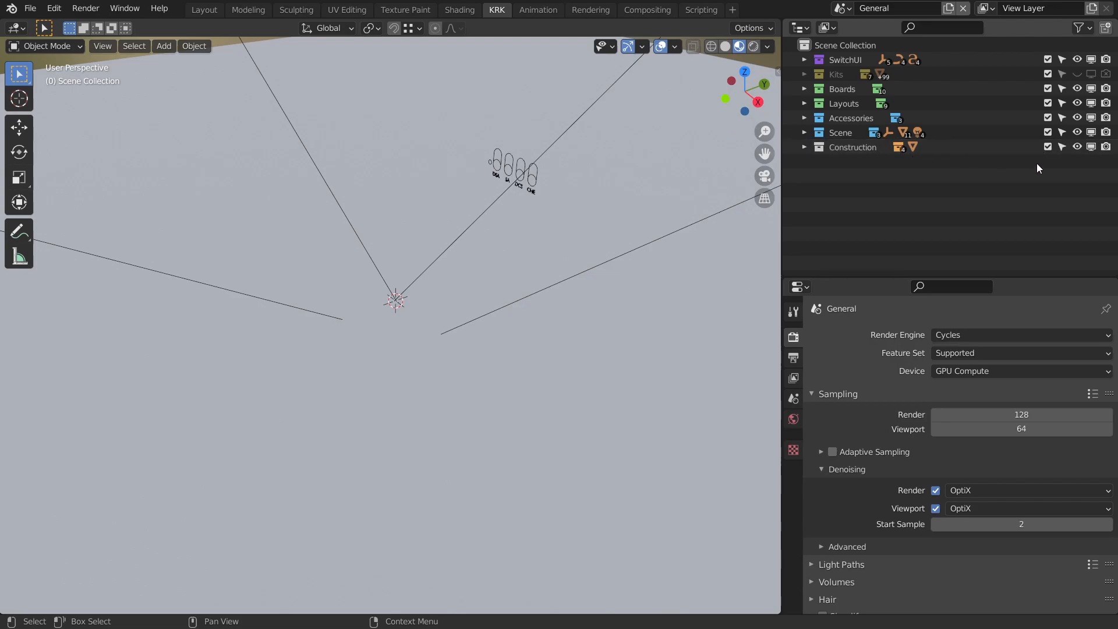
Enable the Nemui by Bachoo board in the Boards collection and expand its Nemui_Layout.001 sub-collections for inspection.
{"action": "left_click", "coordinate": [804, 89]}
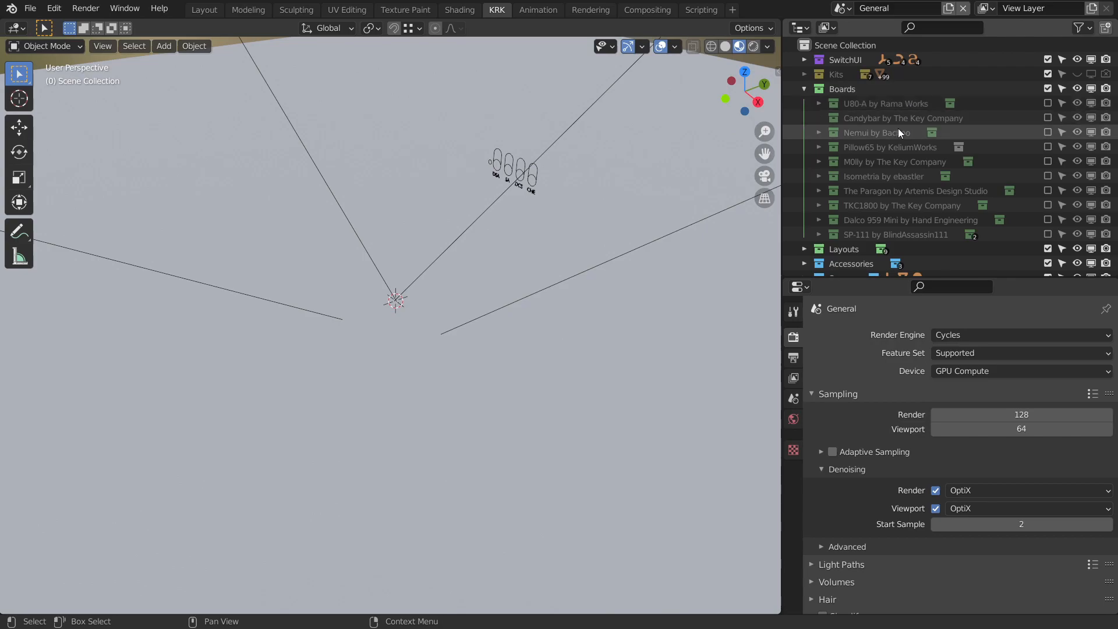
{"action": "left_click", "coordinate": [1047, 132]}
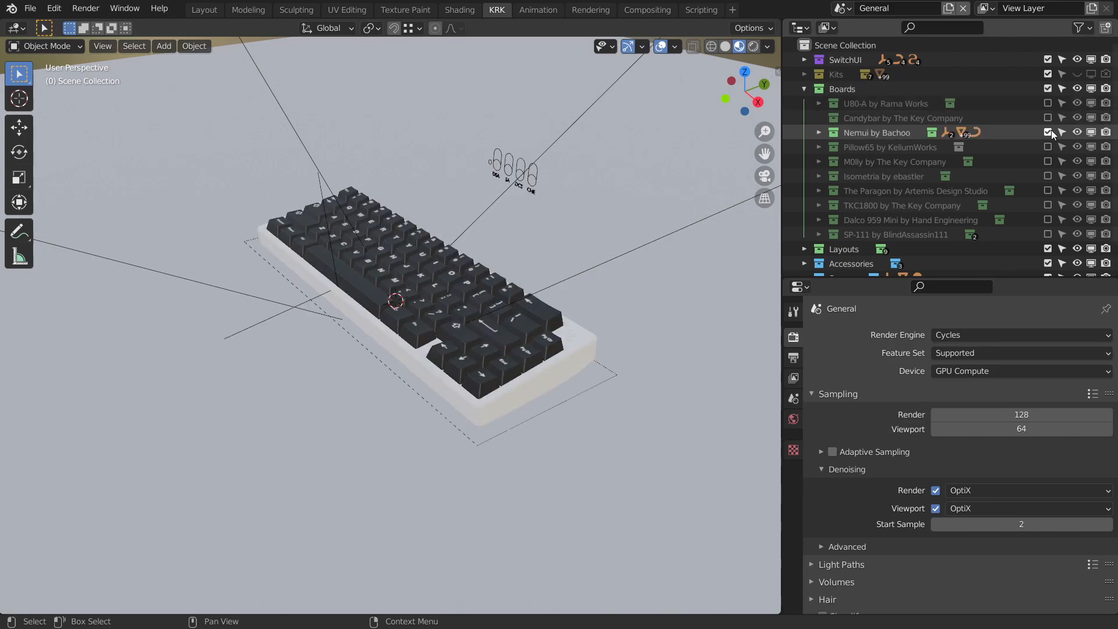
{"action": "left_click", "coordinate": [819, 133]}
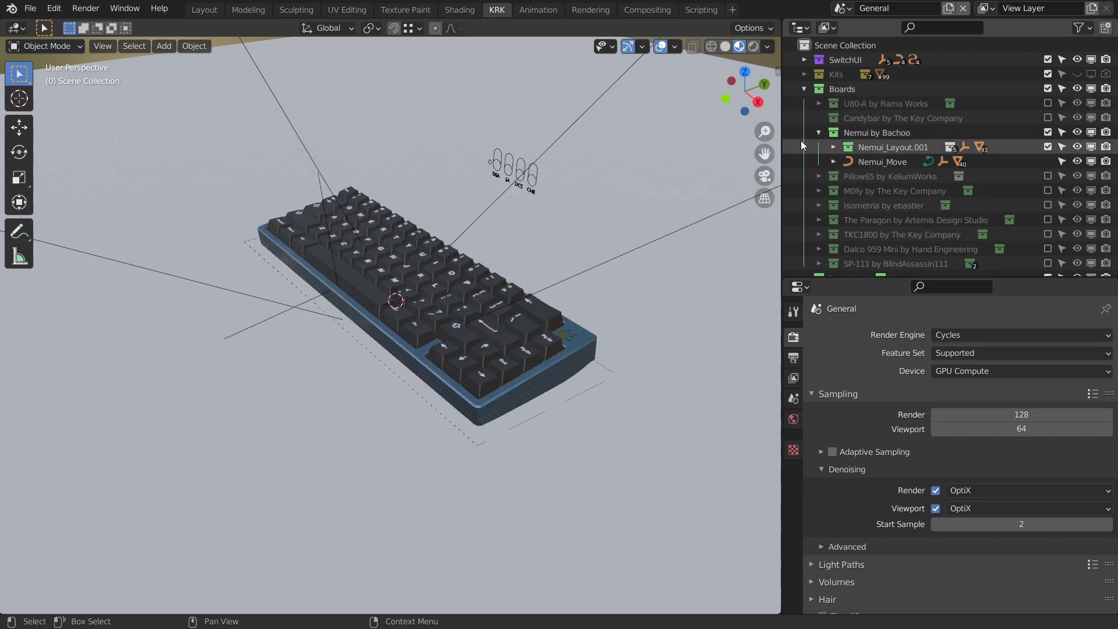
{"action": "left_click", "coordinate": [832, 147]}
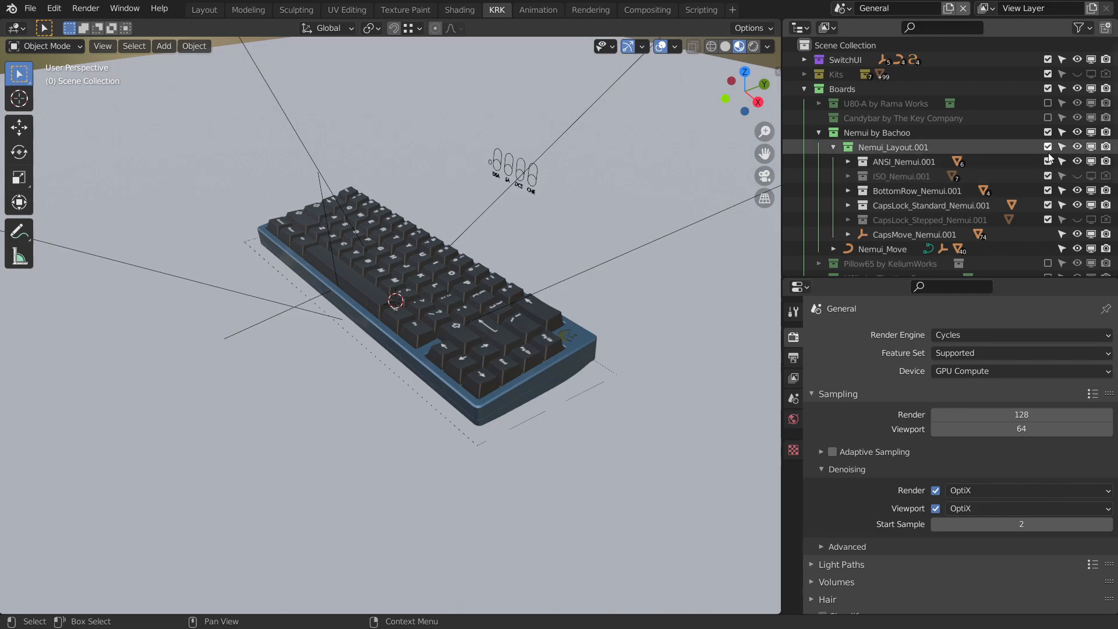
{"action": "scroll", "coordinate": [642, 218], "scroll_direction": "up", "scroll_amount": 3}
{"action": "middle_click_drag", "start_coordinate": [572, 240], "coordinate": [608, 236], "text": "shift"}
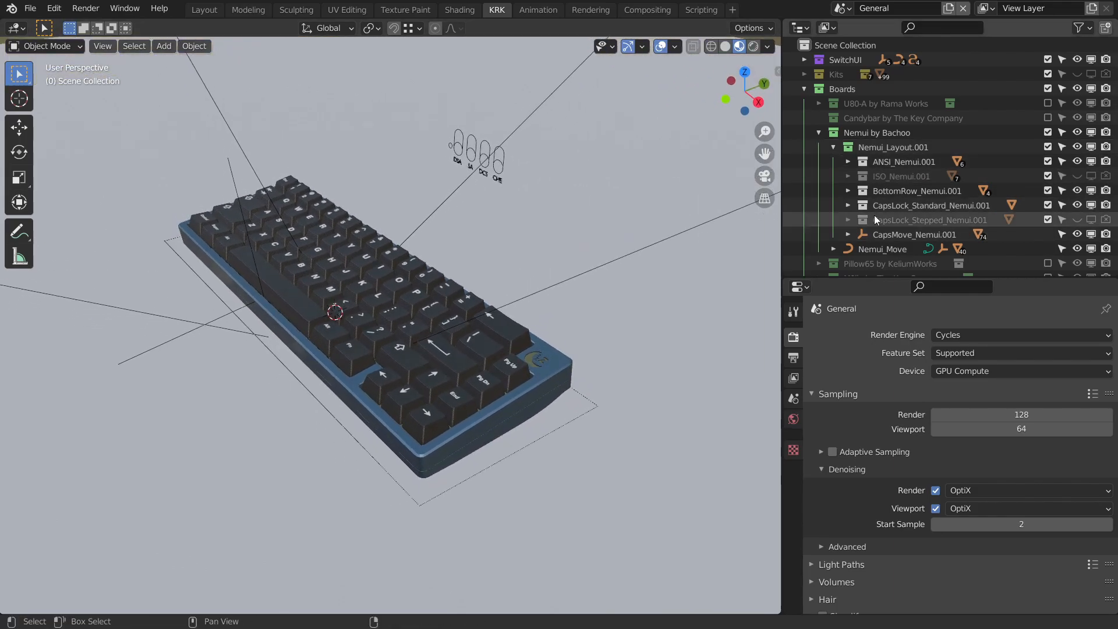
{"action": "middle_click_drag", "start_coordinate": [721, 210], "coordinate": [710, 212], "text": "shift"}
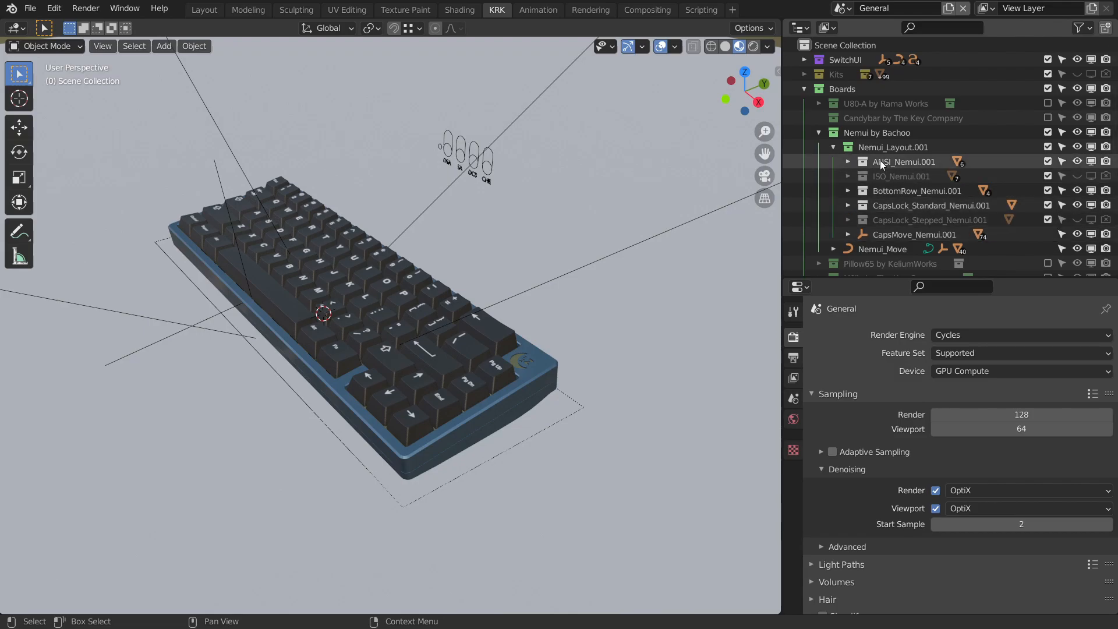
Collapse and select the Nemui by Bachoo collection to examine the board, and exclude it from the view layer.
{"action": "left_click", "coordinate": [834, 147]}
{"action": "left_click", "coordinate": [818, 133]}
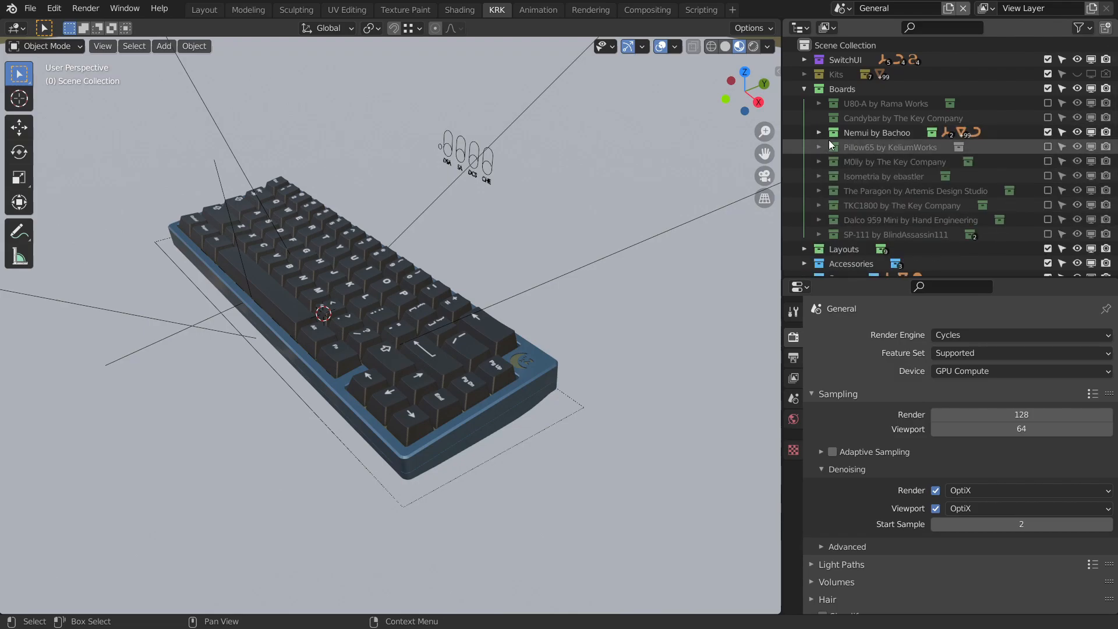
{"action": "left_click", "coordinate": [864, 134]}
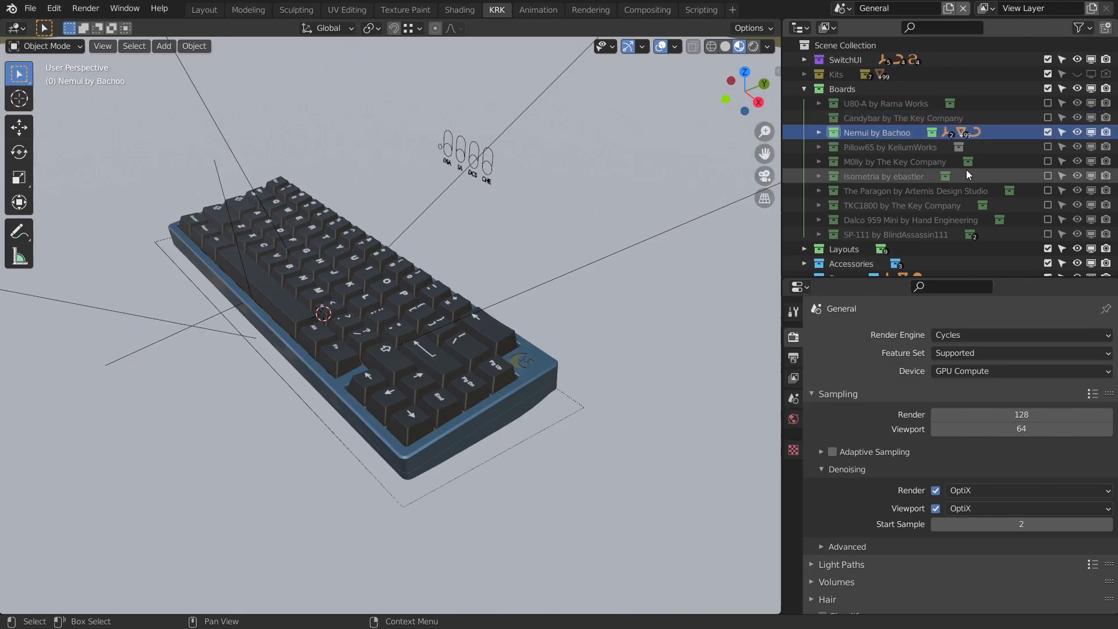
{"action": "left_click", "coordinate": [818, 133]}
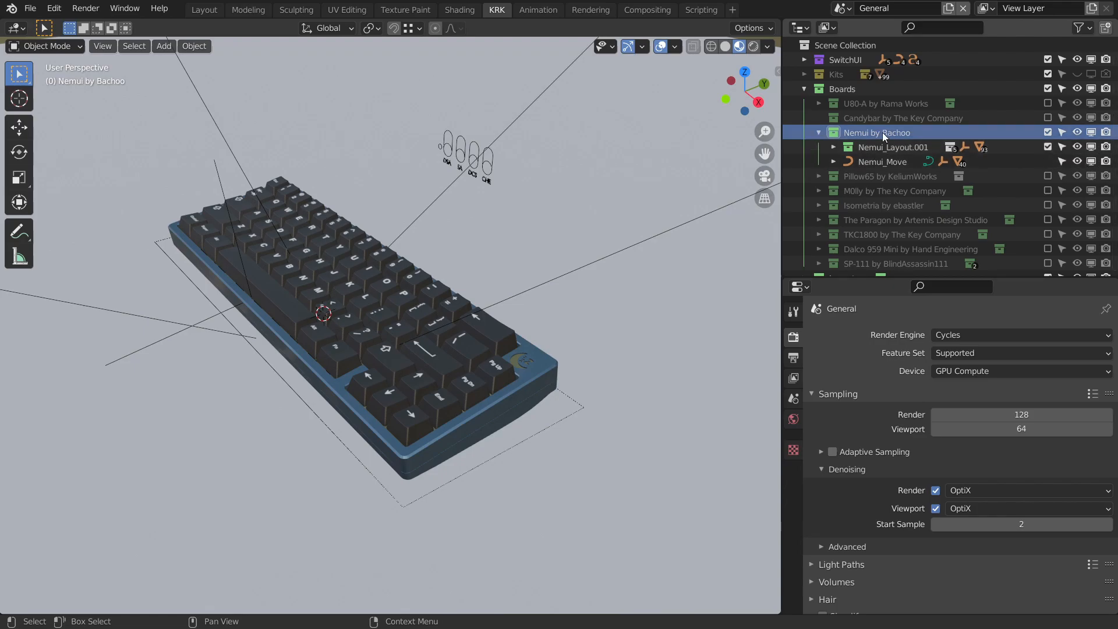
{"action": "left_click", "coordinate": [818, 133]}
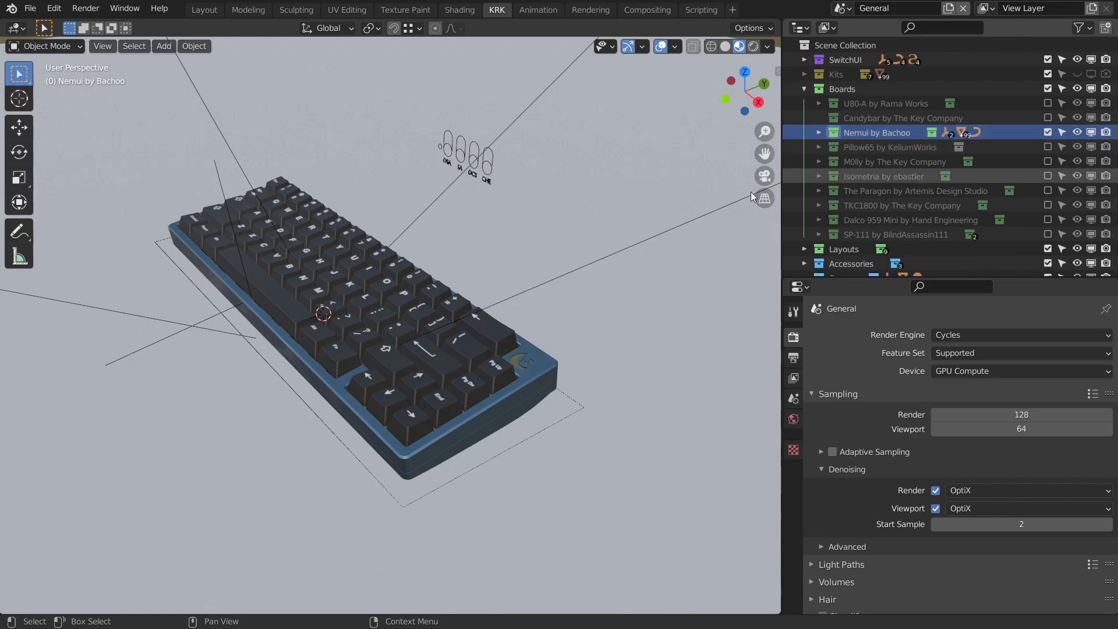
{"action": "mouse_move", "coordinate": [554, 224]}
{"action": "middle_mouse_down"}
{"action": "mouse_move", "coordinate": [545, 218]}
{"action": "mouse_move", "coordinate": [564, 225]}
{"action": "middle_mouse_up"}
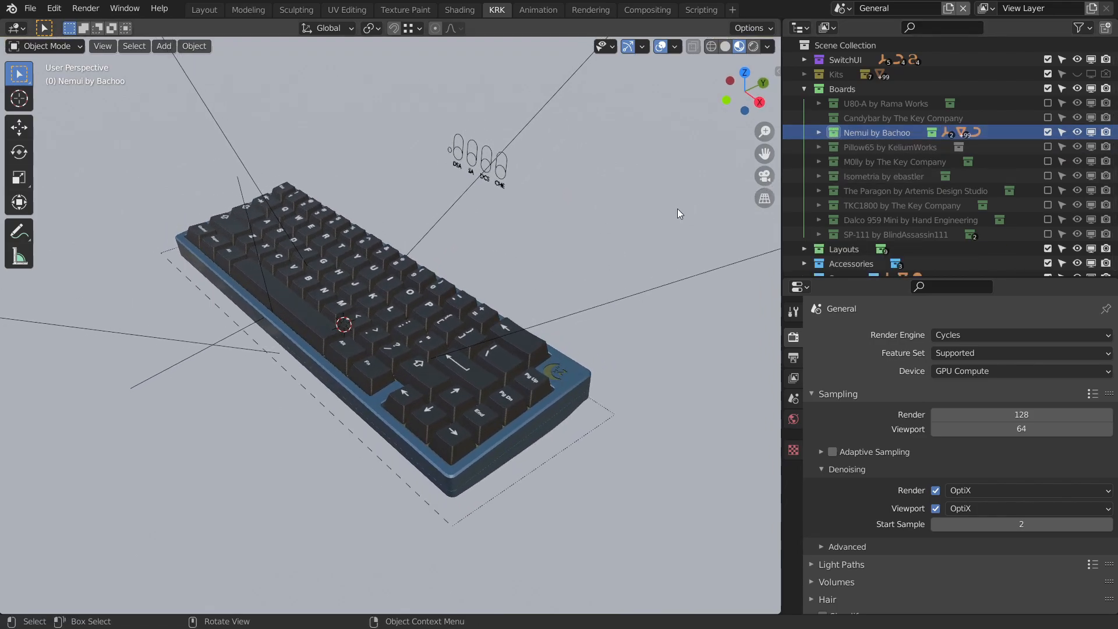
{"action": "middle_click_drag", "start_coordinate": [681, 187], "coordinate": [650, 174]}
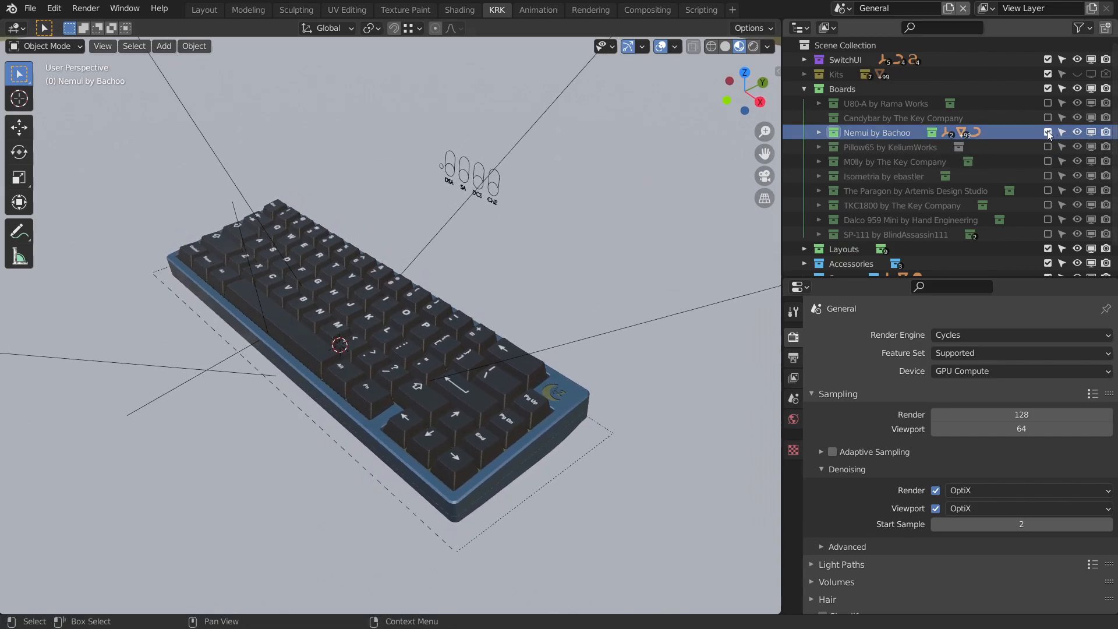
{"action": "left_click", "coordinate": [1048, 132]}
{"action": "middle_click_drag", "start_coordinate": [640, 251], "coordinate": [578, 264]}
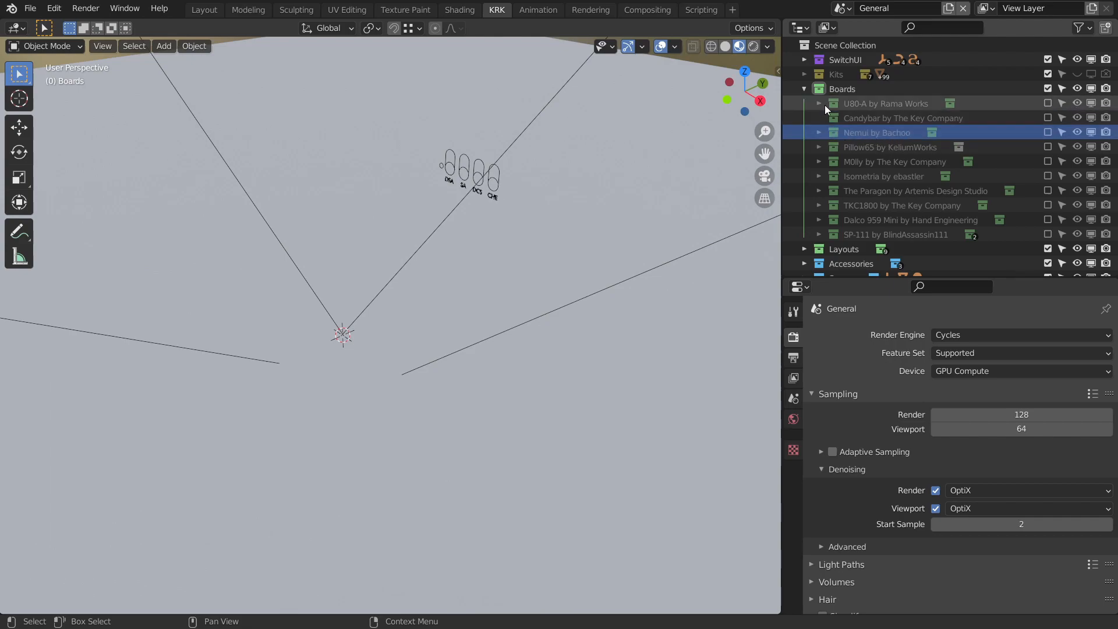
Add a Plain Axes empty at the world origin, directly in the Scene Collection.
{"action": "left_click", "coordinate": [805, 45]}
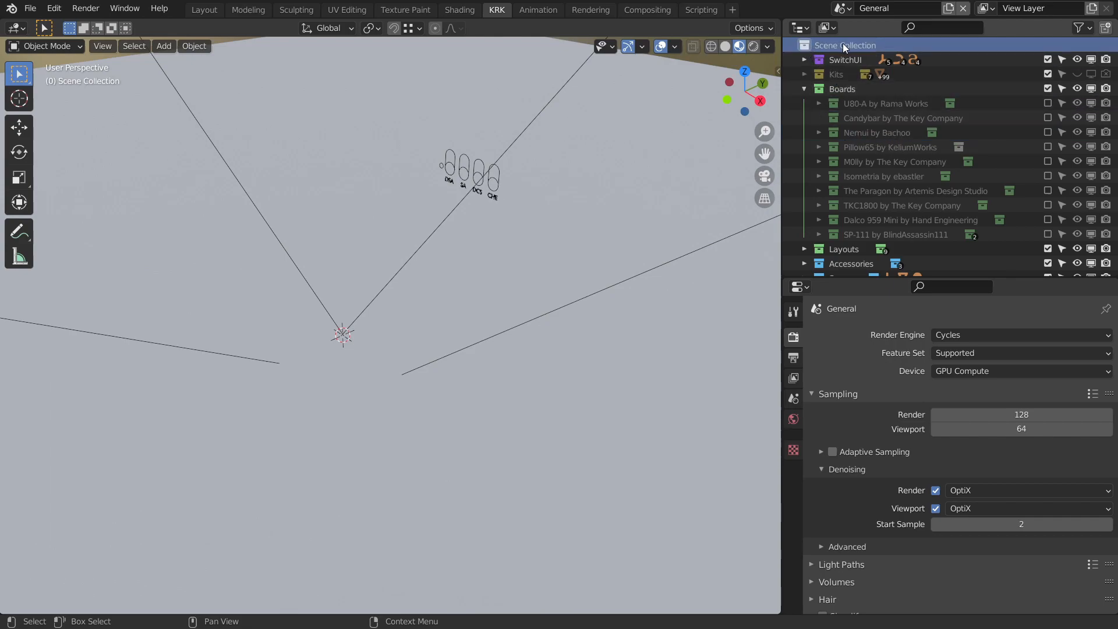
{"action": "middle_click_drag", "start_coordinate": [687, 227], "coordinate": [610, 227]}
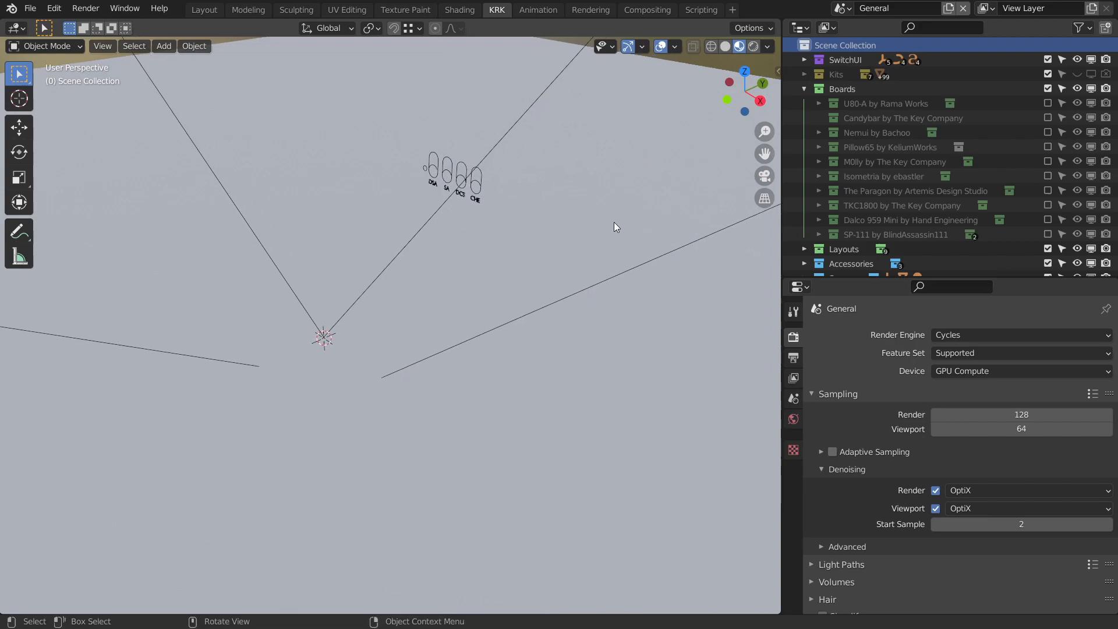
{"action": "key", "text": "shift+a"}
{"action": "mouse_move", "coordinate": [613, 224]}
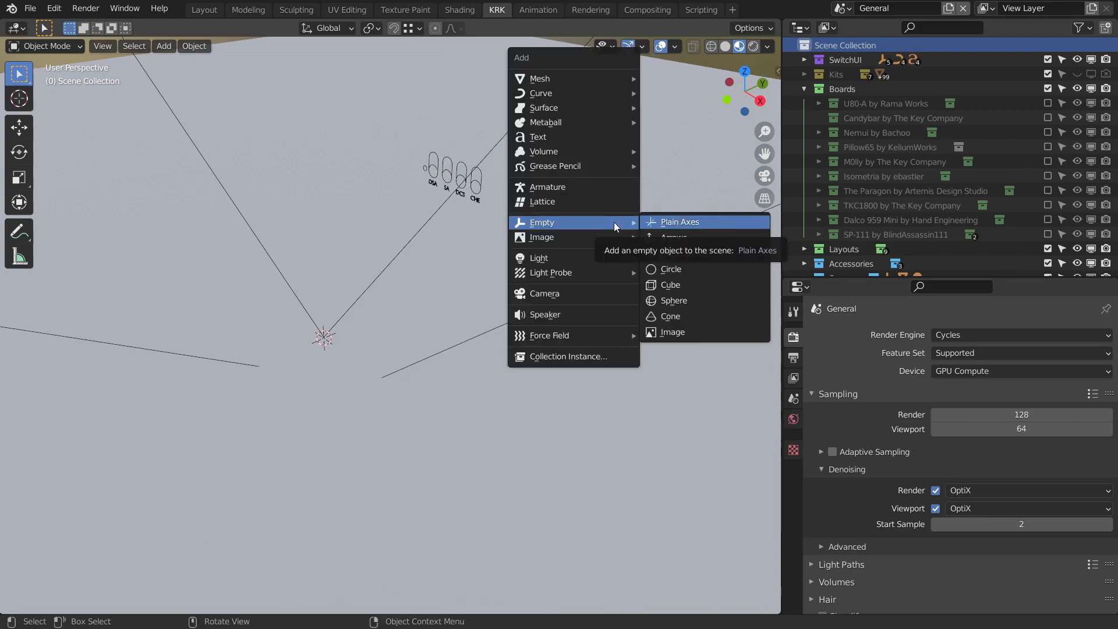
{"action": "left_click", "coordinate": [675, 222]}
{"action": "middle_click_drag", "start_coordinate": [570, 266], "coordinate": [540, 245]}
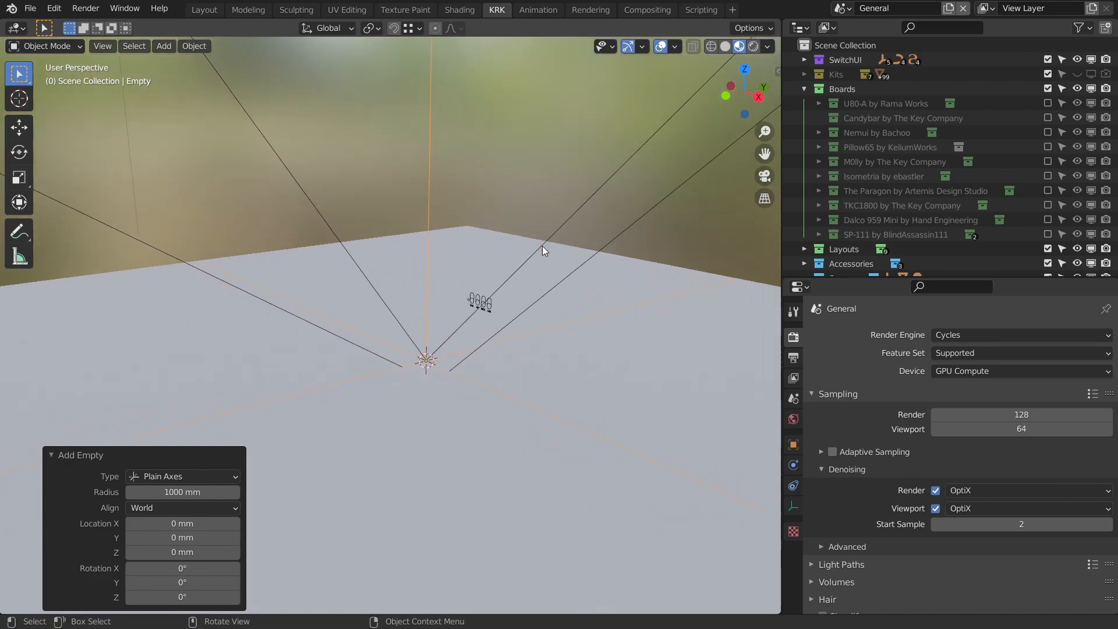
Set the empty's display size to 100 mm.
{"action": "left_click", "coordinate": [793, 506]}
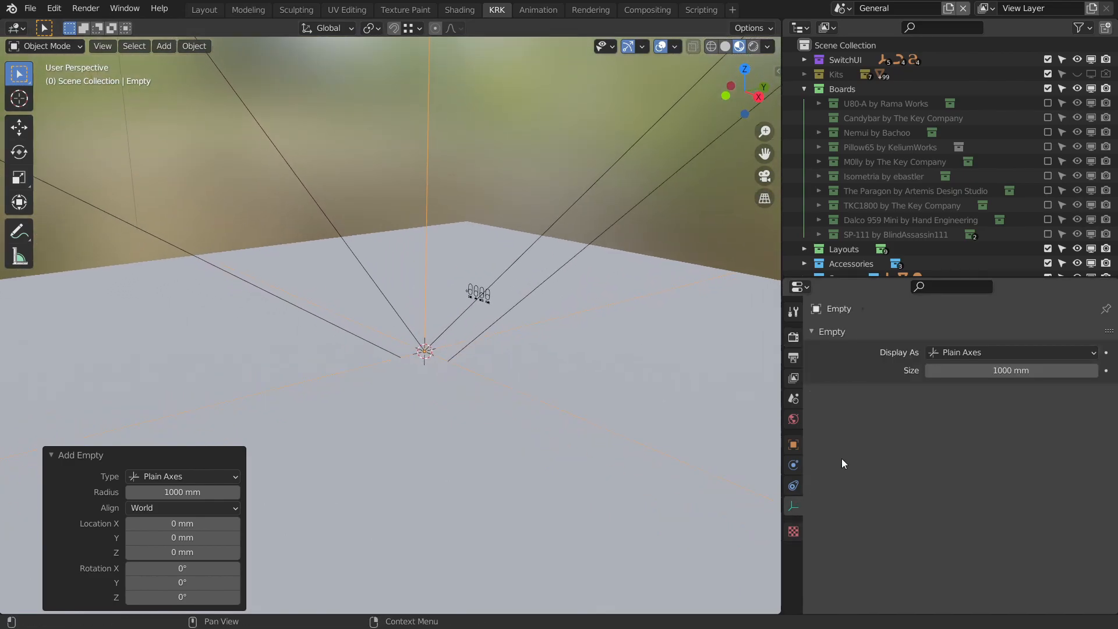
{"action": "left_click", "coordinate": [980, 370]}
{"action": "type", "text": "100"}
{"action": "key", "text": "Return"}
{"action": "middle_click_drag", "start_coordinate": [714, 364], "coordinate": [463, 318]}
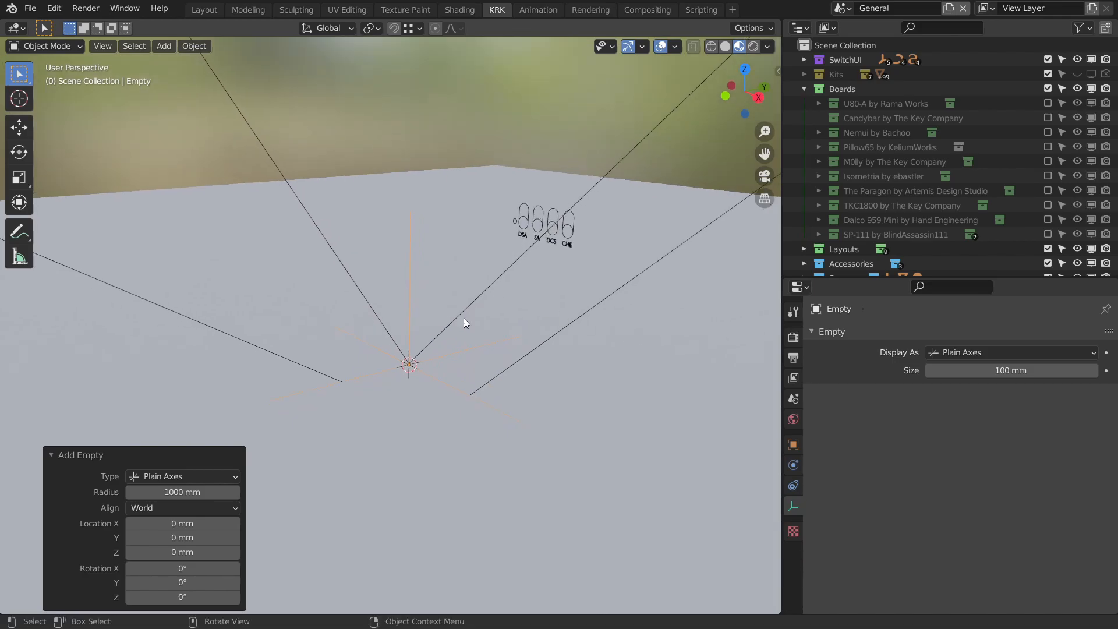
Set the empty's instancing type to Collection in its object properties.
{"action": "left_click", "coordinate": [793, 443]}
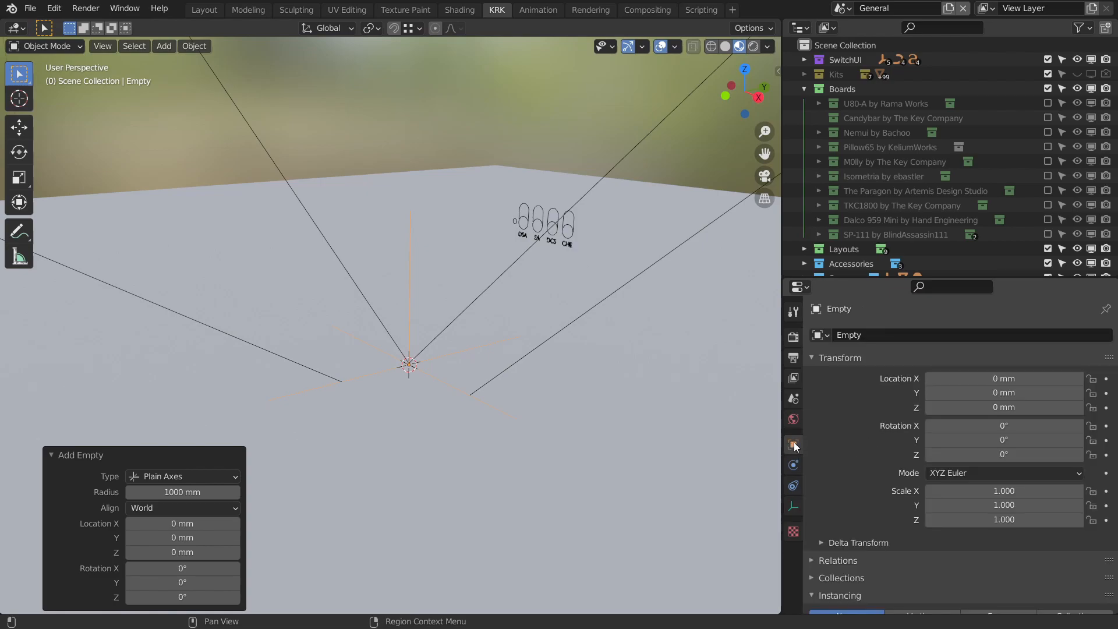
{"action": "scroll", "coordinate": [841, 447], "scroll_direction": "down", "scroll_amount": 5}
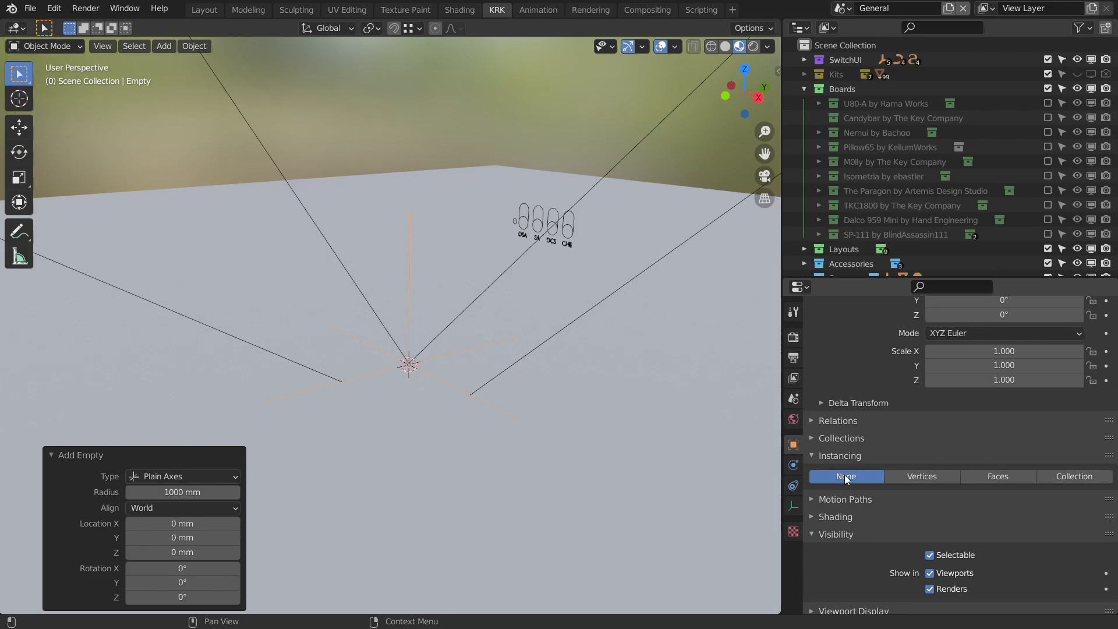
{"action": "left_click", "coordinate": [1067, 474]}
{"action": "middle_click_drag", "start_coordinate": [653, 356], "coordinate": [423, 300]}
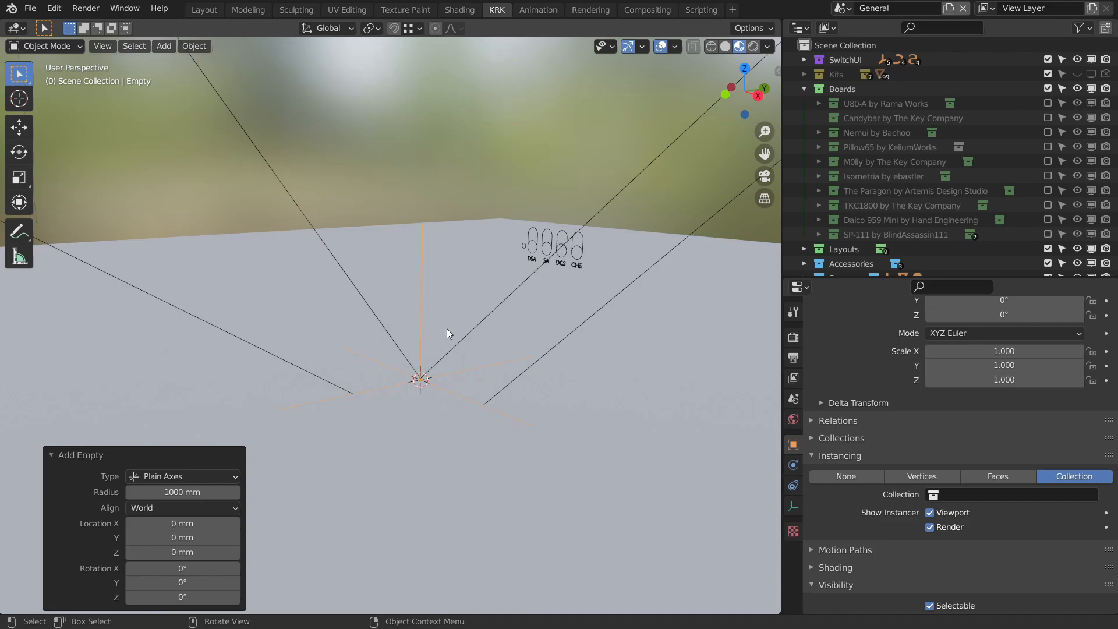
Set the empty's instanced collection to Nemui by Bachoo.
{"action": "middle_click_drag", "start_coordinate": [488, 303], "coordinate": [495, 319]}
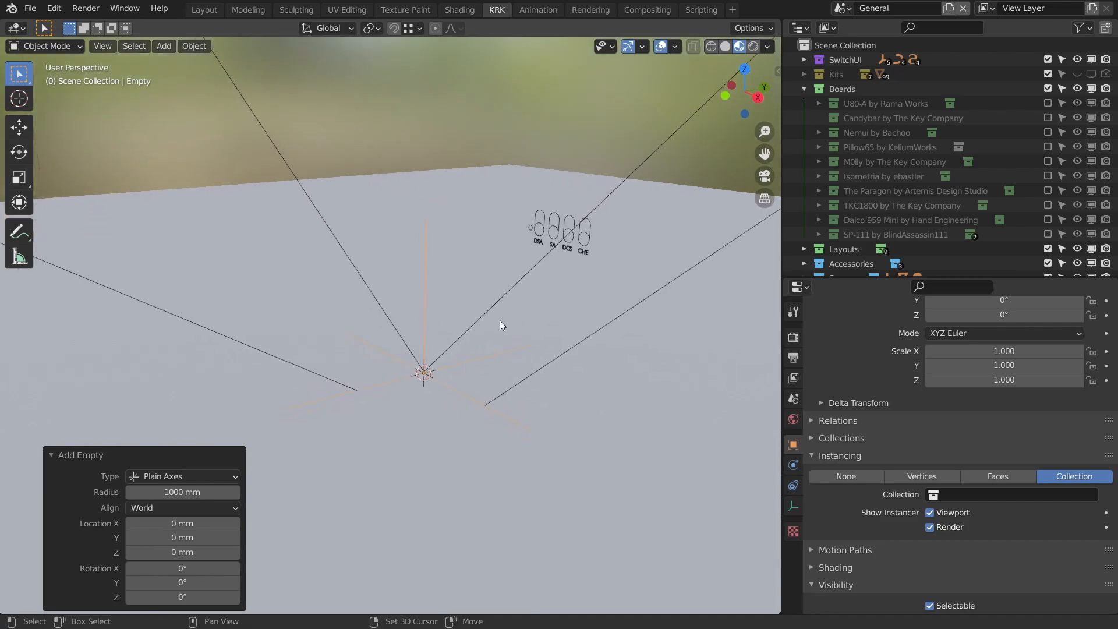
{"action": "left_click", "coordinate": [937, 495]}
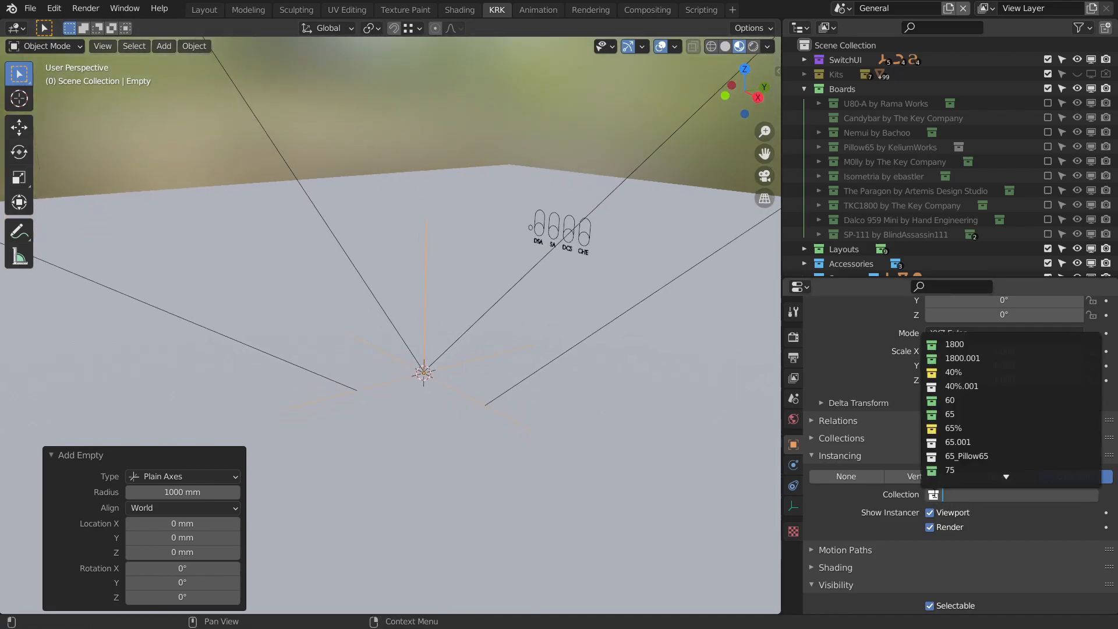
{"action": "type", "text": "nemui"}
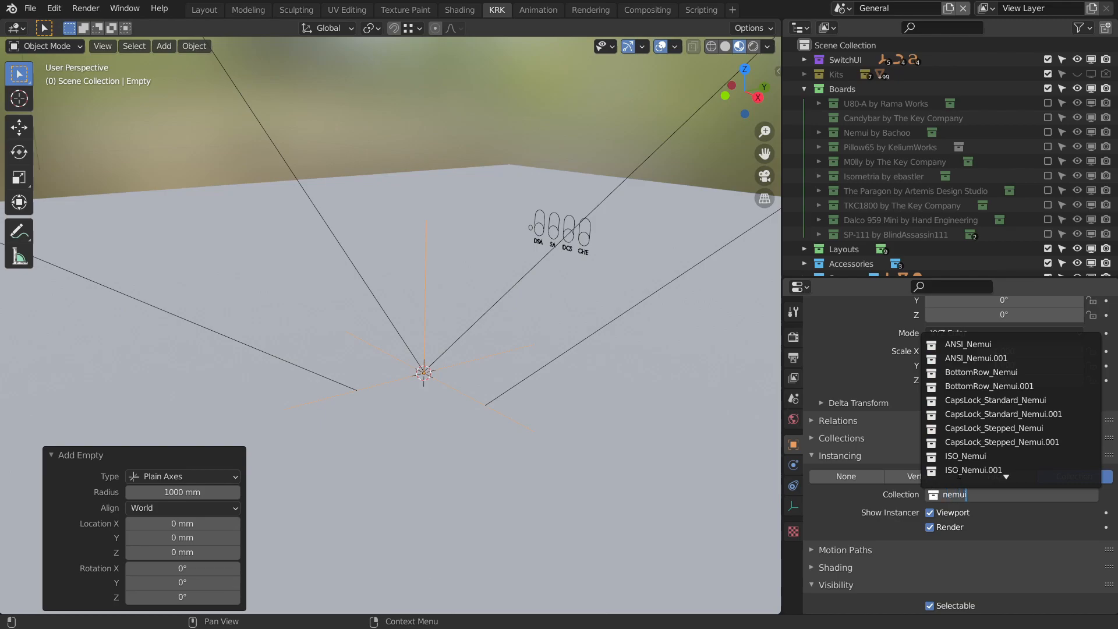
{"action": "scroll", "coordinate": [1013, 400], "scroll_direction": "down", "scroll_amount": 8}
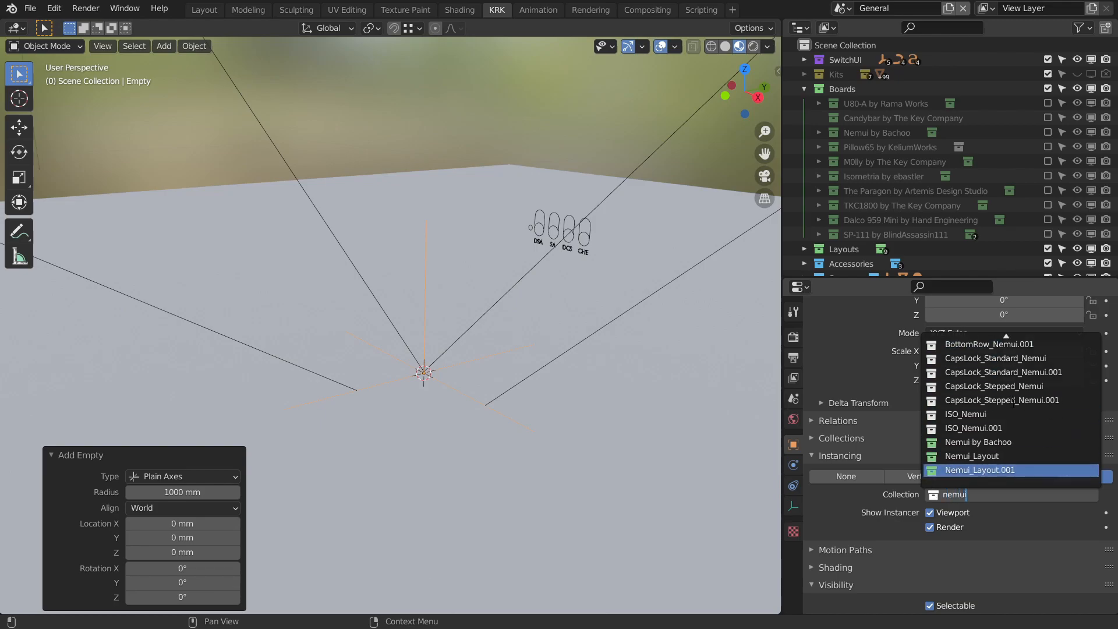
{"action": "left_click", "coordinate": [977, 442]}
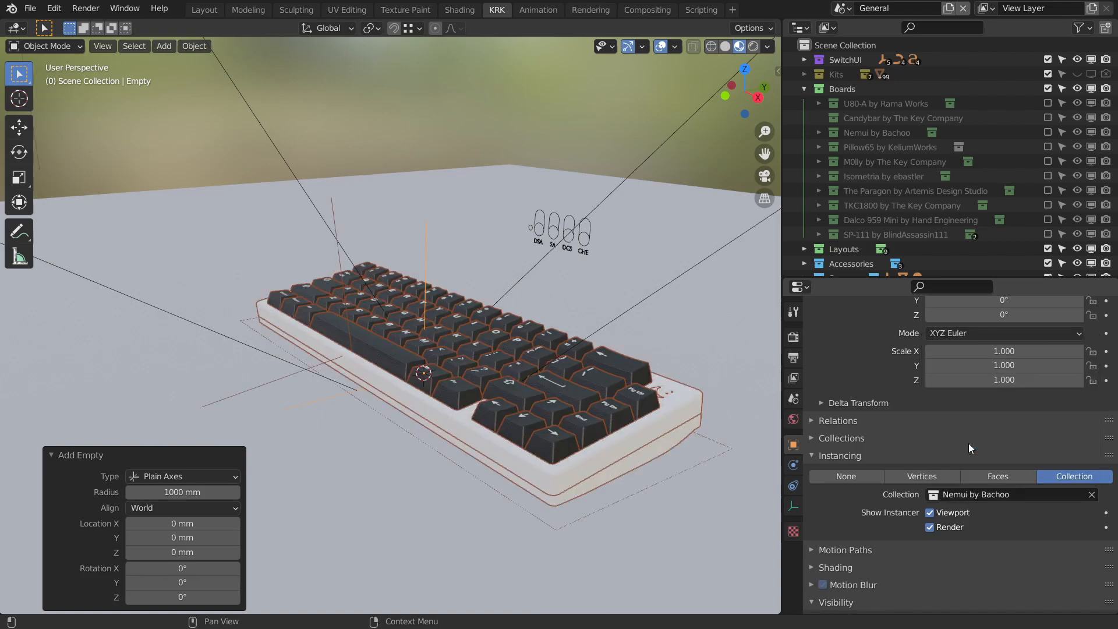
Examine the instanced board, briefly include the Nemui by Bachoo collection in the view layer to check its contents, and exclude it again.
{"action": "middle_click_drag", "start_coordinate": [641, 383], "coordinate": [609, 343]}
{"action": "scroll", "coordinate": [612, 358], "scroll_direction": "down", "scroll_amount": 4}
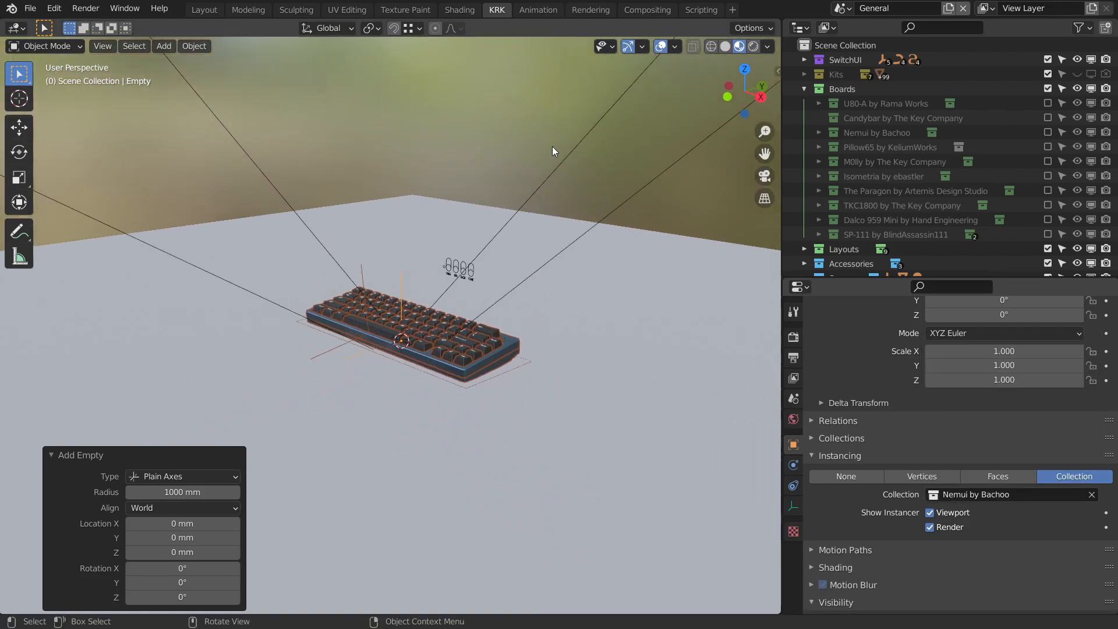
{"action": "middle_click_drag", "start_coordinate": [531, 141], "coordinate": [505, 316]}
{"action": "scroll", "coordinate": [496, 350], "scroll_direction": "up", "scroll_amount": 5}
{"action": "middle_click_drag", "start_coordinate": [592, 354], "coordinate": [505, 295]}
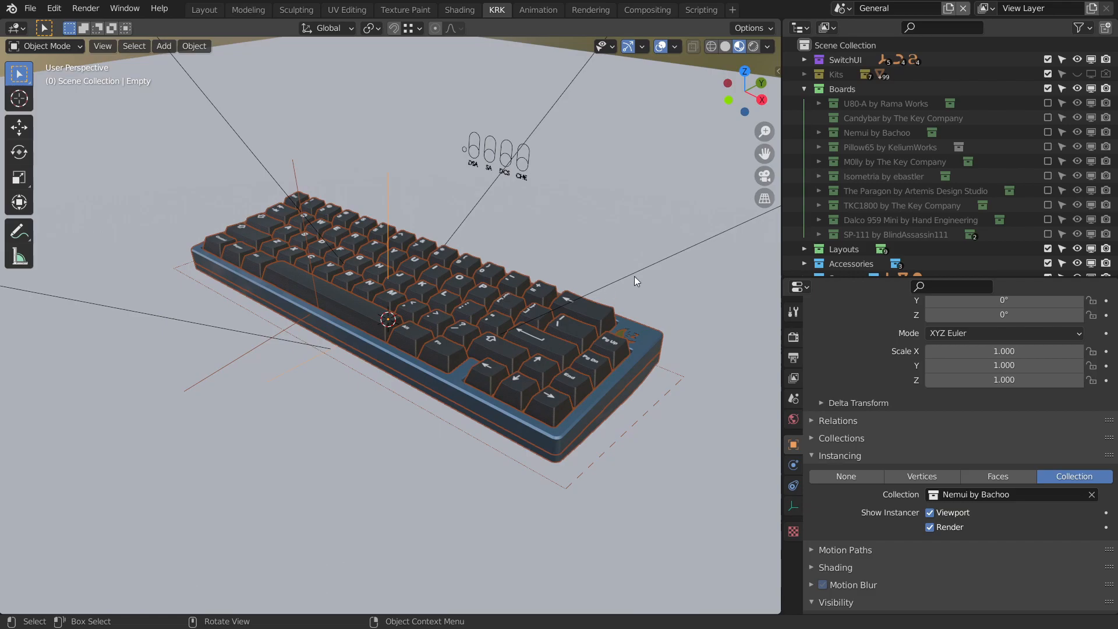
{"action": "left_click", "coordinate": [1047, 133]}
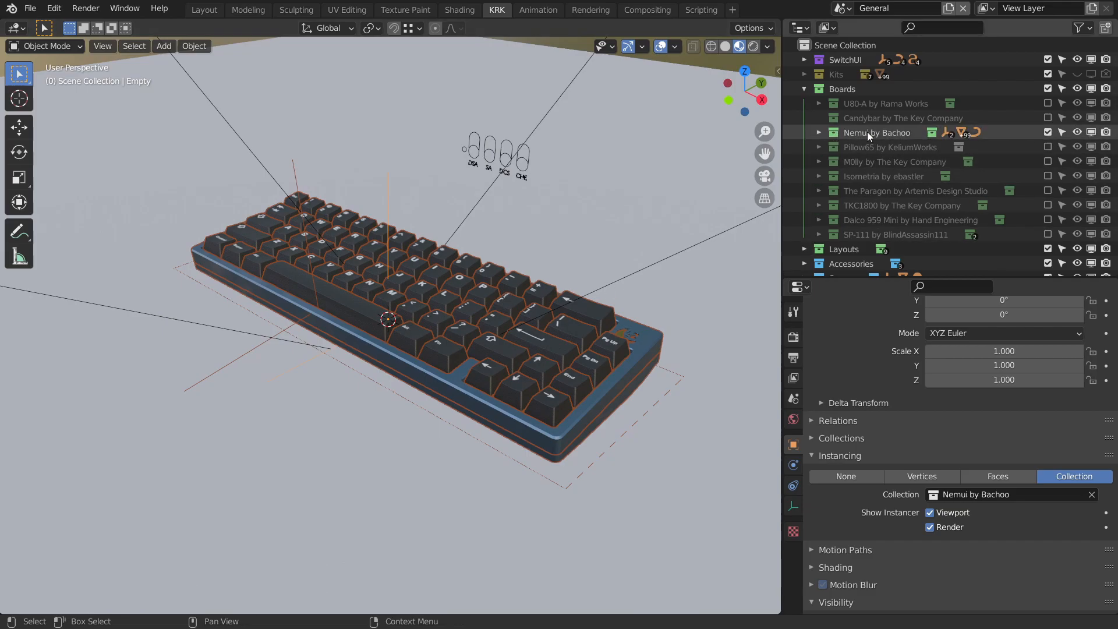
{"action": "left_click", "coordinate": [819, 132]}
{"action": "left_click", "coordinate": [819, 132]}
{"action": "left_click", "coordinate": [1047, 133]}
Make a linked duplicate of the board's empty and place it about 169 mm away along Y.
{"action": "middle_click_drag", "start_coordinate": [527, 240], "coordinate": [653, 244]}
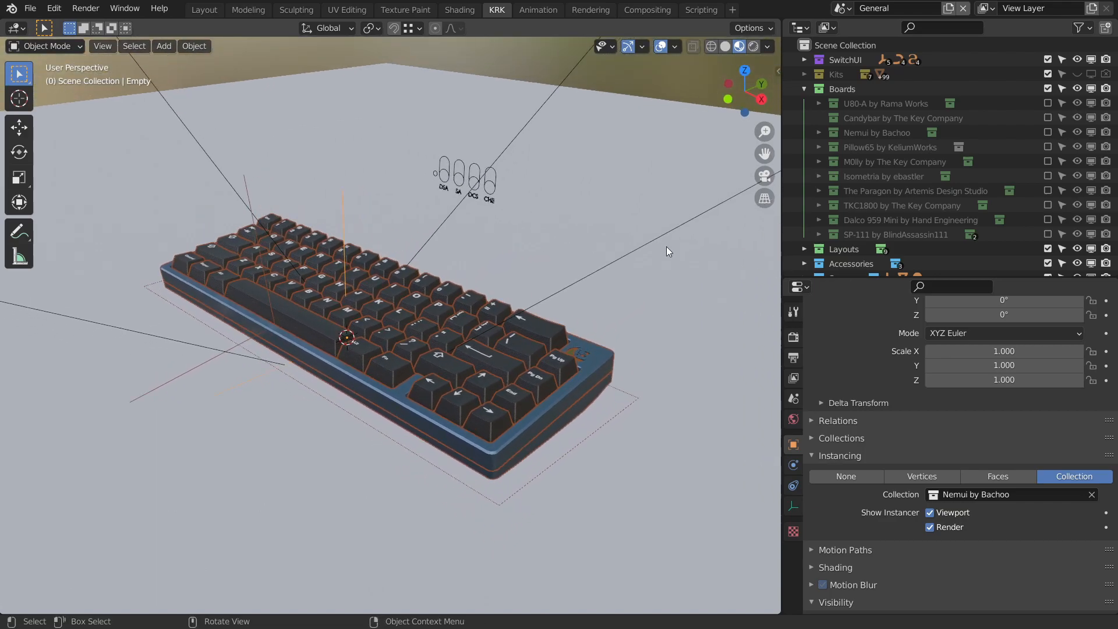
{"action": "key", "text": "shift+d"}
{"action": "key", "text": "y"}
{"action": "left_click", "coordinate": [54, 133]}
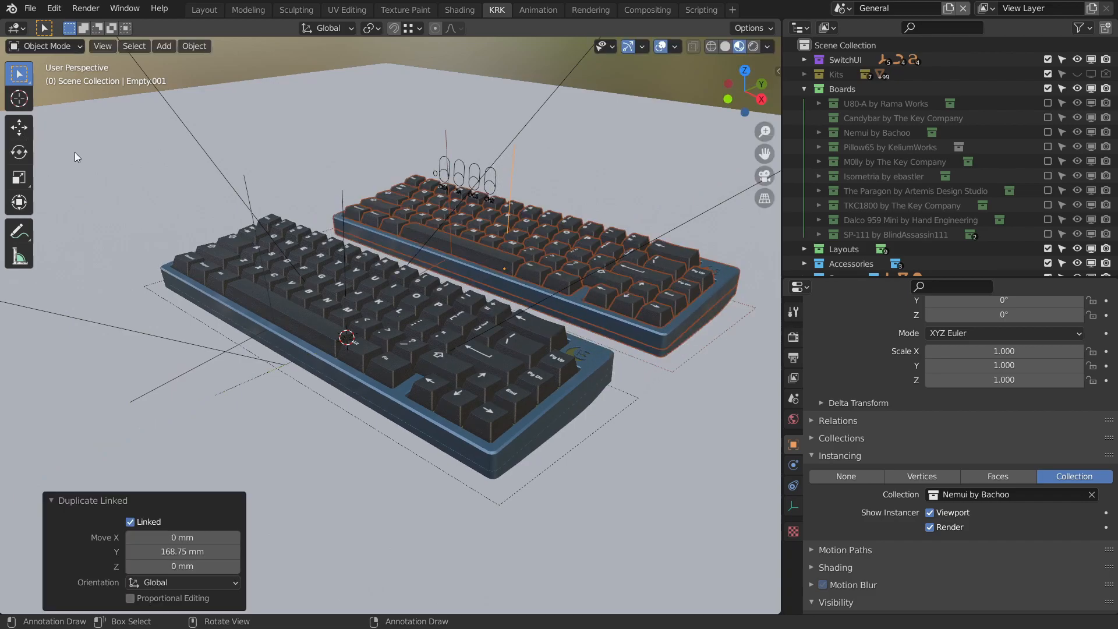
Raise the duplicated board about 69 mm along Z.
{"action": "middle_click_drag", "start_coordinate": [515, 258], "coordinate": [422, 329]}
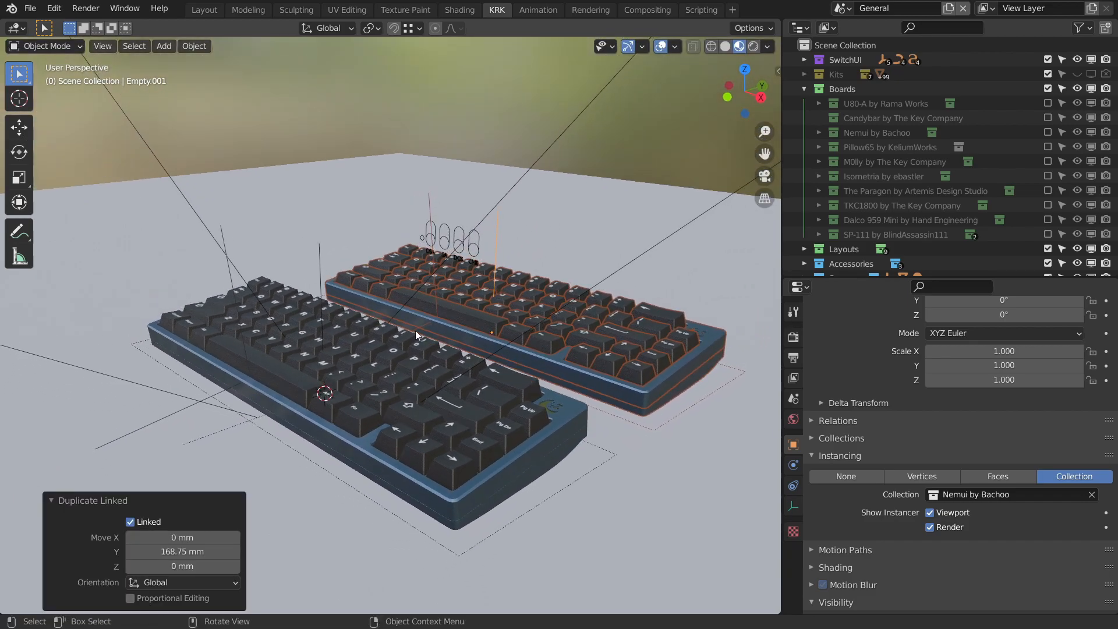
{"action": "scroll", "coordinate": [466, 303], "scroll_direction": "down", "scroll_amount": 3}
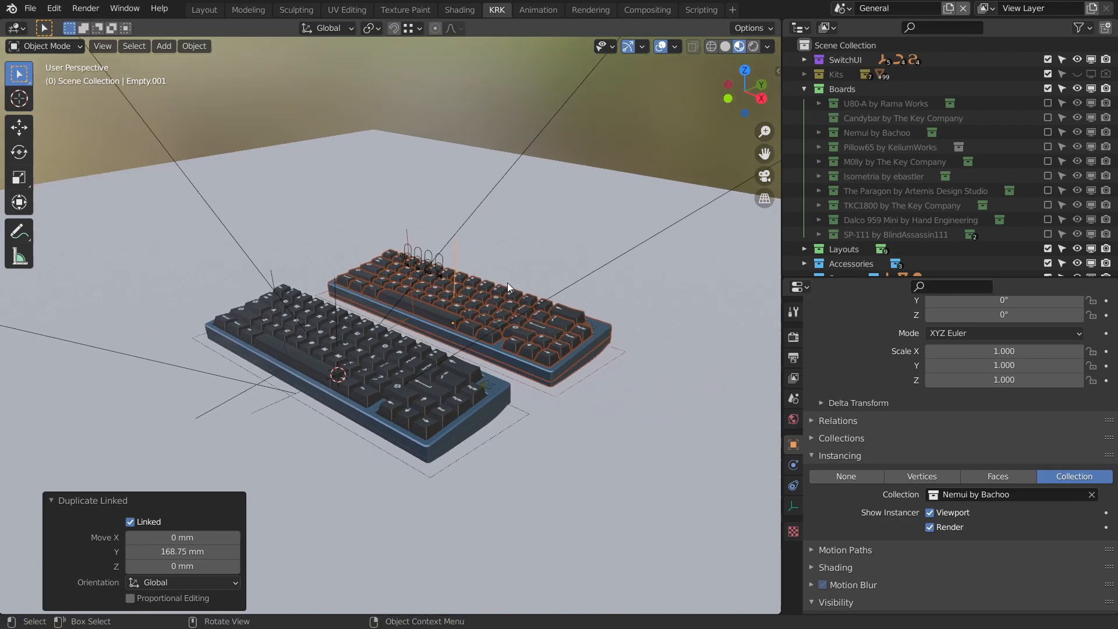
{"action": "key", "text": "g"}
{"action": "key", "text": "z"}
{"action": "left_click", "coordinate": [510, 226]}
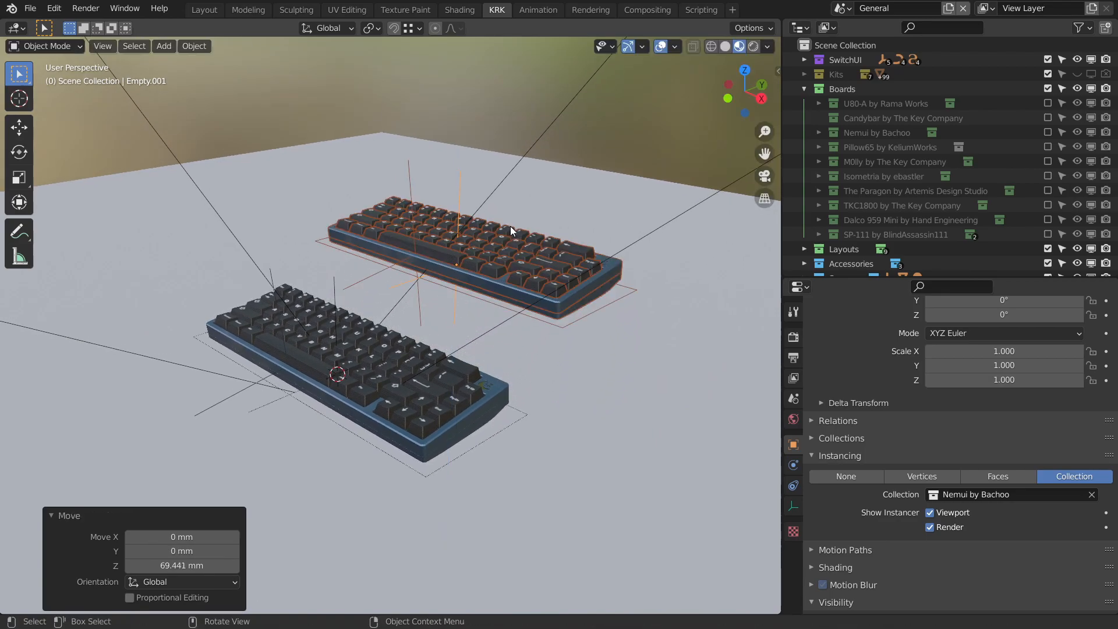
Display the duplicated board's transform values in the viewport and try scaling the board.
{"action": "scroll", "coordinate": [510, 232], "scroll_direction": "up", "scroll_amount": 4}
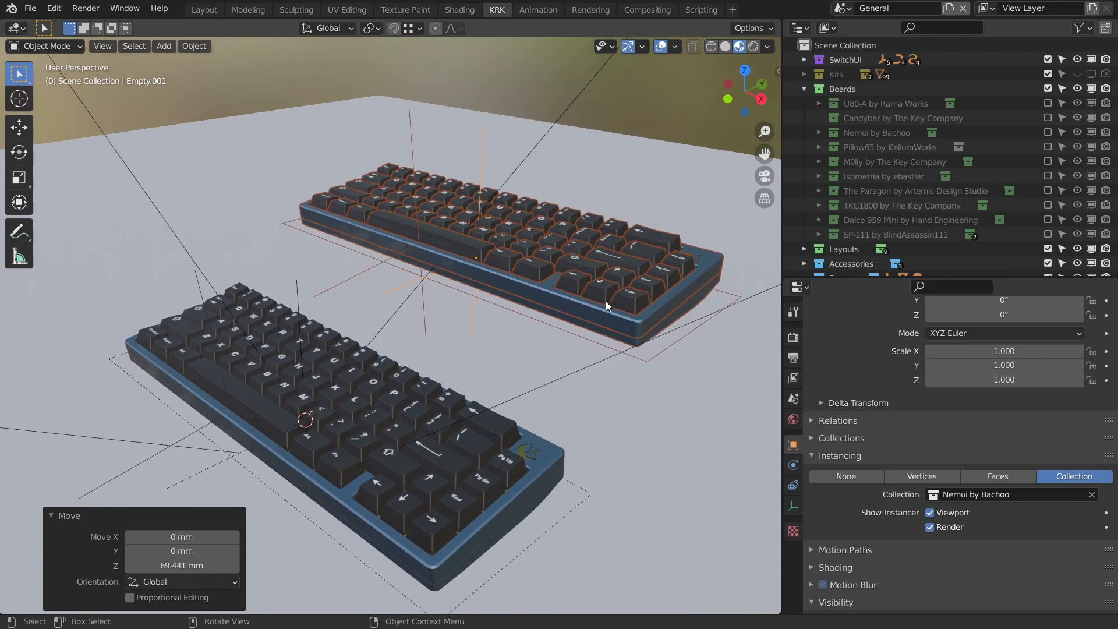
{"action": "scroll", "coordinate": [599, 292], "scroll_direction": "down", "scroll_amount": 3}
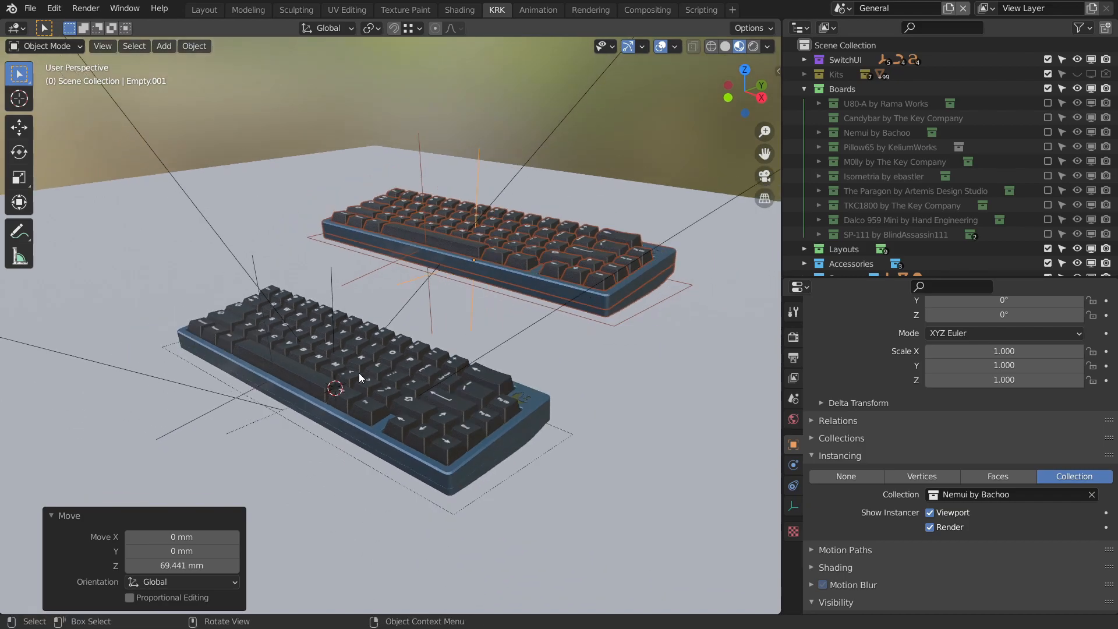
{"action": "mouse_move", "coordinate": [448, 348]}
{"action": "middle_mouse_down"}
{"action": "mouse_move", "coordinate": [480, 365]}
{"action": "mouse_move", "coordinate": [462, 334]}
{"action": "middle_mouse_up"}
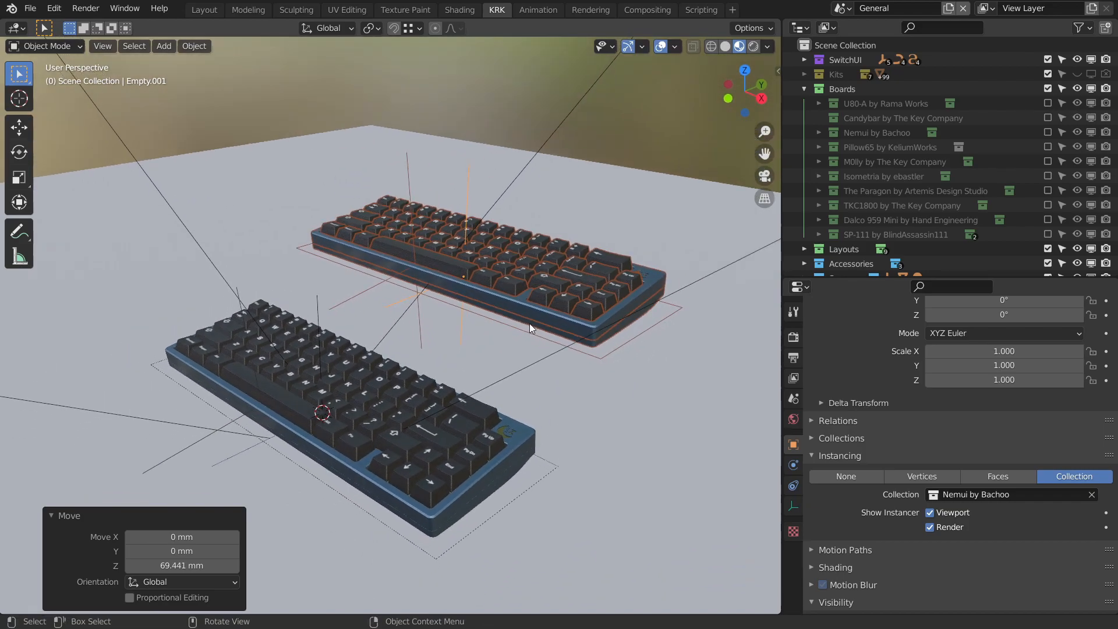
{"action": "key", "text": "n"}
{"action": "left_click", "coordinate": [773, 73]}
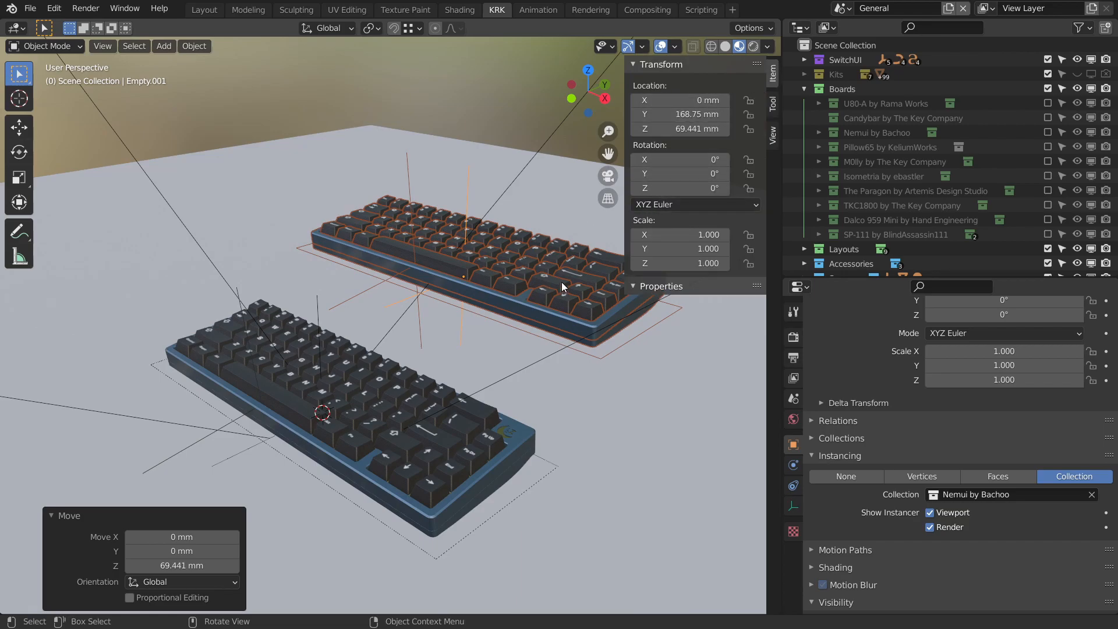
{"action": "key", "text": "s"}
{"action": "right_click", "coordinate": [629, 317]}
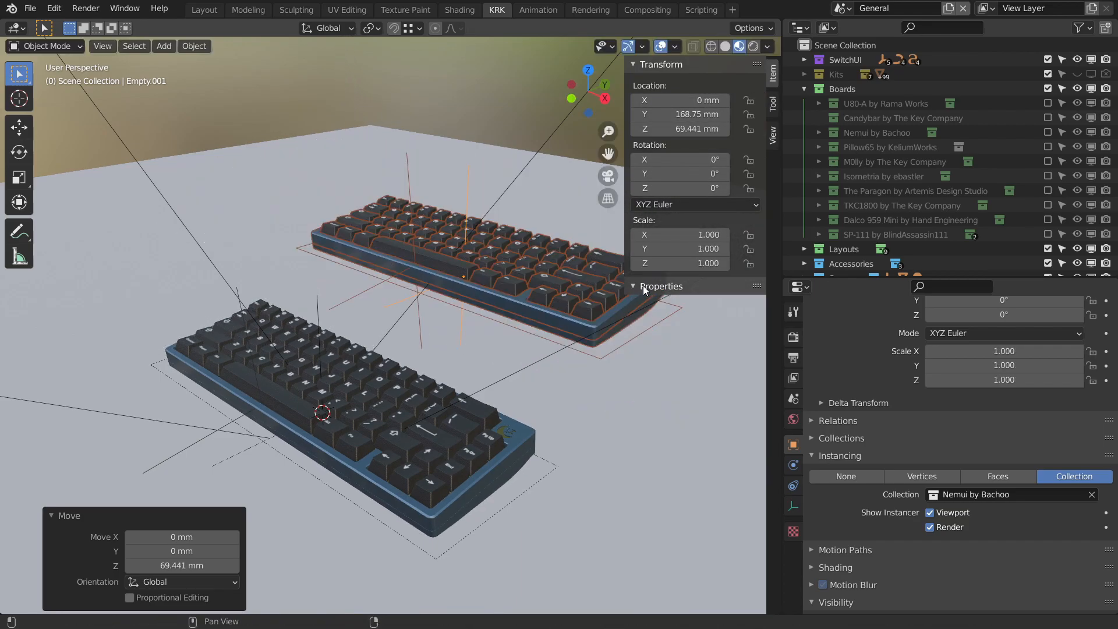
Rotate the duplicated board with Trackball by about 64.2° and -32.7°, and raise it about 84.6 mm along Z.
{"action": "key", "text": "r"}
{"action": "key", "text": "r"}
{"action": "left_click", "coordinate": [601, 317]}
{"action": "mouse_move", "coordinate": [464, 327]}
{"action": "middle_mouse_down"}
{"action": "mouse_move", "coordinate": [494, 330]}
{"action": "mouse_move", "coordinate": [527, 289]}
{"action": "mouse_move", "coordinate": [522, 305]}
{"action": "mouse_move", "coordinate": [533, 302]}
{"action": "mouse_move", "coordinate": [521, 264]}
{"action": "mouse_move", "coordinate": [446, 320]}
{"action": "middle_mouse_up"}
{"action": "key", "text": "g"}
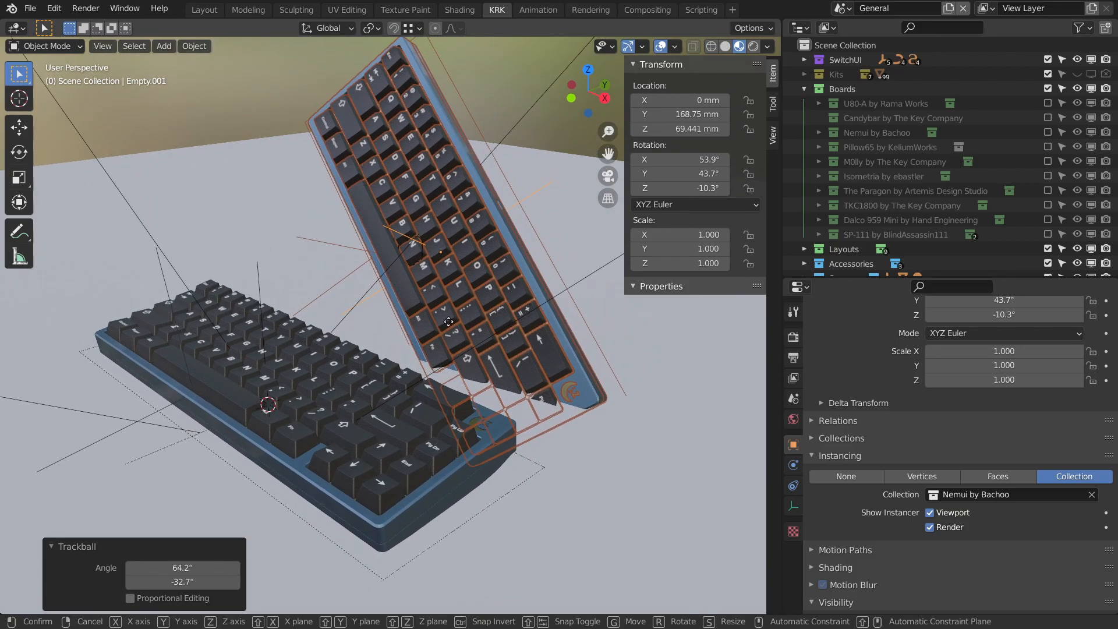
{"action": "key", "text": "z"}
{"action": "left_click", "coordinate": [449, 217]}
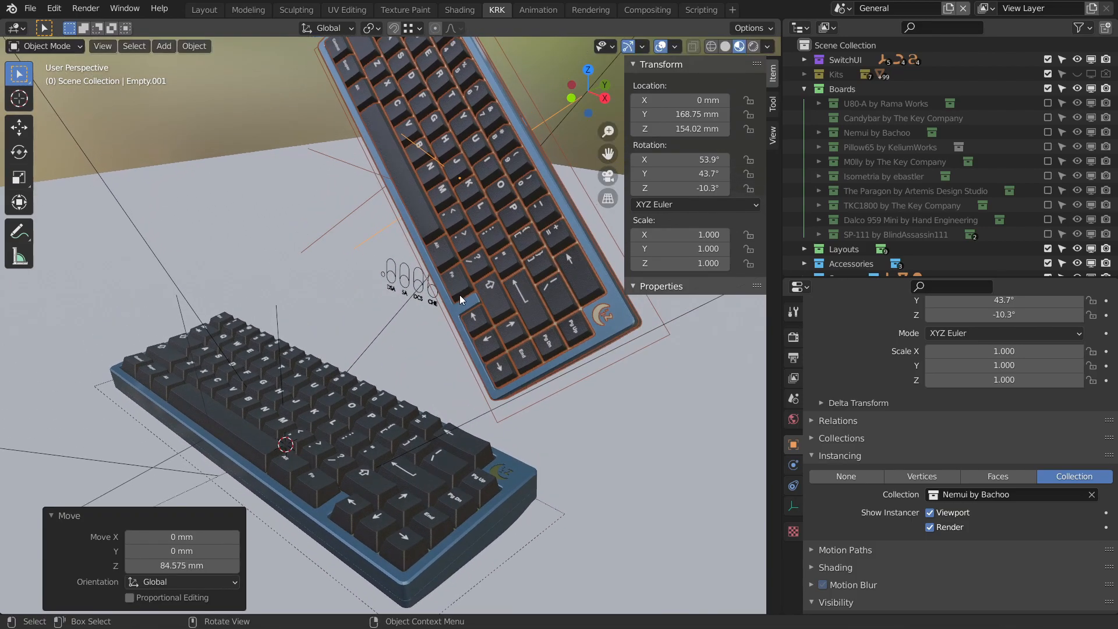
Rotate the original board with Trackball by about 73.3° and -47°, raise it about 185 mm along Z, and hide the viewport transform values.
{"action": "scroll", "coordinate": [459, 294], "scroll_direction": "down", "scroll_amount": 4}
{"action": "left_click", "coordinate": [351, 372]}
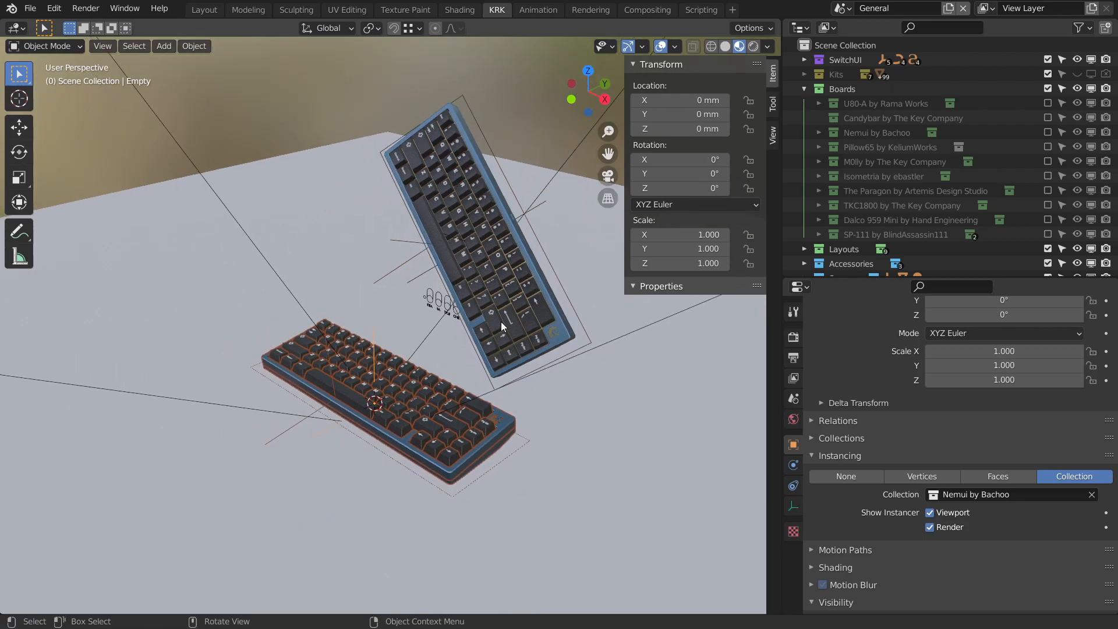
{"action": "key", "text": "r"}
{"action": "key", "text": "r"}
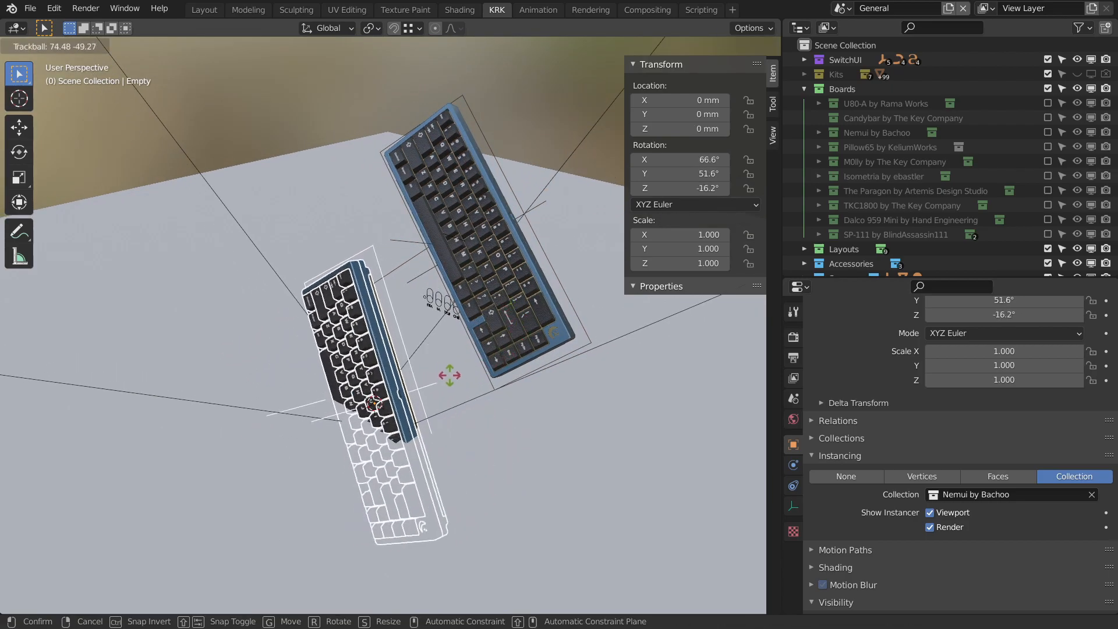
{"action": "left_click", "coordinate": [455, 376]}
{"action": "key", "text": "g"}
{"action": "key", "text": "z"}
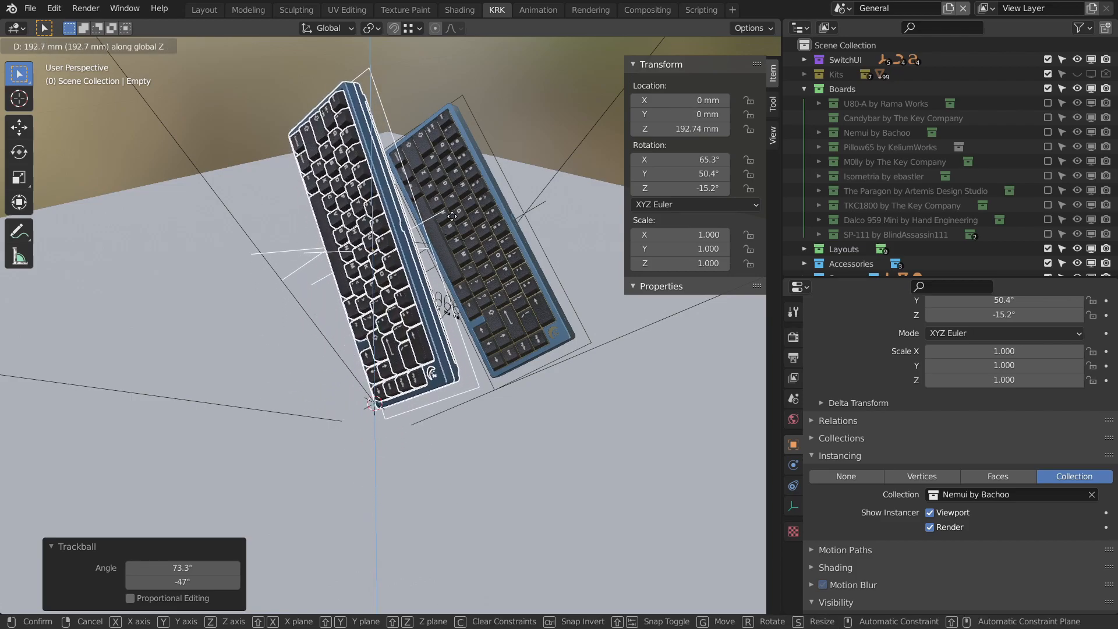
{"action": "left_click", "coordinate": [453, 224]}
{"action": "middle_click_drag", "start_coordinate": [457, 225], "coordinate": [519, 236]}
{"action": "key", "text": "n"}
In the Scene collection's Lights, exclude KitLighting from the view layer and include SingleOverhead instead.
{"action": "left_click", "coordinate": [804, 89]}
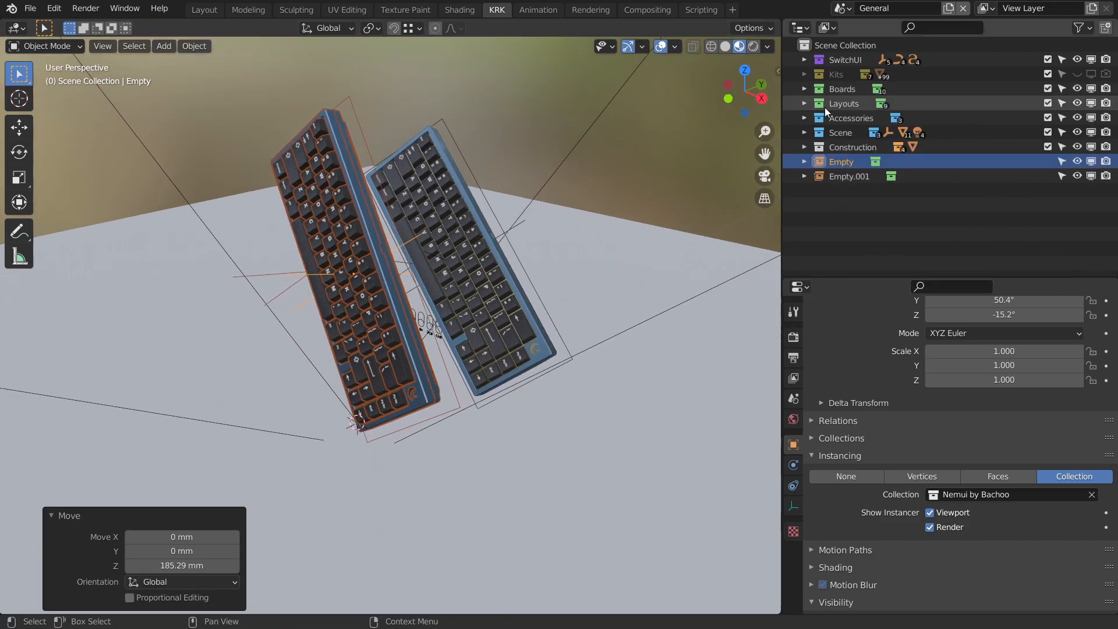
{"action": "left_click", "coordinate": [804, 133]}
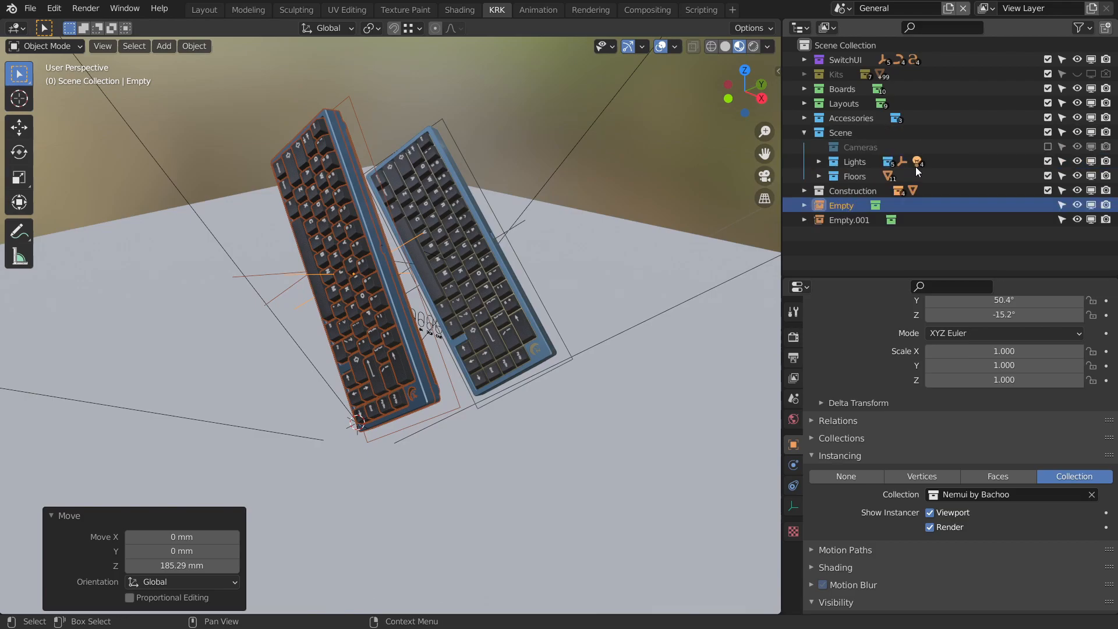
{"action": "left_click", "coordinate": [819, 162]}
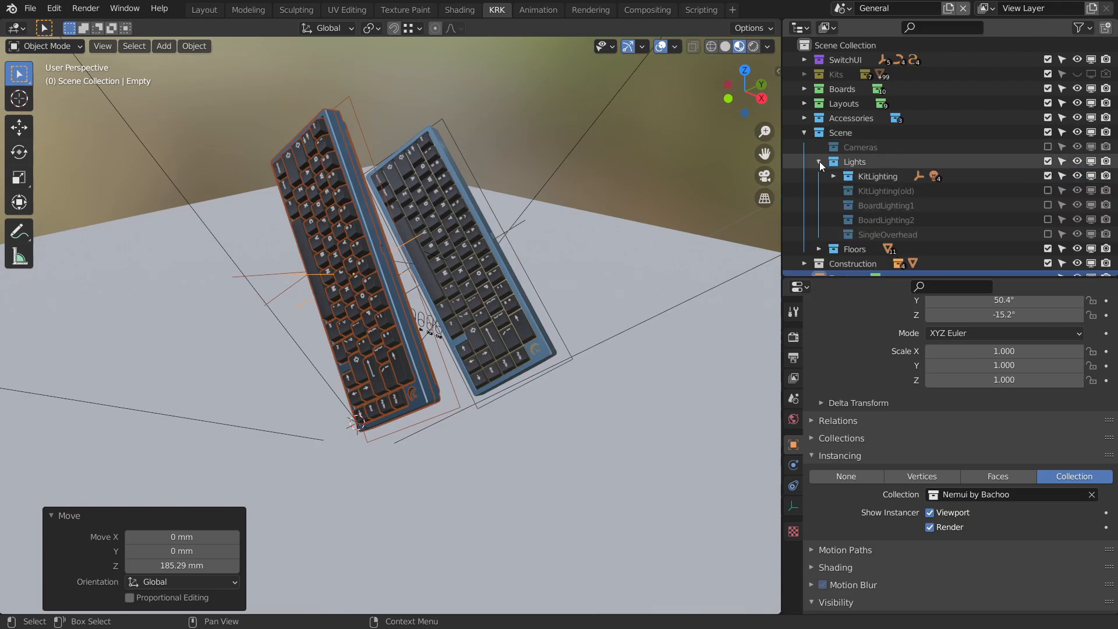
{"action": "left_click", "coordinate": [1047, 176]}
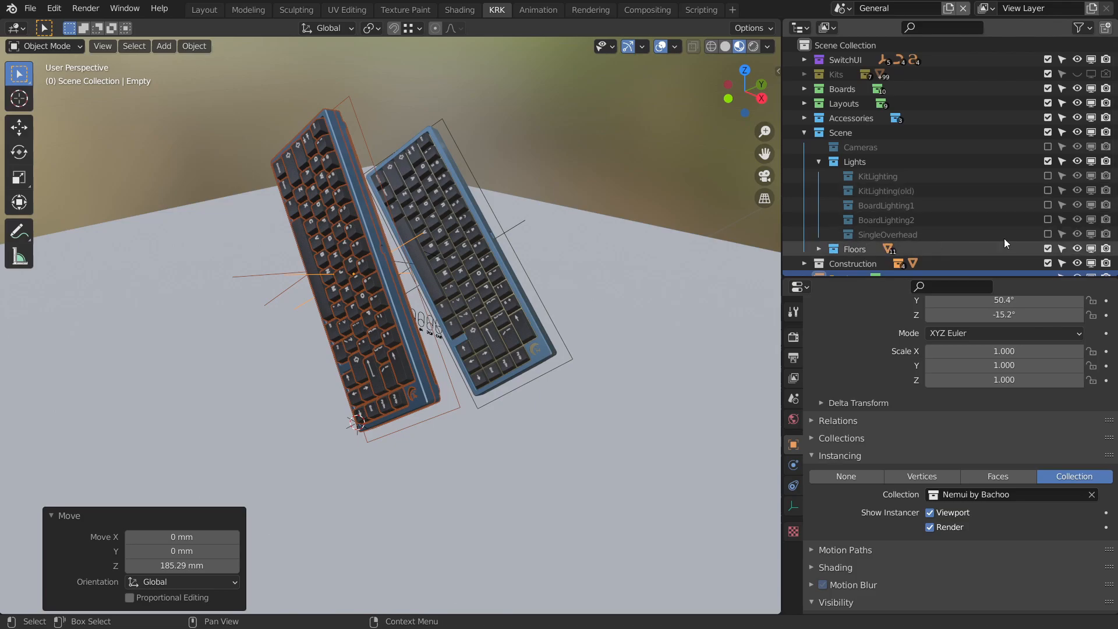
{"action": "left_click", "coordinate": [1047, 234]}
{"action": "middle_click_drag", "start_coordinate": [548, 319], "coordinate": [597, 310]}
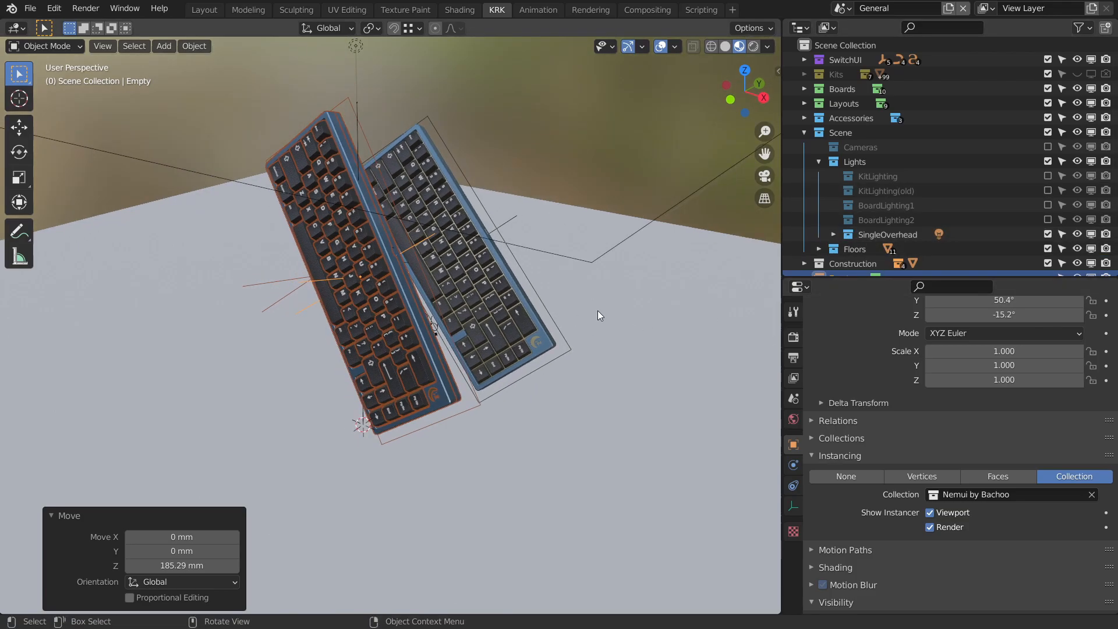
In the Floors collection, hide FloorLightGrey and show FloorWood5 in the viewport.
{"action": "left_click", "coordinate": [819, 249]}
{"action": "scroll", "coordinate": [844, 233], "scroll_direction": "down", "scroll_amount": 5}
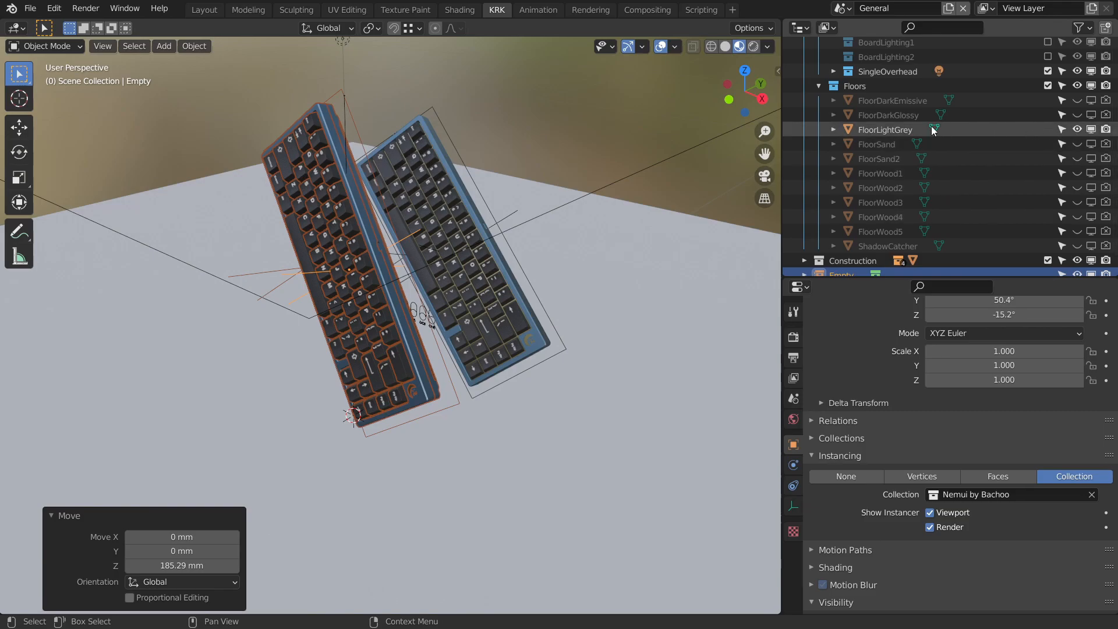
{"action": "left_click", "coordinate": [1077, 129]}
{"action": "middle_click_drag", "start_coordinate": [758, 246], "coordinate": [645, 204]}
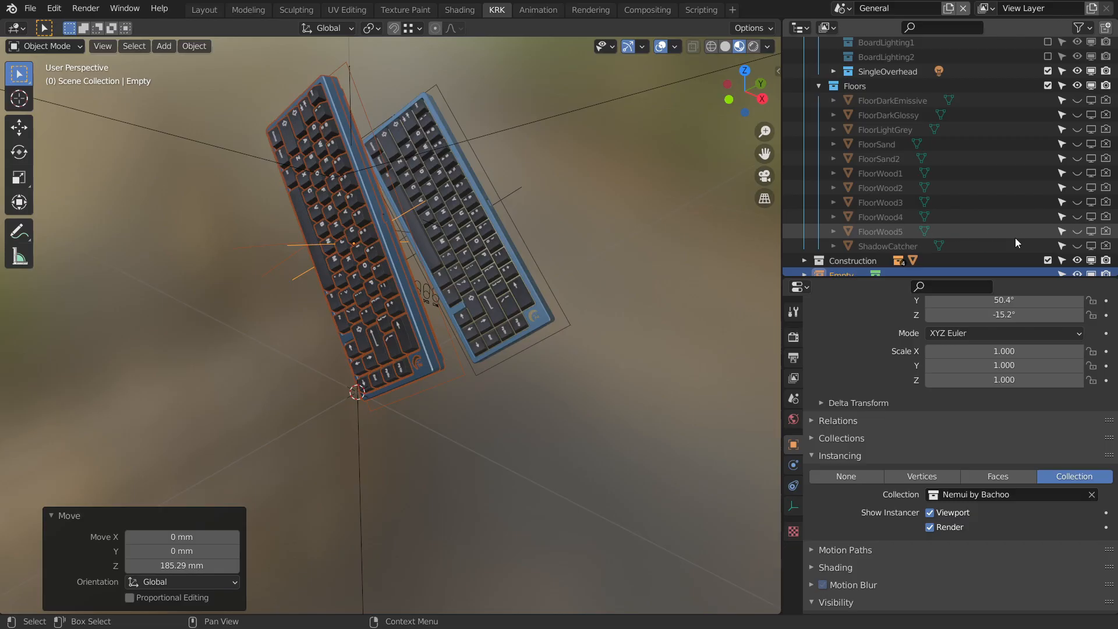
{"action": "left_click", "coordinate": [1076, 231]}
Lower the original board about 43 mm along Z towards the wooden floor.
{"action": "middle_click_drag", "start_coordinate": [603, 321], "coordinate": [585, 274]}
{"action": "scroll", "coordinate": [583, 288], "scroll_direction": "up", "scroll_amount": 4}
{"action": "scroll", "coordinate": [577, 296], "scroll_direction": "down", "scroll_amount": 4}
{"action": "middle_click_drag", "start_coordinate": [414, 166], "coordinate": [438, 205]}
{"action": "left_click", "coordinate": [377, 217]}
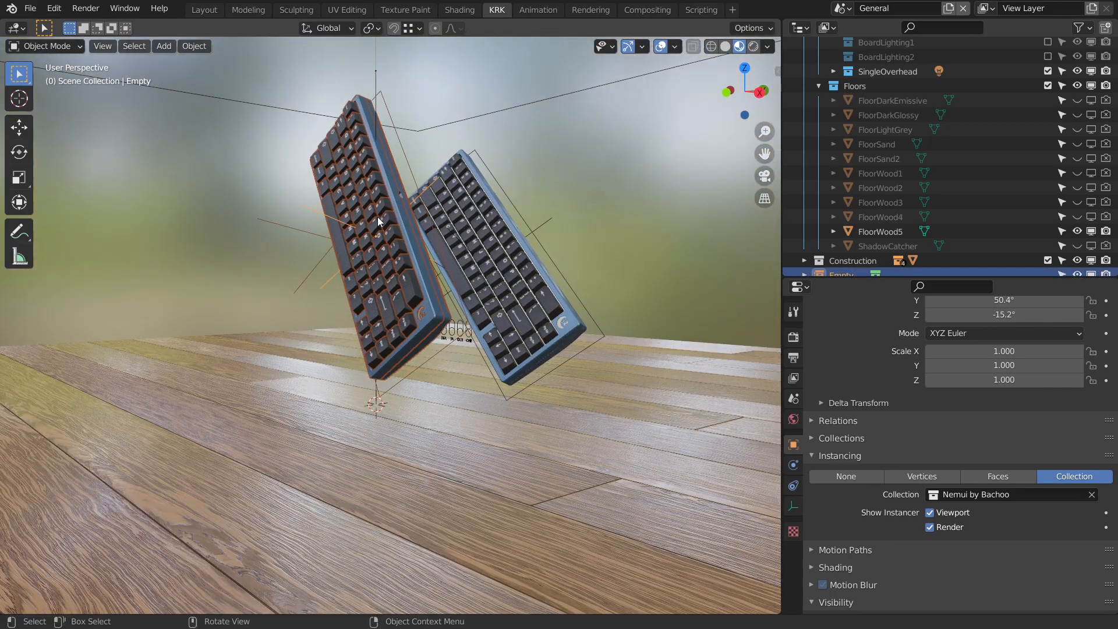
{"action": "key", "text": "g"}
{"action": "key", "text": "z"}
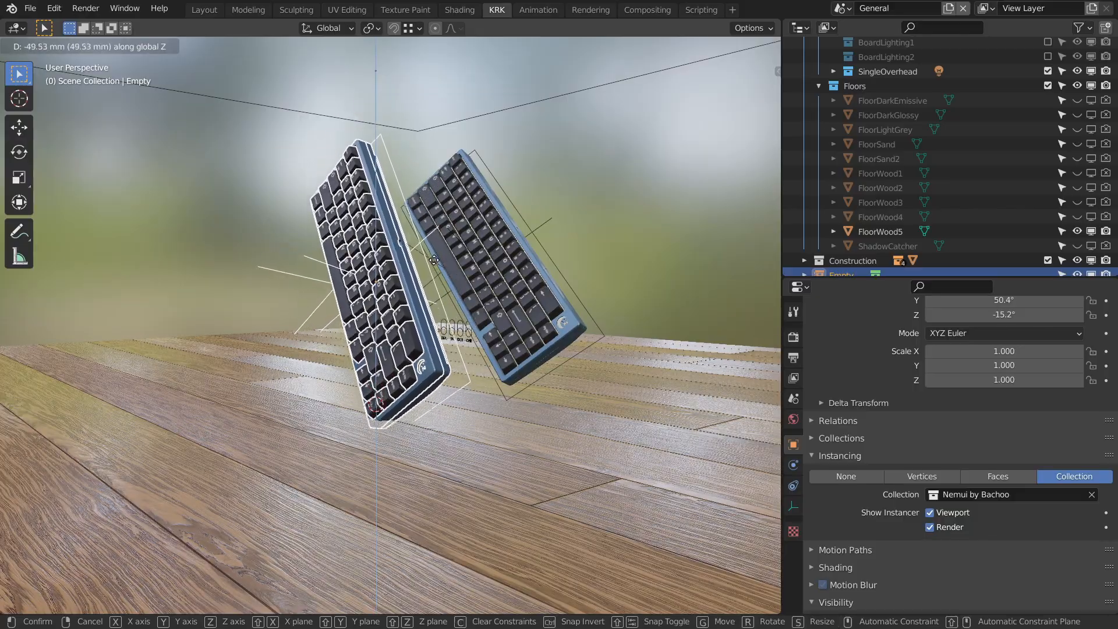
{"action": "left_click", "coordinate": [438, 246]}
Move the duplicated board freely upwards and closer to the original board.
{"action": "middle_click_drag", "start_coordinate": [439, 246], "coordinate": [487, 263]}
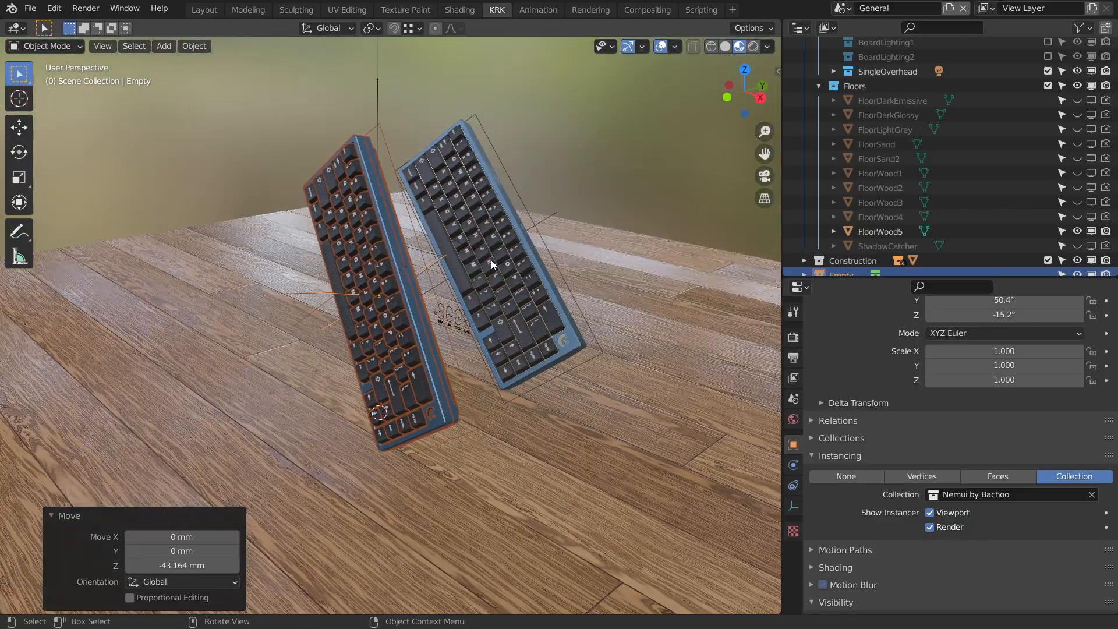
{"action": "left_click", "coordinate": [539, 253]}
{"action": "key", "text": "g"}
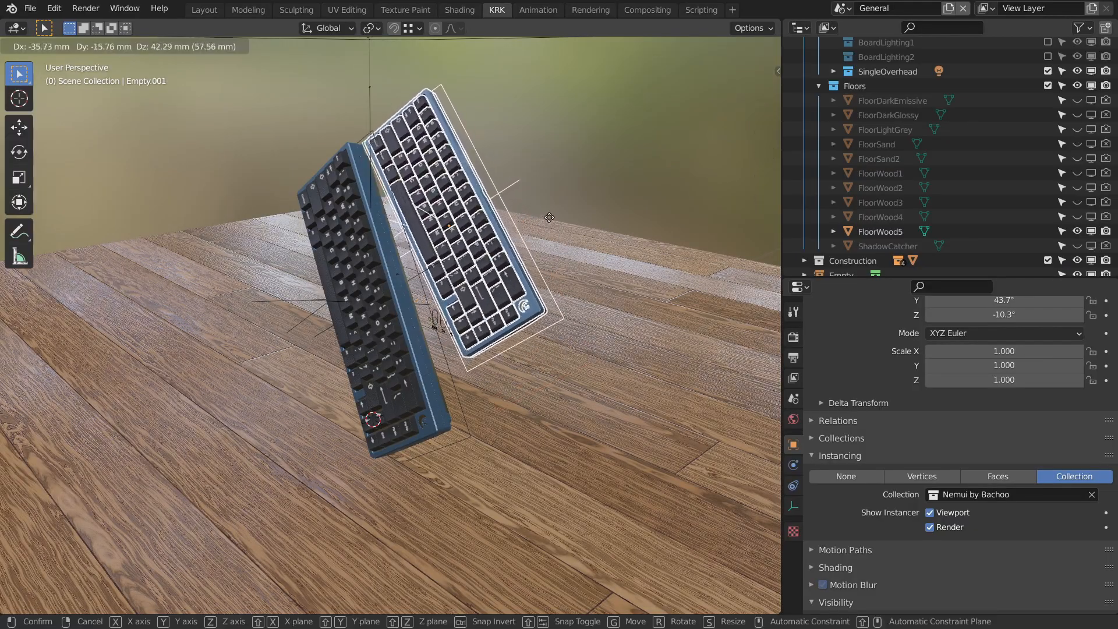
{"action": "left_click", "coordinate": [559, 219]}
Switch the viewport to rendered shading and select the original board in the front.
{"action": "mouse_move", "coordinate": [559, 219]}
{"action": "middle_mouse_down"}
{"action": "mouse_move", "coordinate": [584, 240]}
{"action": "mouse_move", "coordinate": [578, 232]}
{"action": "mouse_move", "coordinate": [553, 271]}
{"action": "middle_mouse_up"}
{"action": "key", "text": "z"}
{"action": "left_click", "coordinate": [547, 232]}
{"action": "middle_click_drag", "start_coordinate": [548, 232], "coordinate": [570, 229]}
{"action": "left_click", "coordinate": [436, 325]}
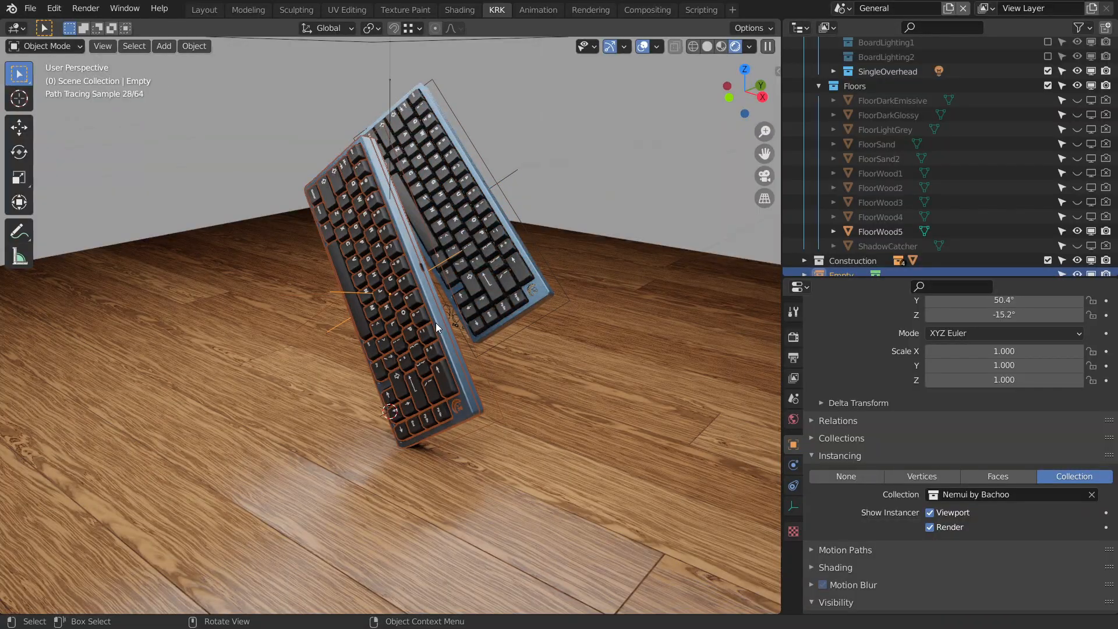
Raise the original board in the front about 12 mm along the Z axis.
{"action": "key", "text": "g"}
{"action": "key", "text": "z"}
{"action": "left_click", "coordinate": [432, 316]}
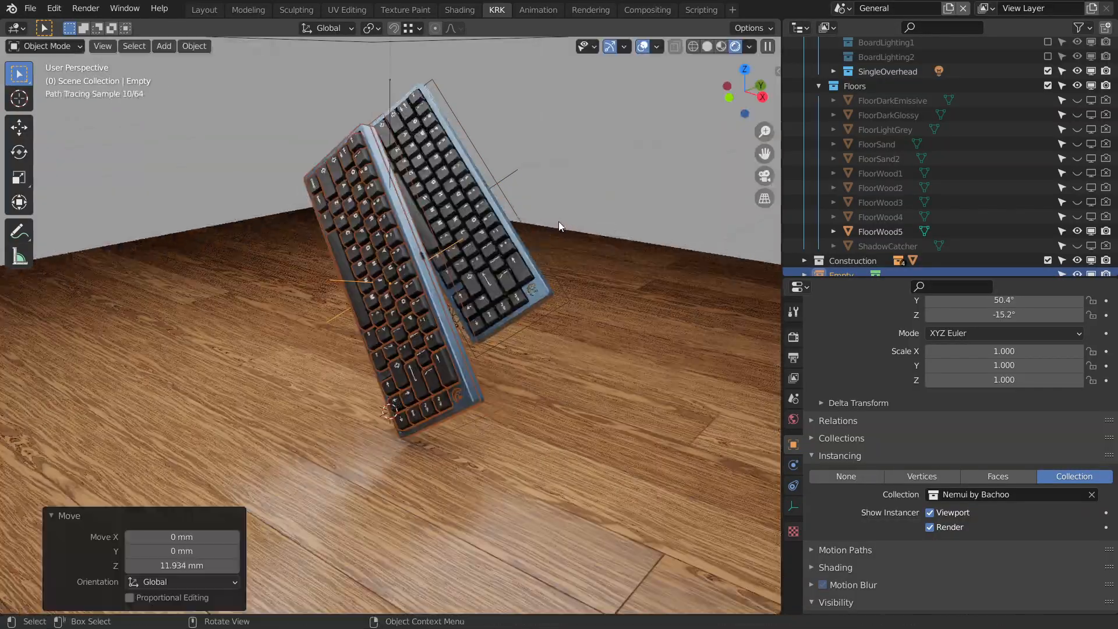
Examine the two posed boards above the wooden floor from several angles and distances in the rendered viewport.
{"action": "left_click", "coordinate": [556, 223]}
{"action": "middle_click_drag", "start_coordinate": [579, 204], "coordinate": [581, 199]}
{"action": "scroll", "coordinate": [586, 197], "scroll_direction": "up", "scroll_amount": 1}
{"action": "middle_click_drag", "start_coordinate": [576, 238], "coordinate": [592, 238]}
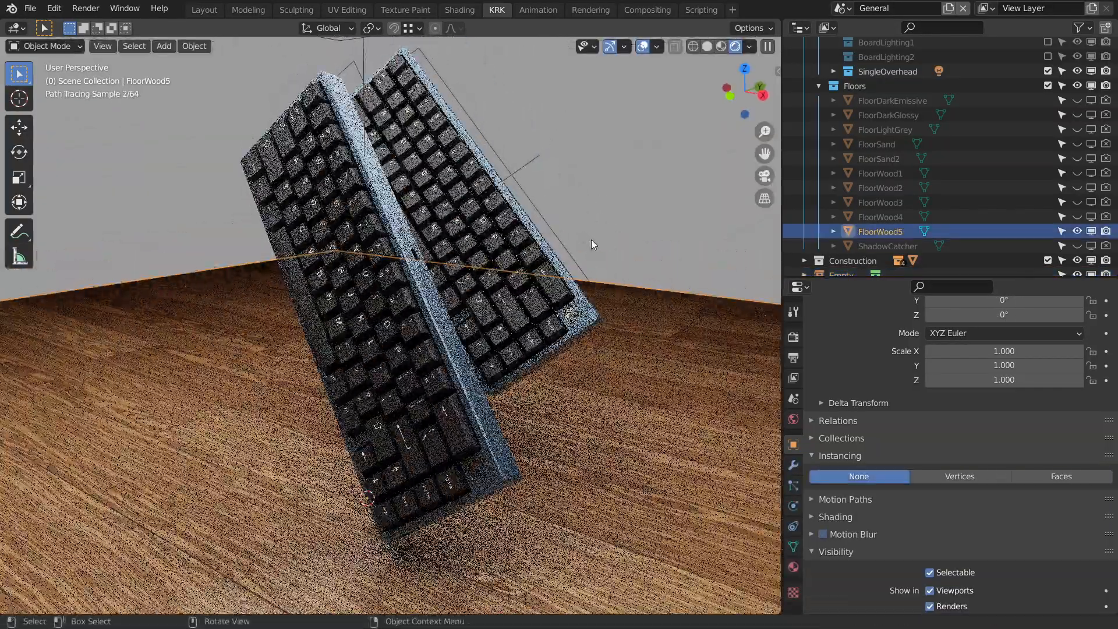
{"action": "left_click", "coordinate": [620, 195]}
{"action": "mouse_move", "coordinate": [620, 194]}
{"action": "middle_mouse_down"}
{"action": "mouse_move", "coordinate": [603, 190]}
{"action": "mouse_move", "coordinate": [578, 223]}
{"action": "middle_mouse_up"}
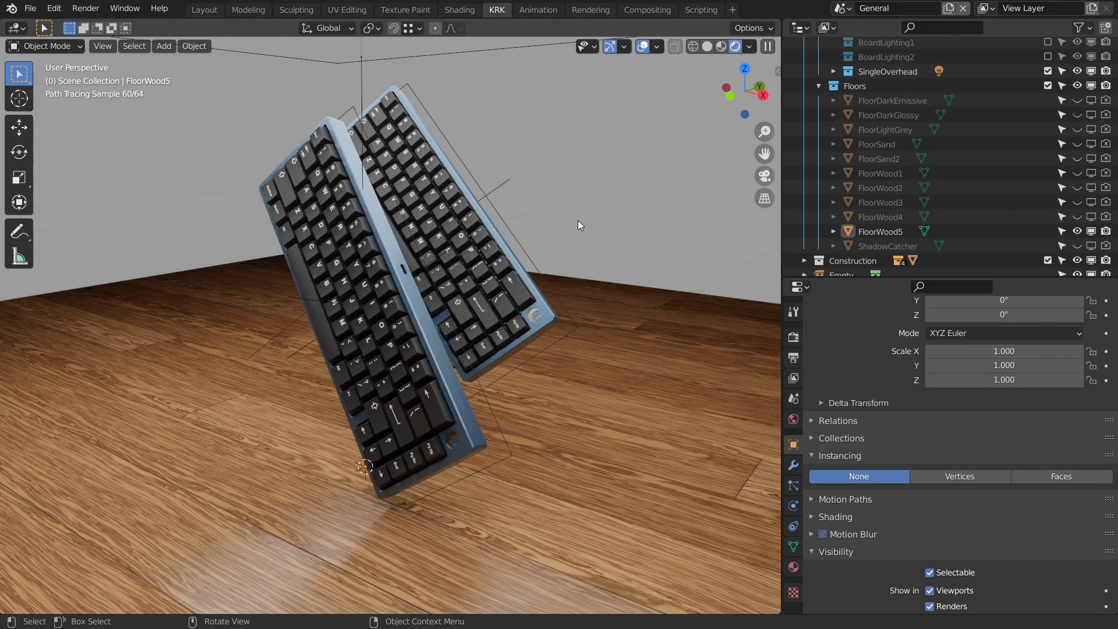
{"action": "middle_click_drag", "start_coordinate": [508, 245], "coordinate": [554, 248]}
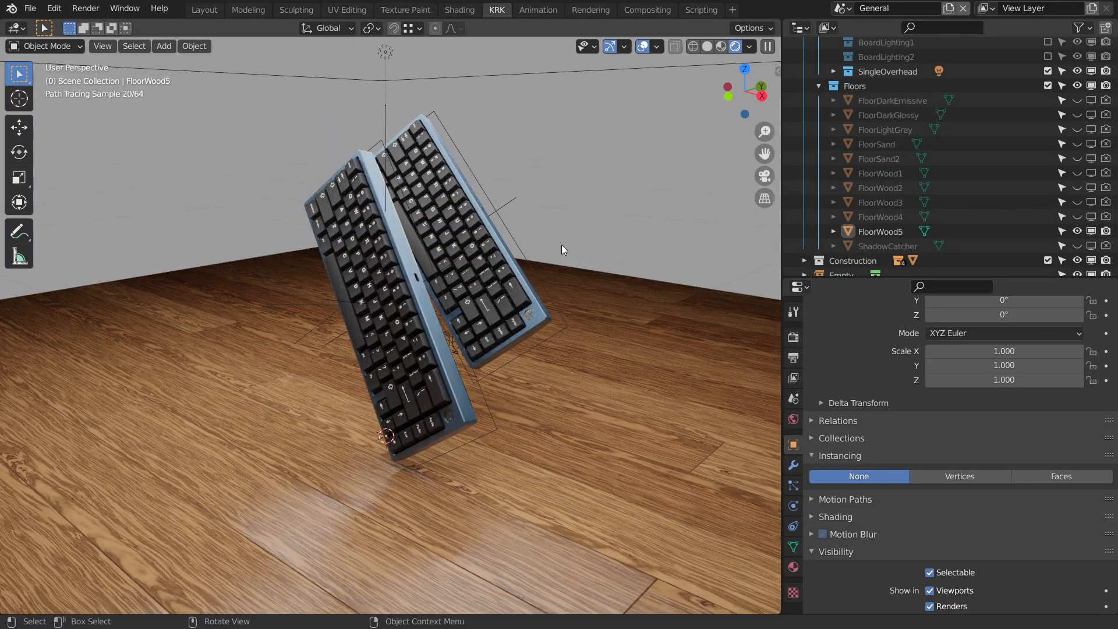
{"action": "scroll", "coordinate": [561, 245], "scroll_direction": "up", "scroll_amount": 3}
{"action": "scroll", "coordinate": [567, 255], "scroll_direction": "down", "scroll_amount": 2}
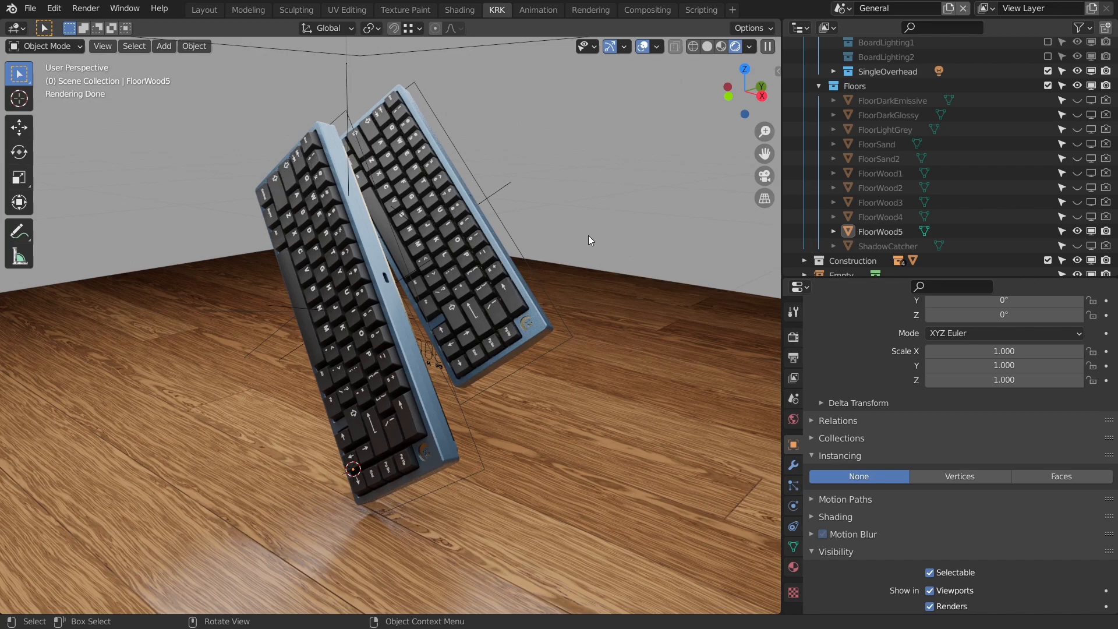
Select the rear board and preview the scene with viewport overlays hidden, restoring the overlays after the check.
{"action": "left_click", "coordinate": [365, 286]}
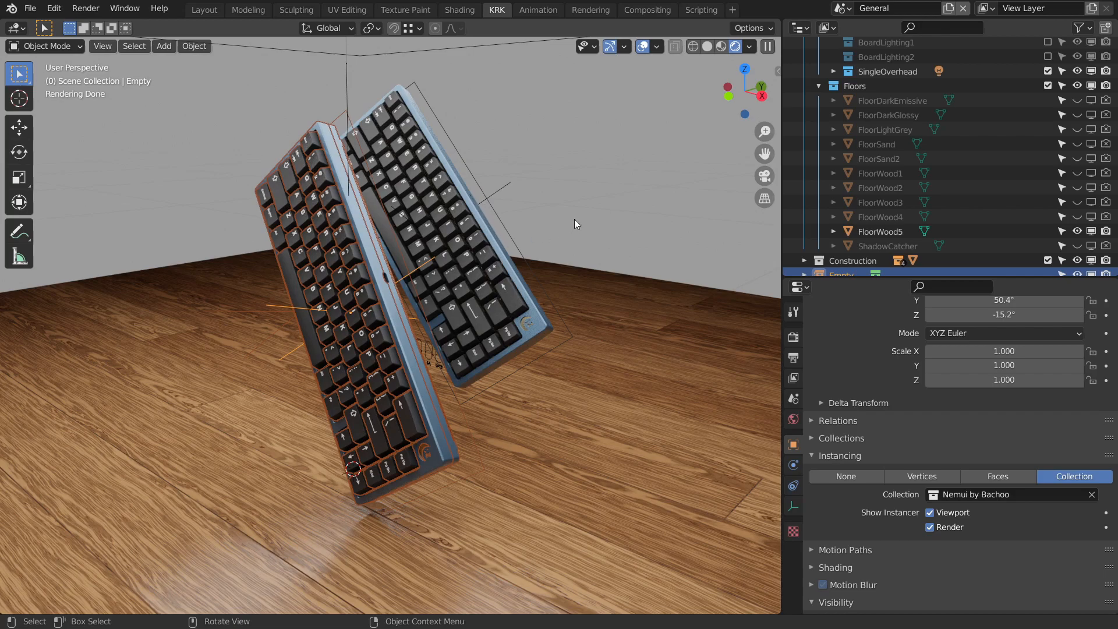
{"action": "left_click", "coordinate": [428, 225]}
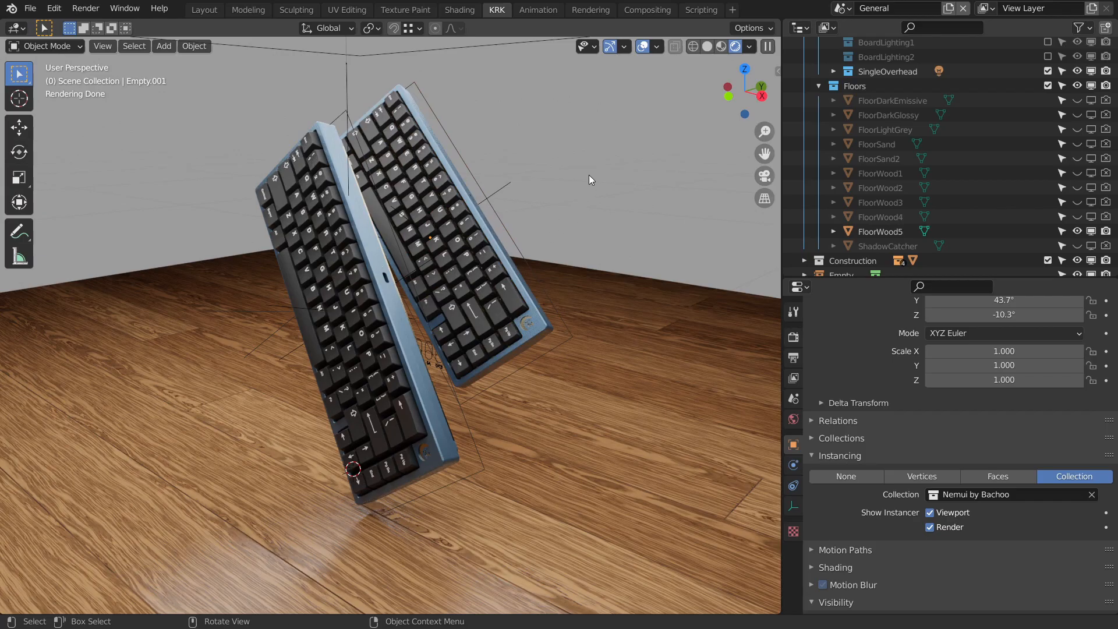
{"action": "left_click", "coordinate": [643, 47]}
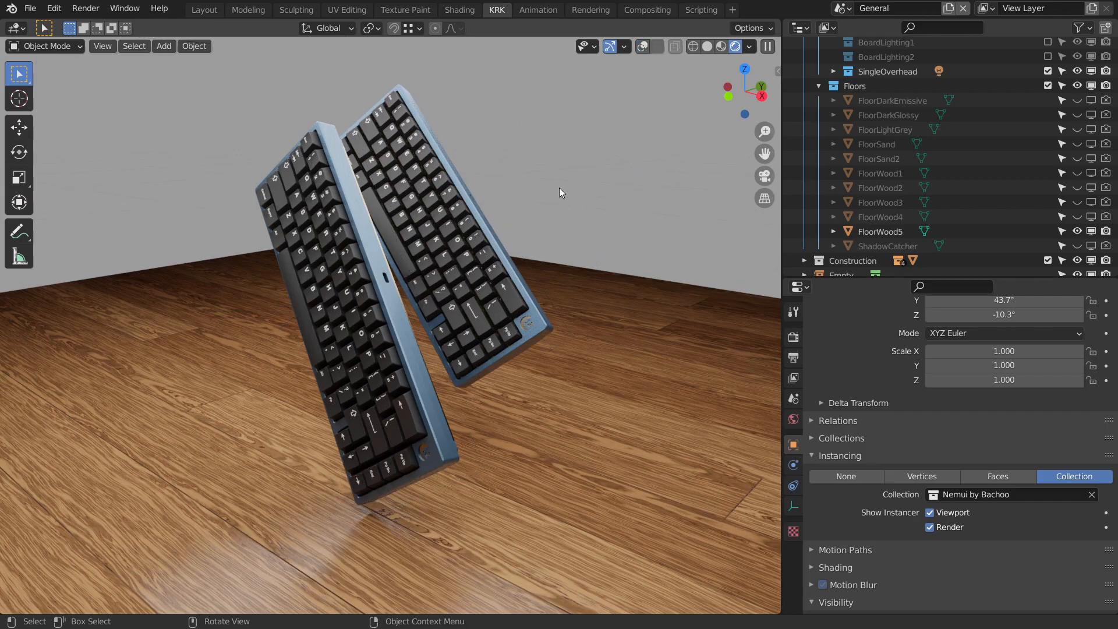
{"action": "middle_click_drag", "start_coordinate": [547, 199], "coordinate": [558, 194], "text": "shift"}
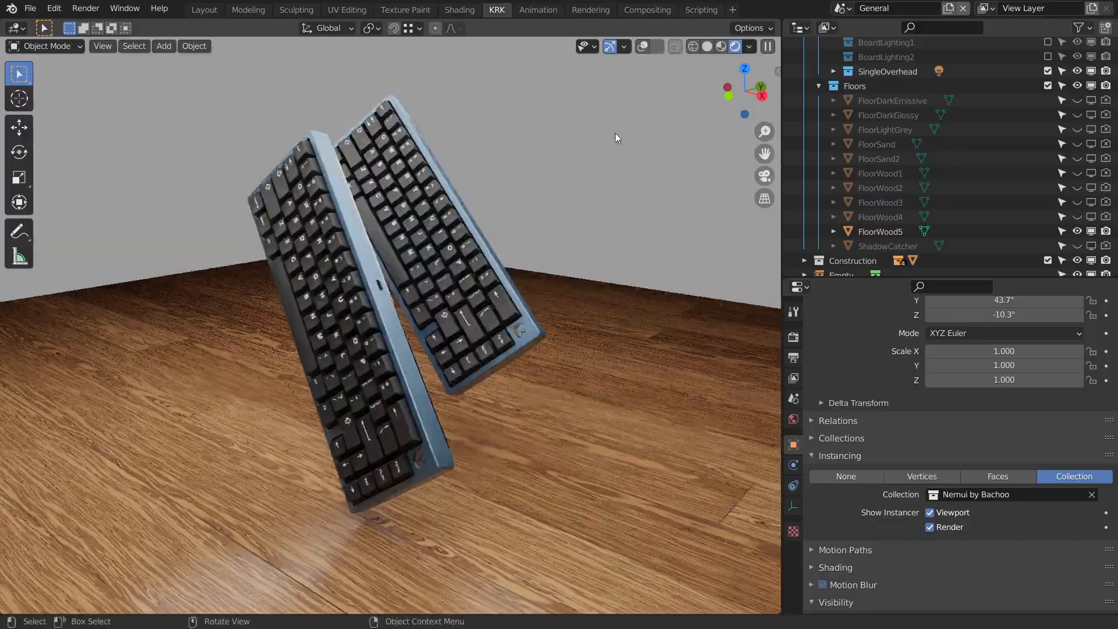
{"action": "left_click", "coordinate": [643, 47]}
Make a linked duplicate of the rear board, offset about -172 mm in X, -149 mm in Y and 30 mm in Z.
{"action": "key", "text": "alt+d"}
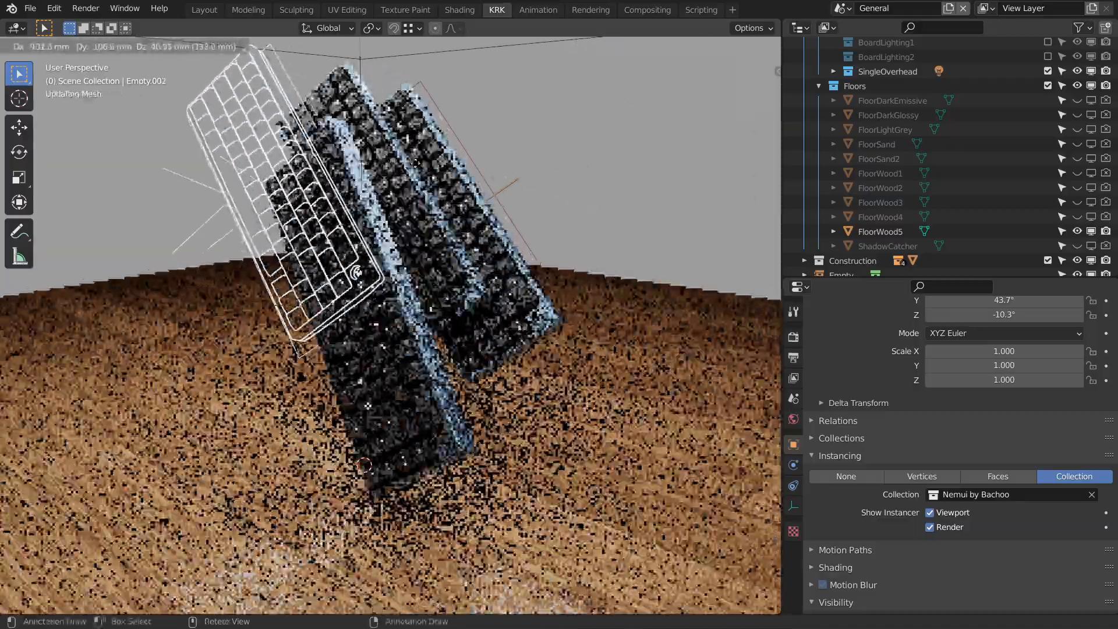
{"action": "left_click", "coordinate": [361, 174]}
{"action": "middle_click_drag", "start_coordinate": [522, 238], "coordinate": [527, 252], "text": "shift"}
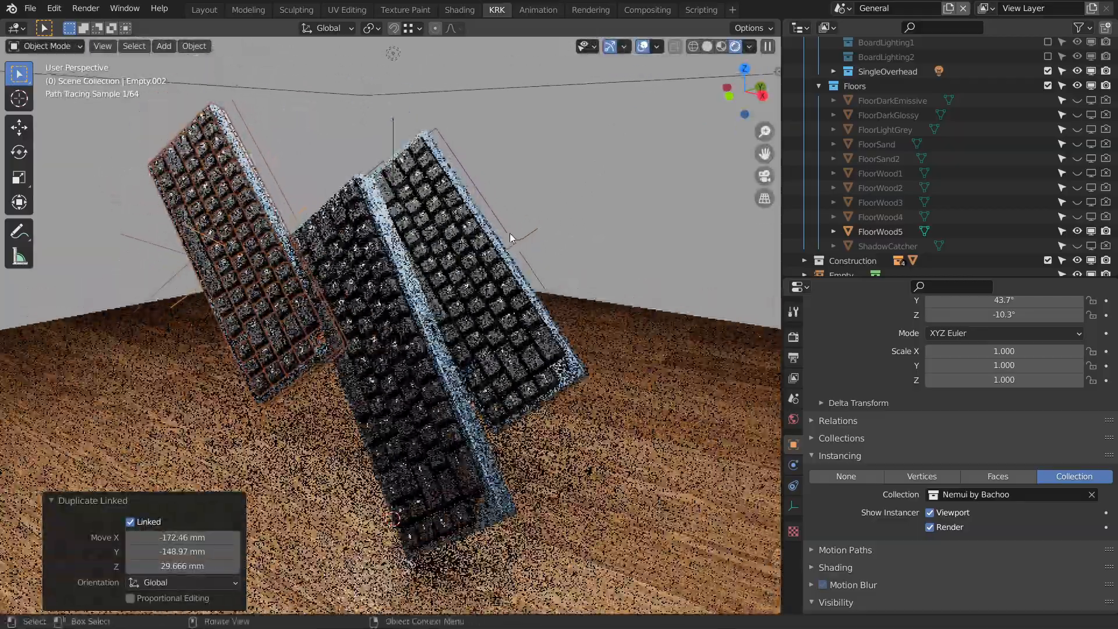
Make another linked duplicate of the rear board, offset about 80 mm in X, 101 mm in Y and 94 mm in Z.
{"action": "left_click", "coordinate": [514, 233]}
{"action": "key", "text": "alt+d"}
{"action": "left_click", "coordinate": [640, 157]}
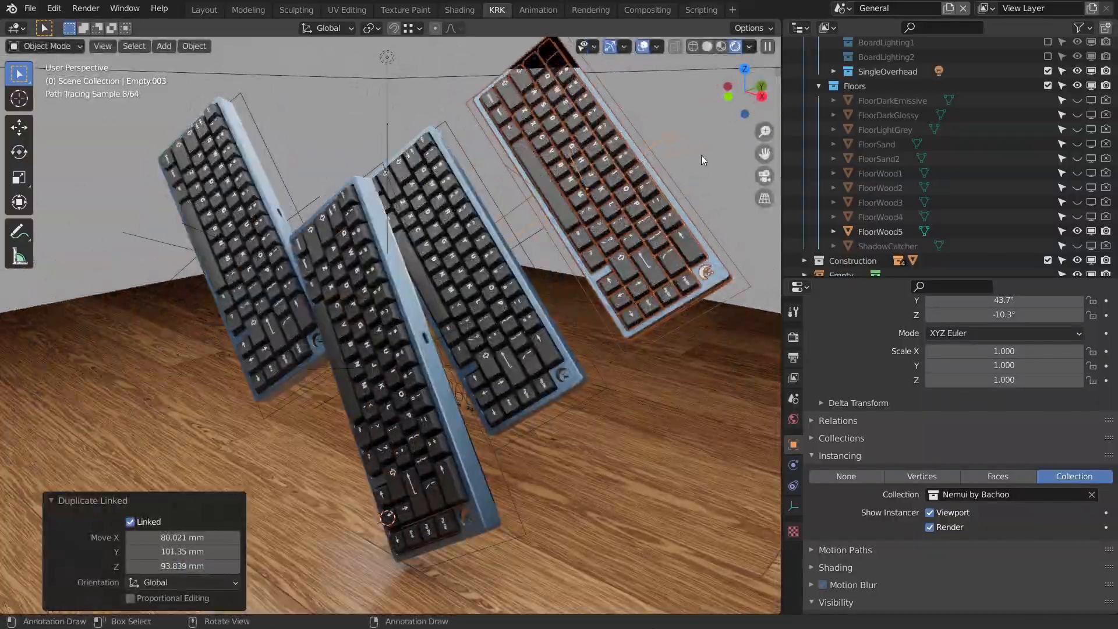
Move the newest board in the negative direction along its local Y axis, closer to the neighbouring board.
{"action": "mouse_move", "coordinate": [703, 160]}
{"action": "middle_mouse_down"}
{"action": "mouse_move", "coordinate": [558, 244]}
{"action": "mouse_move", "coordinate": [550, 261]}
{"action": "mouse_move", "coordinate": [522, 248]}
{"action": "mouse_move", "coordinate": [523, 234]}
{"action": "mouse_move", "coordinate": [500, 247]}
{"action": "mouse_move", "coordinate": [504, 239]}
{"action": "middle_mouse_up"}
{"action": "left_click", "coordinate": [564, 192]}
{"action": "key", "text": "g"}
{"action": "key", "text": "y"}
{"action": "key", "text": "y"}
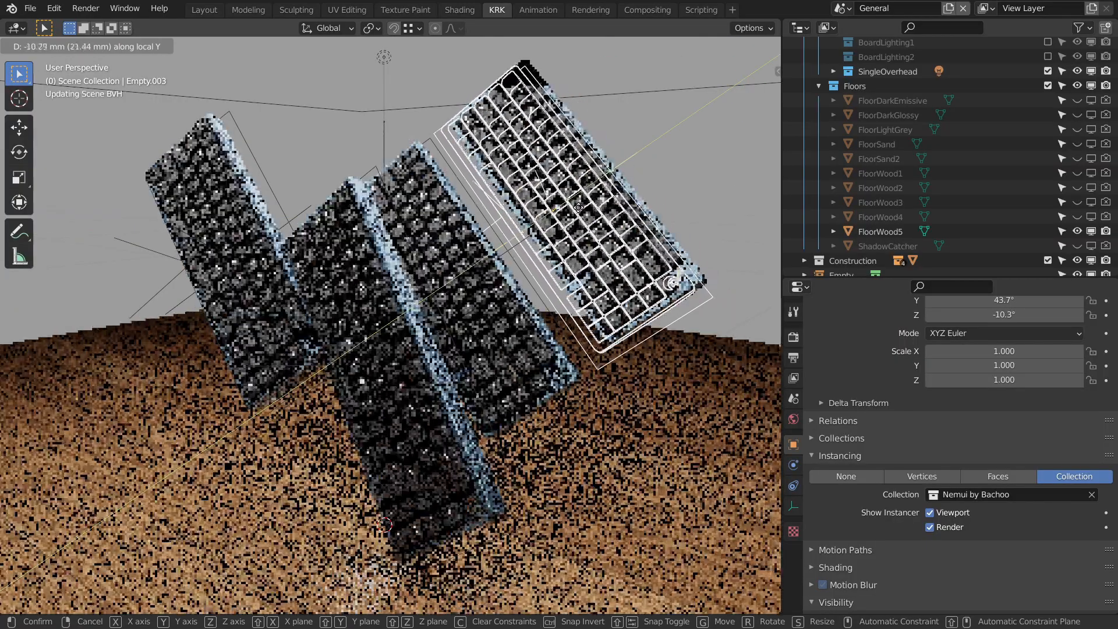
{"action": "left_click", "coordinate": [651, 183]}
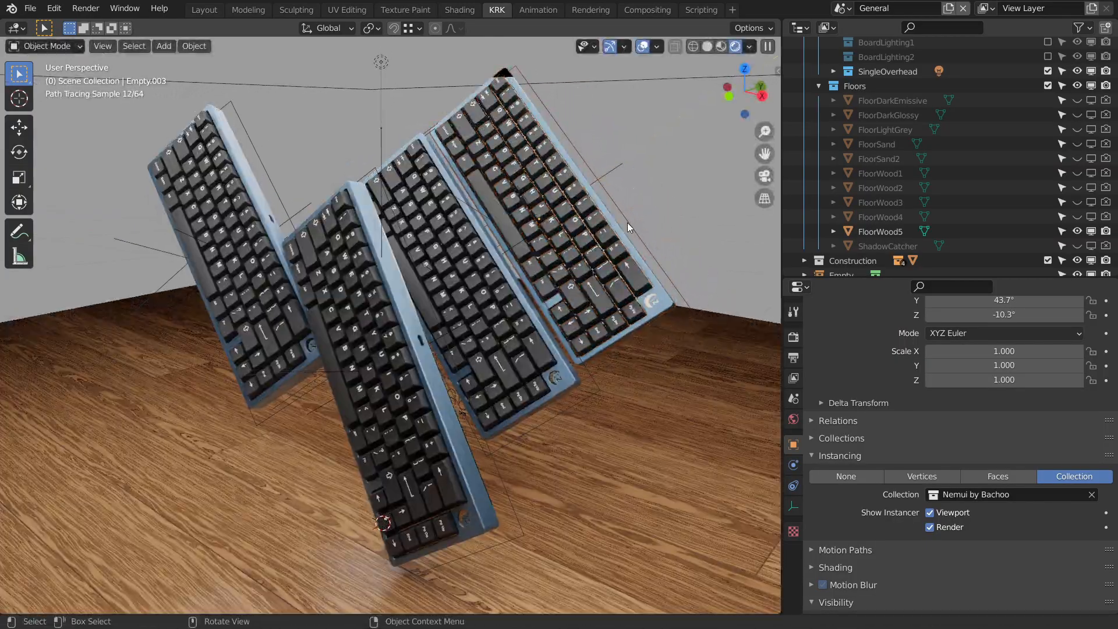
Shift the newest board about -67 mm along its local Z axis.
{"action": "middle_click_drag", "start_coordinate": [627, 221], "coordinate": [592, 236]}
{"action": "key", "text": "g"}
{"action": "key", "text": "z"}
{"action": "key", "text": "z"}
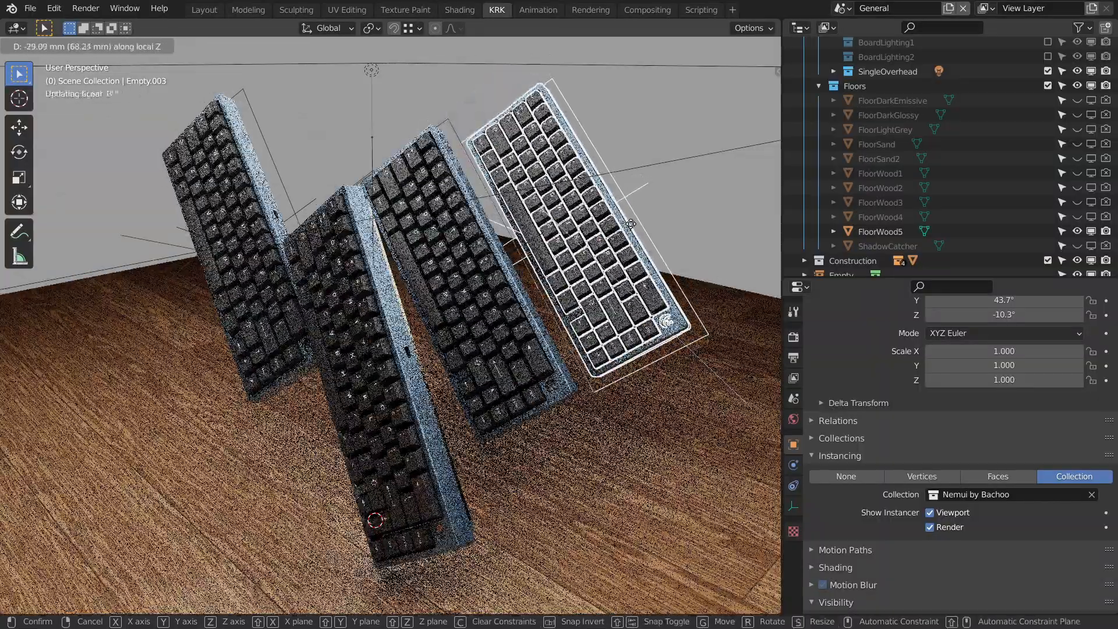
{"action": "left_click", "coordinate": [644, 217]}
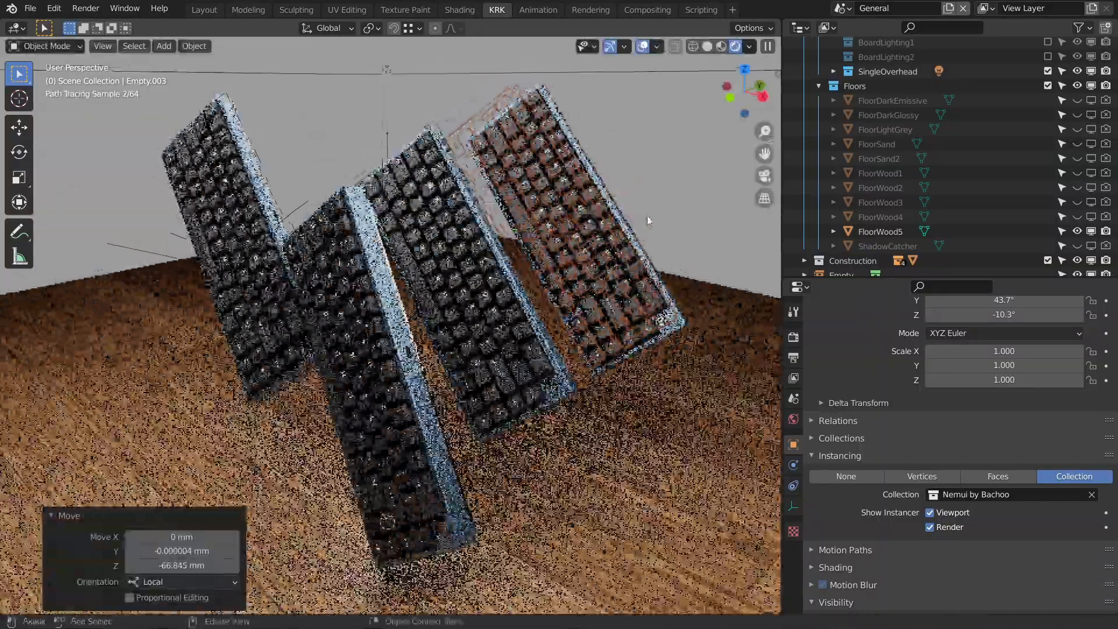
{"action": "middle_click_drag", "start_coordinate": [640, 219], "coordinate": [583, 223]}
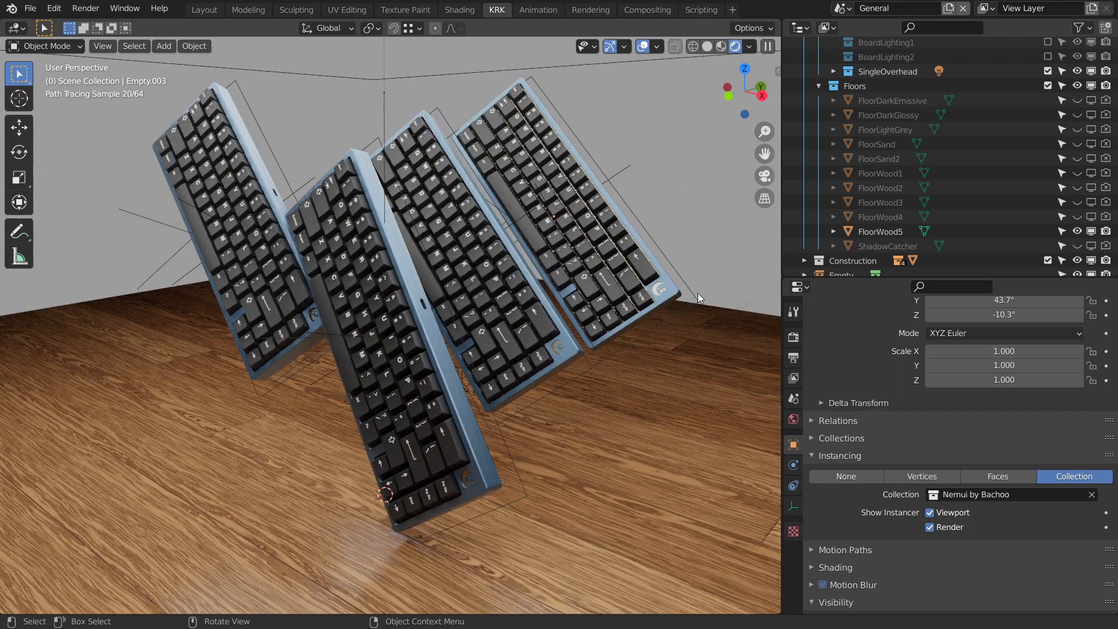